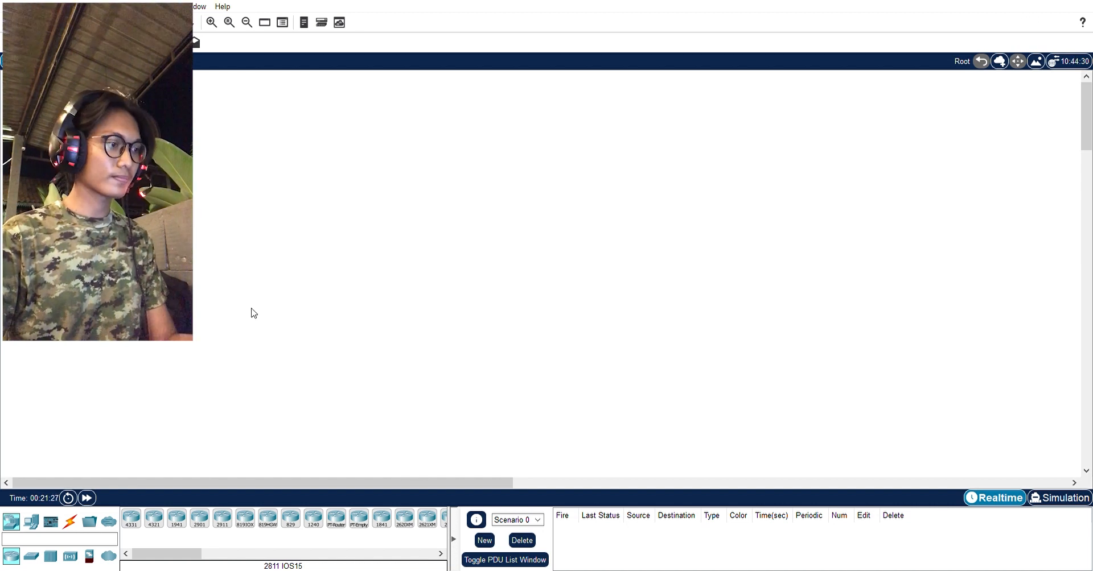
Place eight Router-PT routers on the workspace in three loose columns
left_click(316, 253)
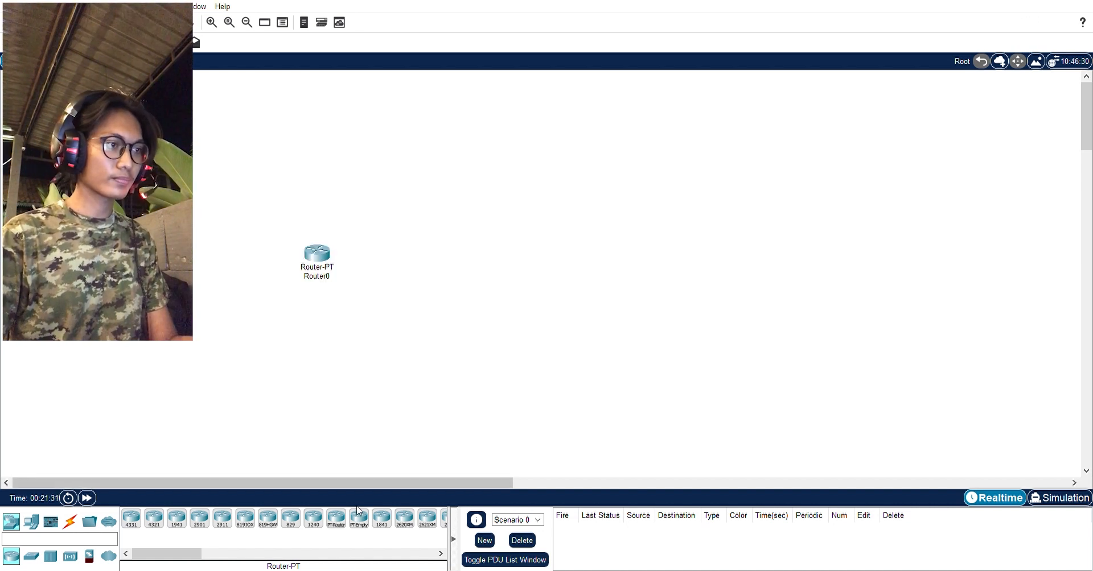
left_click(337, 518)
left_click(311, 336)
left_click(312, 406)
left_click(435, 199)
left_click(438, 277)
left_click(440, 385)
left_click(563, 249)
left_click(558, 322)
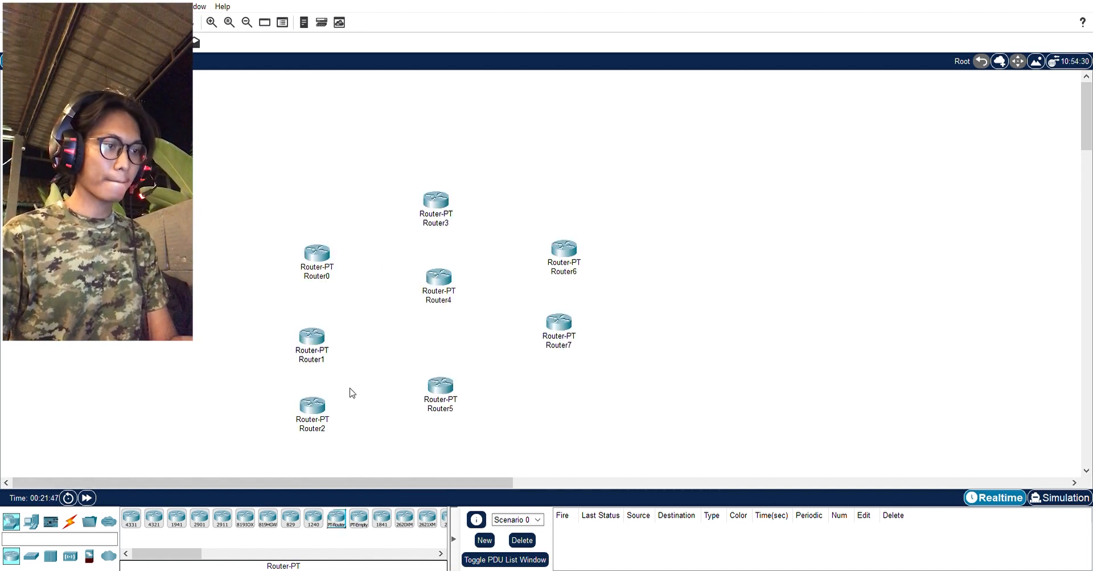
Move Router6 and Router7 further down the workspace and delete Router0
left_click_drag(317, 253, 360, 243)
left_click_drag(558, 322, 554, 408)
left_click_drag(563, 249, 569, 318)
left_click_drag(360, 245, 339, 244)
key("Delete")
left_click(495, 299)
Replace the serial modules with FastEthernet modules in Router1 through Router7
left_click(312, 406)
left_click_drag(535, 191, 436, 177)
left_click(312, 337)
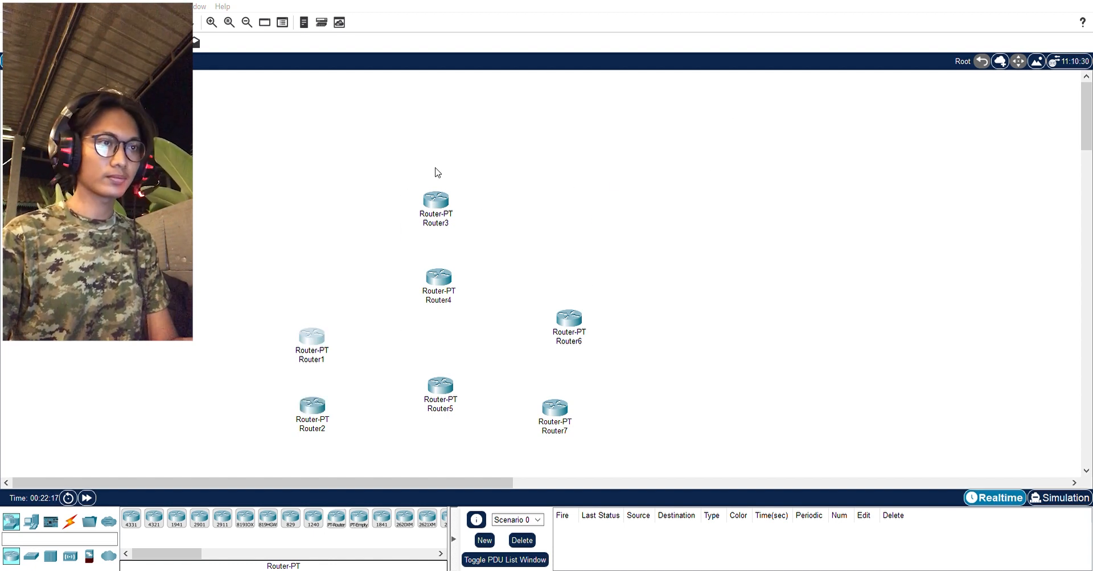
left_click(438, 277)
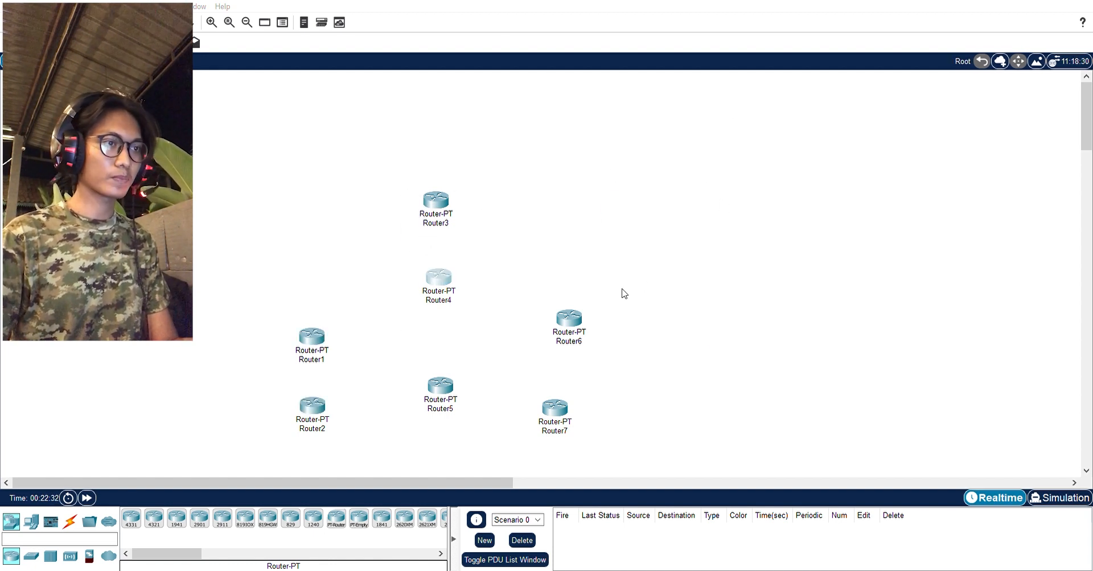
left_click(440, 386)
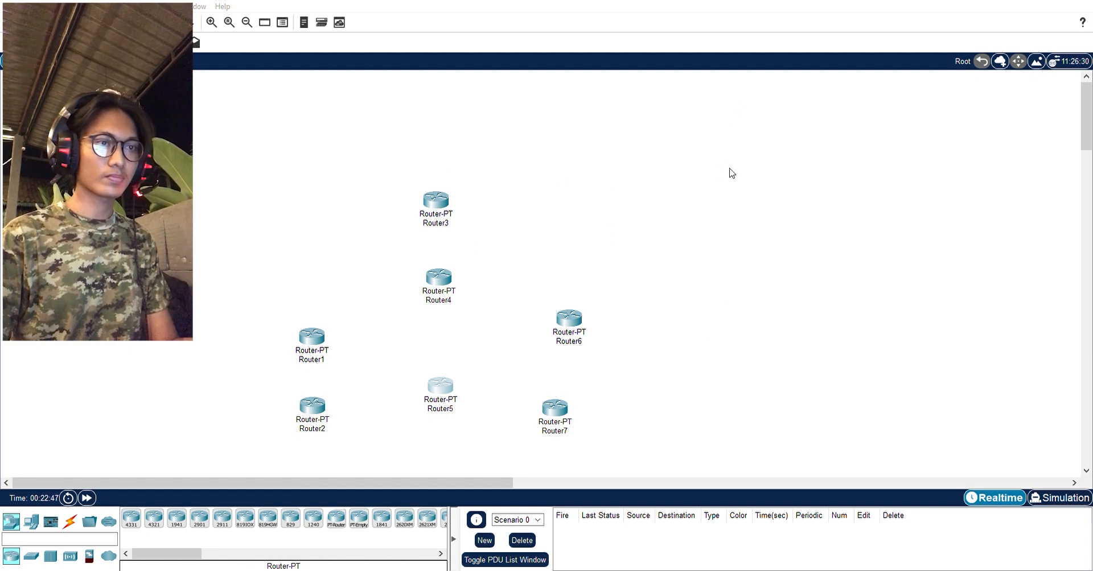
left_click(569, 318)
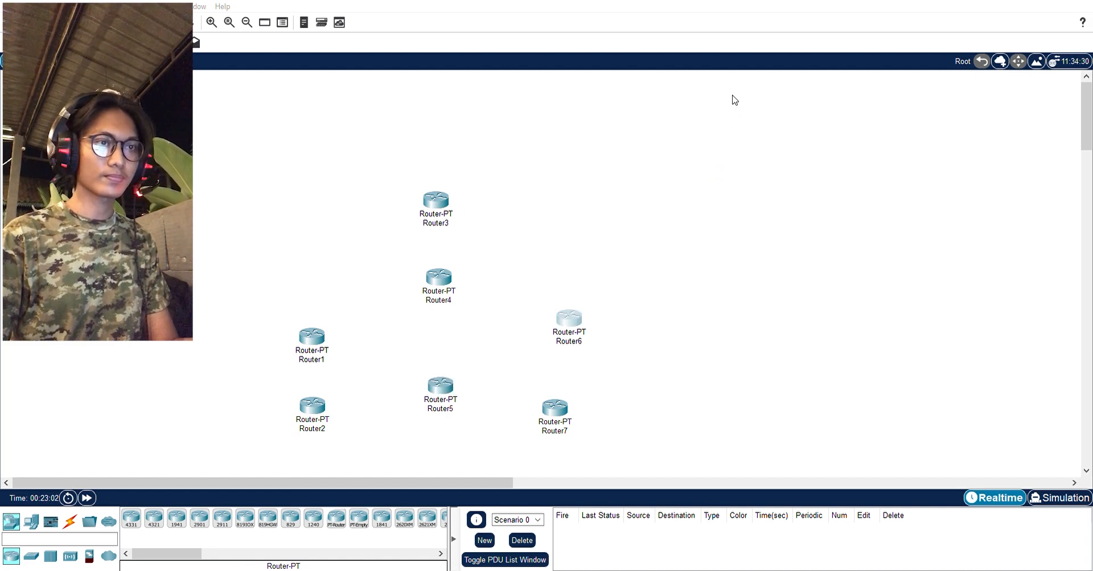
left_click(555, 408)
left_click_drag(599, 302, 518, 208)
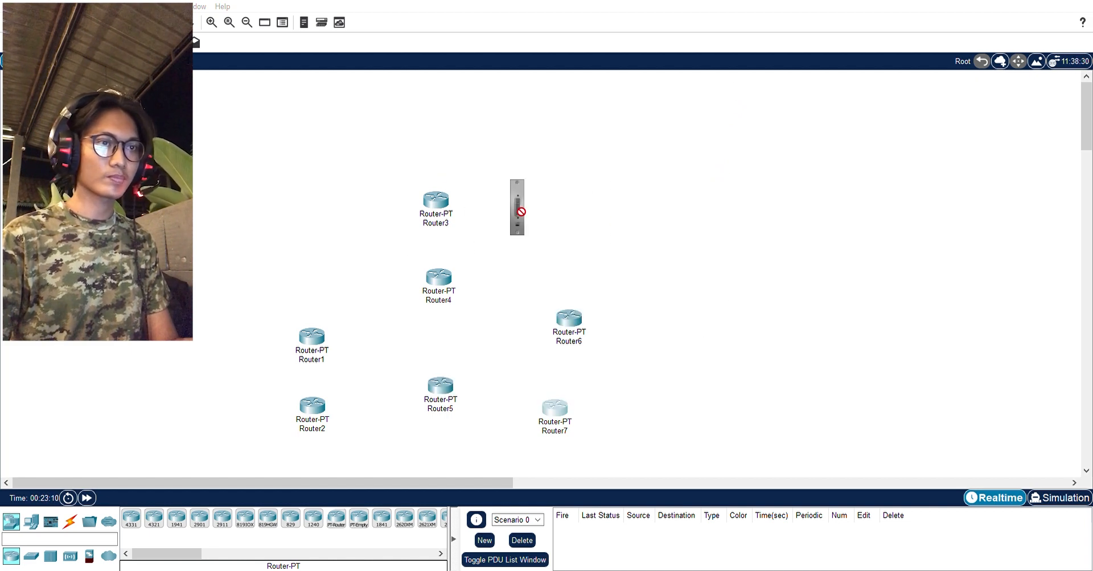
left_click(436, 200)
left_click_drag(599, 303, 626, 214)
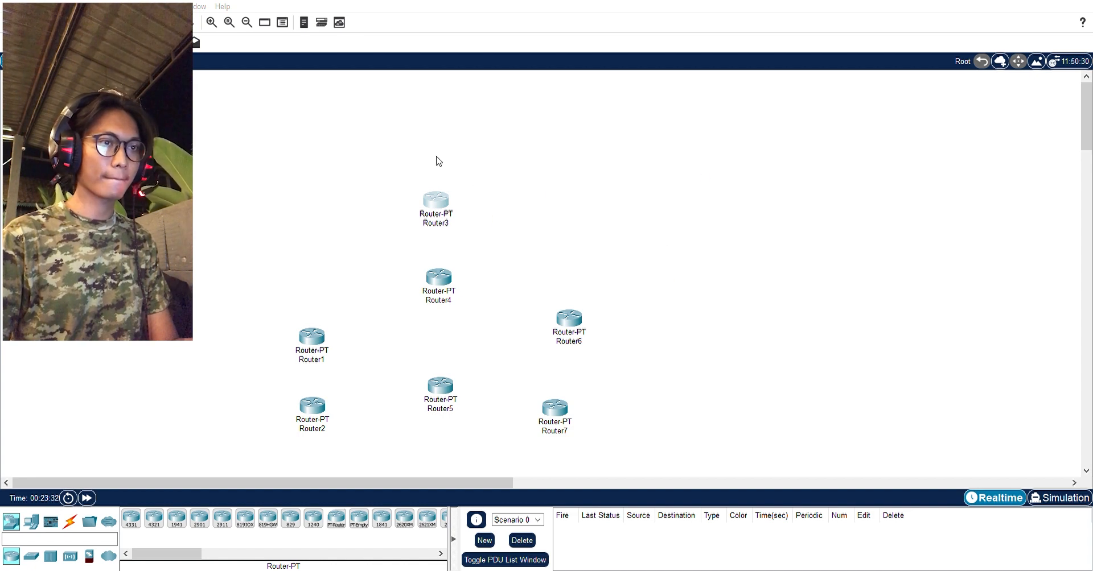
left_click(546, 192)
Link Router2 Fa0/0 to Router1 Fa0/0 and Router1 Fa1/0 to Router4 Fa1/0 with copper cross-over cables
left_click(70, 522)
left_click(199, 518)
left_click(312, 405)
left_click(347, 451)
left_click(312, 337)
left_click(344, 373)
left_click(312, 337)
left_click(439, 277)
left_click(457, 328)
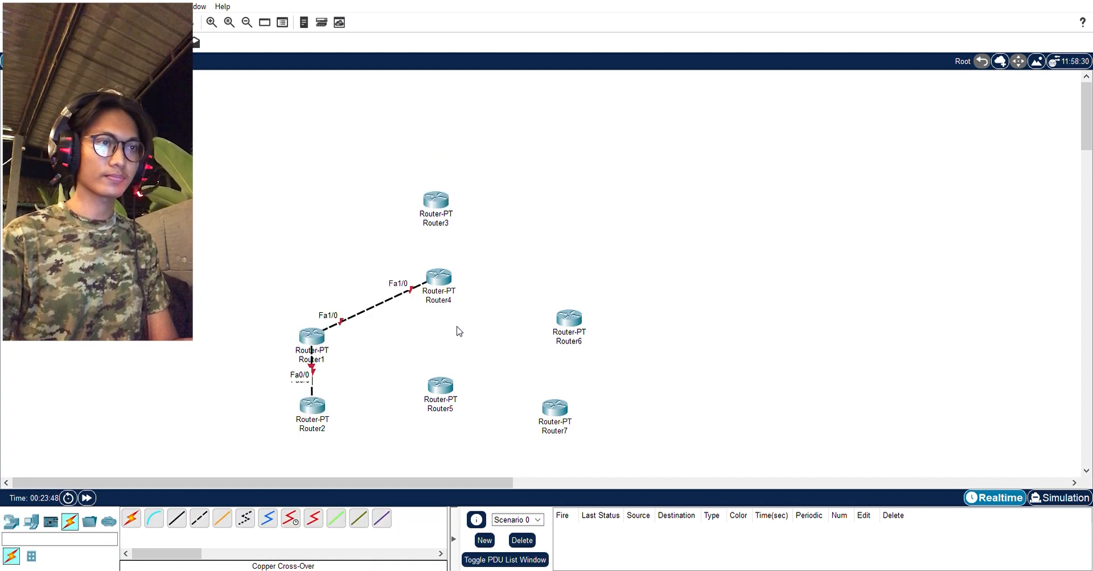
Link Router4 Fa2/0 to Router5 Fa1/0 and Router4 Fa3/0 to Router6 Fa1/0 with copper cross-over cables
left_click(199, 518)
left_click(439, 277)
left_click(440, 386)
left_click(477, 426)
left_click(569, 318)
Link Router6 Fa2/0 to Router7 Fa1/0 and Router3 Fa1/0 to Router4 Fa0/0 with copper cross-over cables
left_click(199, 518)
left_click(569, 319)
left_click(555, 408)
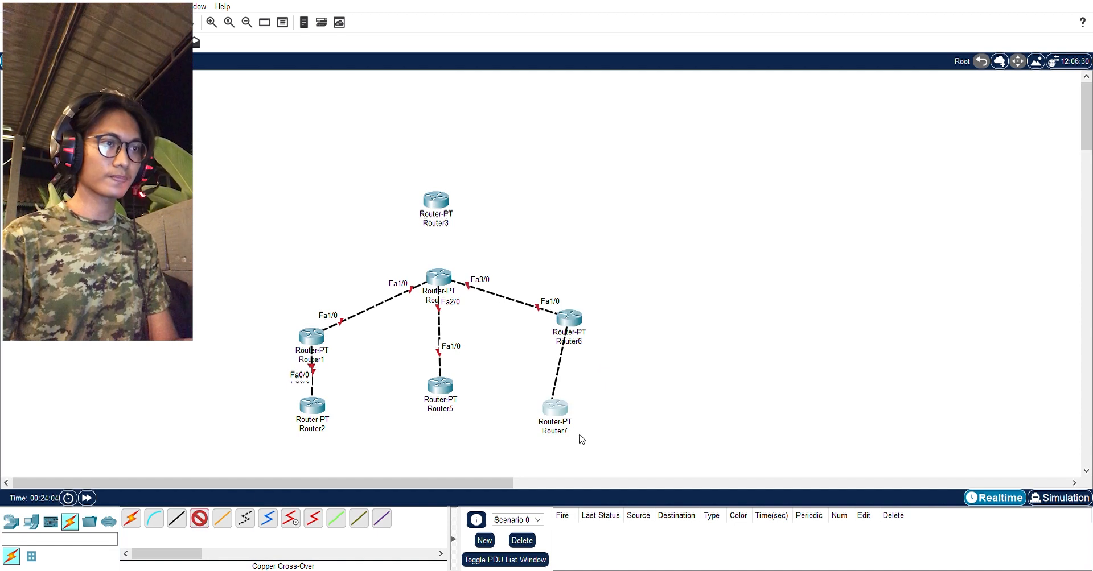
left_click_drag(555, 408, 577, 401)
left_click(200, 519)
left_click(436, 199)
left_click(439, 277)
Spread the routers out, with Router1 and Router2 on one side, Router3 above Router4, and Router6 and Router7 on the other side
left_click_drag(312, 337, 262, 278)
left_click_drag(574, 324, 629, 288)
left_click_drag(577, 401, 627, 366)
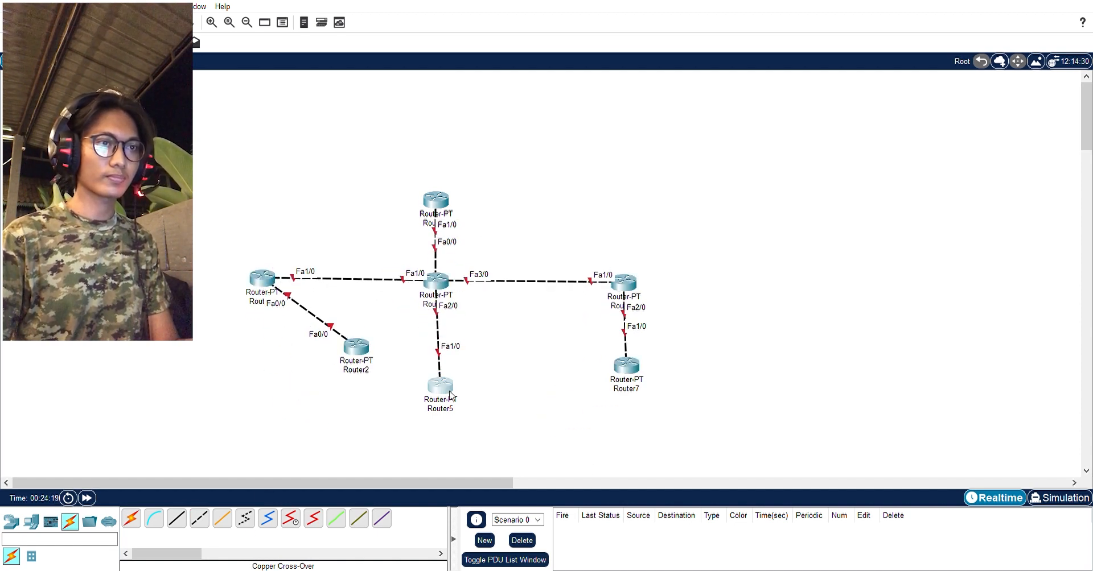
left_click_drag(441, 386, 504, 342)
left_click_drag(436, 200, 378, 192)
left_click_drag(439, 277, 429, 255)
left_click_drag(624, 283, 611, 258)
left_click_drag(627, 365, 688, 155)
left_click_drag(357, 347, 340, 347)
left_click_drag(375, 162, 343, 199)
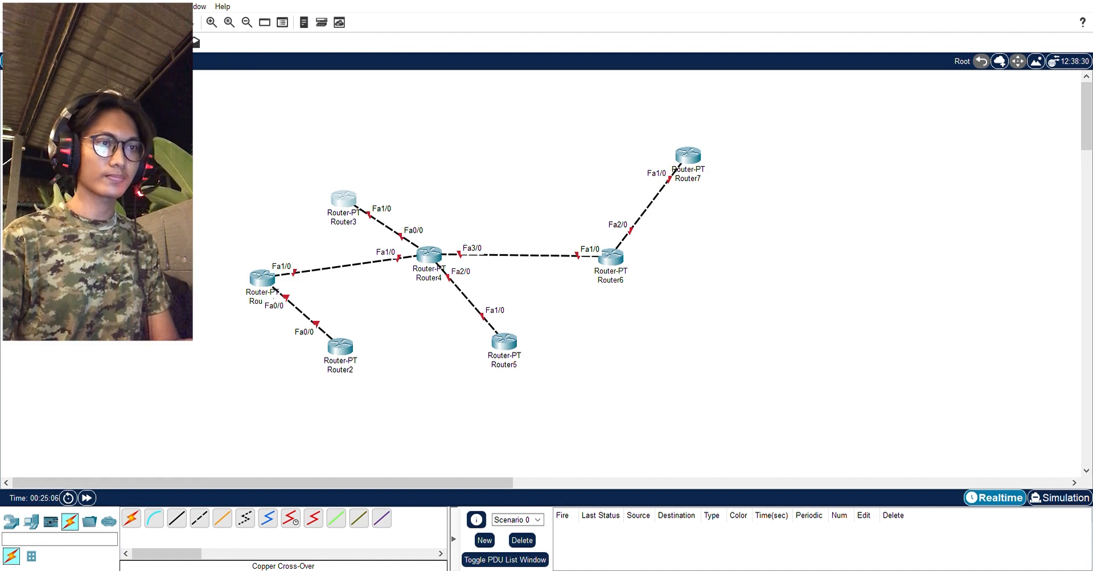
Delete the links from Router4 to Router3 and from Router4 to Router1
key("Delete")
left_click(385, 226)
left_click(345, 266)
Link Router1 Fa1/0 to Router3 Fa1/0 and Router4 Fa0/0 to Router3 Fa0/0 with copper cross-over cables
left_click(199, 519)
left_click(262, 278)
left_click(343, 199)
left_click(199, 518)
left_click(429, 256)
left_click(343, 199)
Delete the Router4–Router6 link and connect Router6 Fa0/0 to Router3 Fa2/0 with a copper cross-over cable
key("Delete")
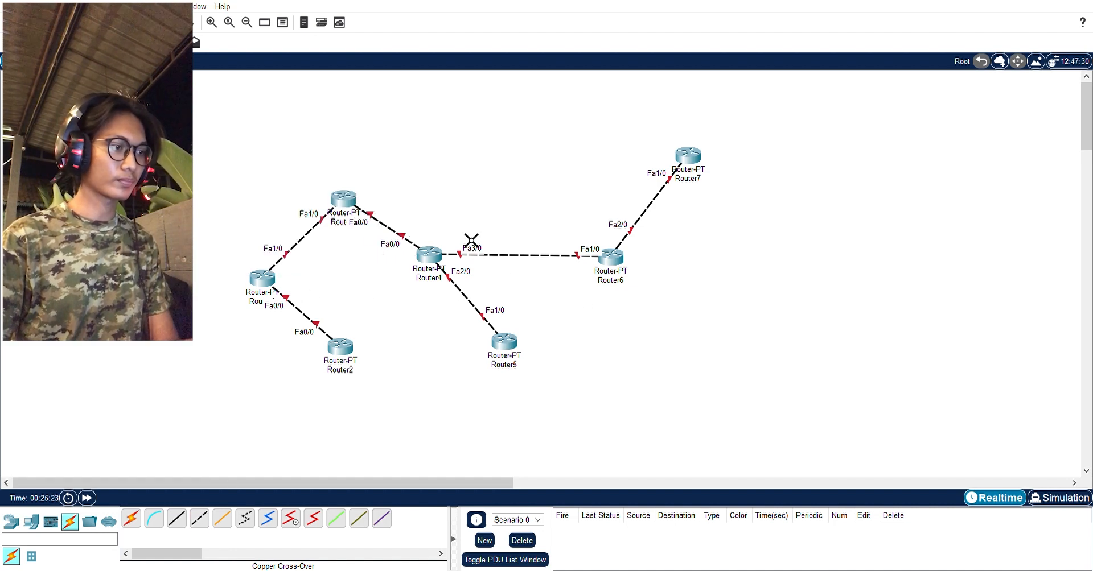
left_click(477, 254)
left_click(199, 519)
left_click(610, 257)
left_click(344, 199)
left_click_drag(262, 279, 267, 277)
Place four Switch-PT switches, one each near Router2, Router5, Router7 and Router3
left_click(11, 522)
left_click(31, 556)
left_click(153, 519)
left_click(339, 421)
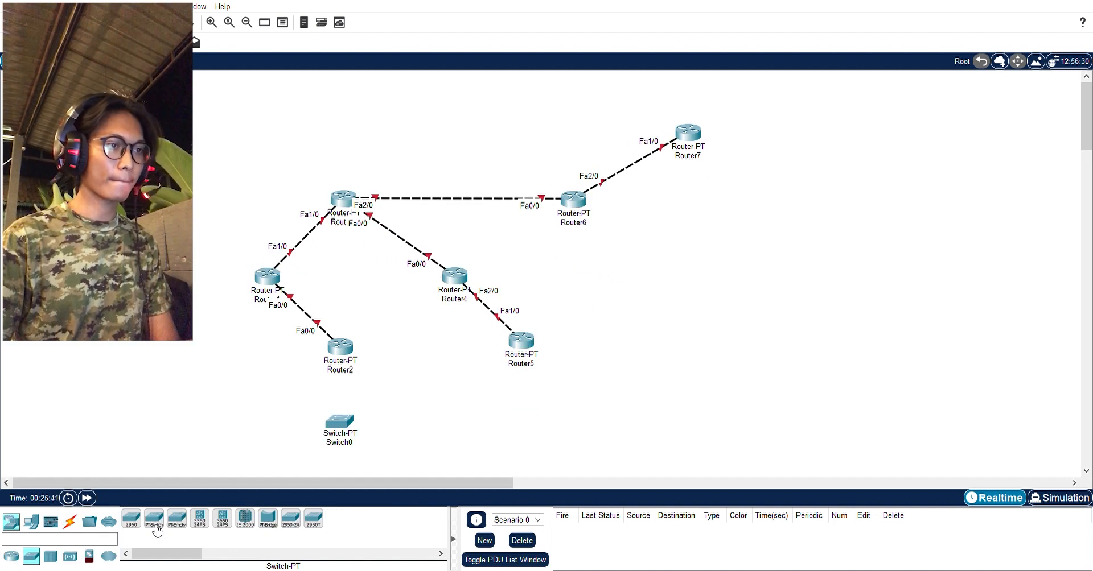
left_click(153, 519)
left_click(522, 416)
left_click(154, 519)
left_click(781, 205)
key("Escape")
left_click(343, 199)
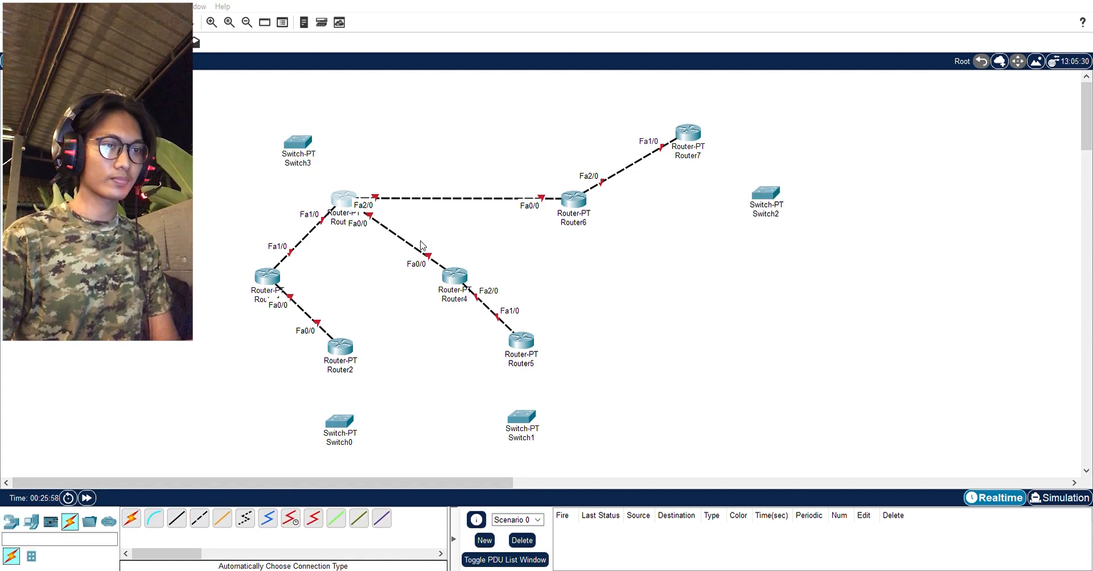
left_click(199, 518)
left_click(343, 199)
Place four PC-PT computers, one beside each of the four switches
left_click(31, 521)
left_click(131, 518)
left_click(222, 433)
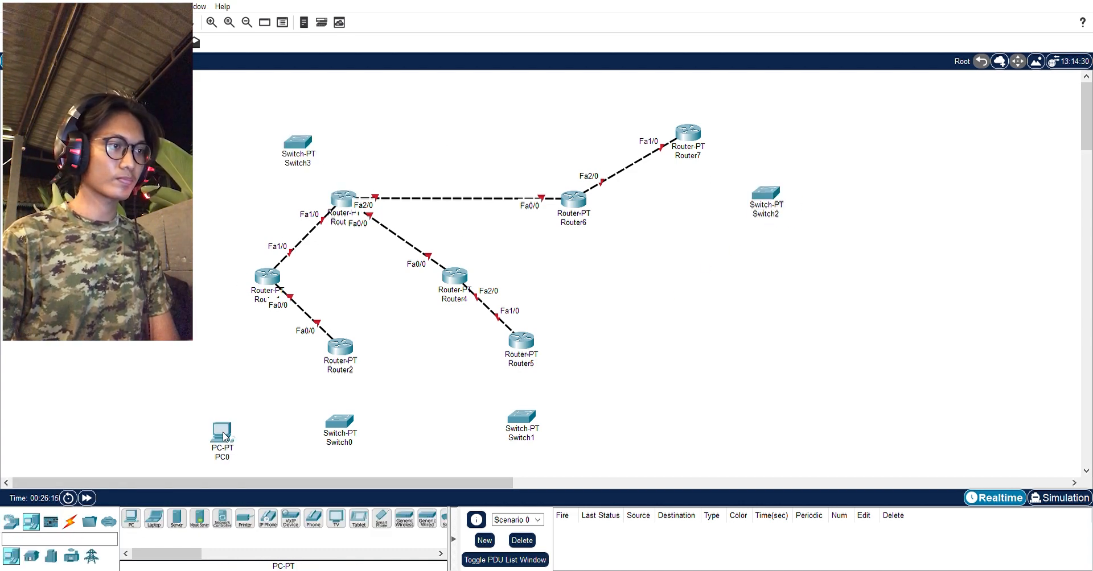
left_click(131, 518)
left_click(433, 430)
left_click(130, 519)
left_click(855, 198)
left_click(131, 519)
Connect PC3 to Switch3 Fa0/1 and Switch3 Fa1/1 to Router3 Fa3/0 with copper straight-through cables
left_click(176, 519)
left_click(298, 142)
left_click(343, 198)
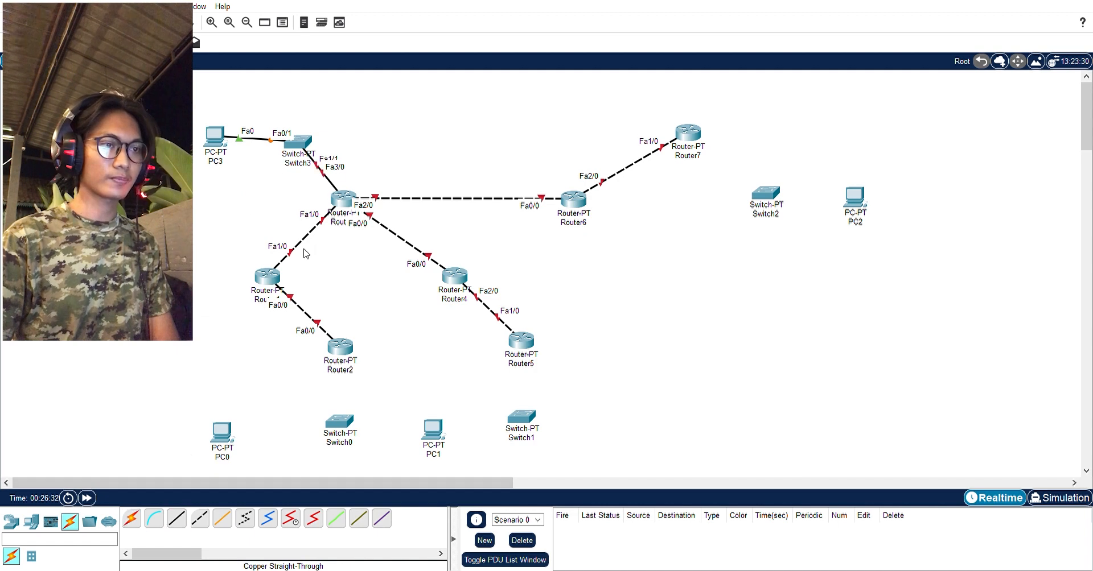
Connect PC0 through Switch0 to Router2 Fa1/0 and PC1 through Switch1 to Router5 Fa0/0 with copper straight-through cables
left_click(176, 518)
left_click(222, 433)
left_click(339, 422)
left_click(339, 347)
left_click(521, 418)
left_click(527, 347)
Connect Router7 Fa0/0 to Switch2 Fa0/1 and Switch2 Fa1/1 to PC2 with copper straight-through cables, and nudge PC0 and Router7
left_click(177, 518)
left_click(688, 133)
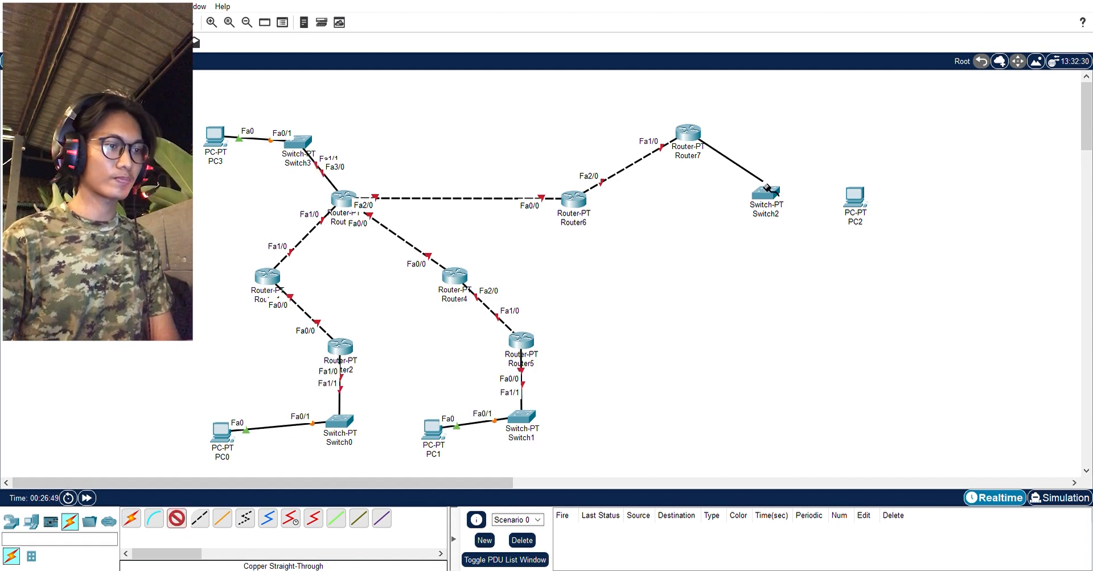
left_click(767, 192)
left_click(176, 518)
left_click(767, 191)
left_click(855, 198)
left_click_drag(222, 433, 222, 419)
left_click_drag(692, 135, 677, 134)
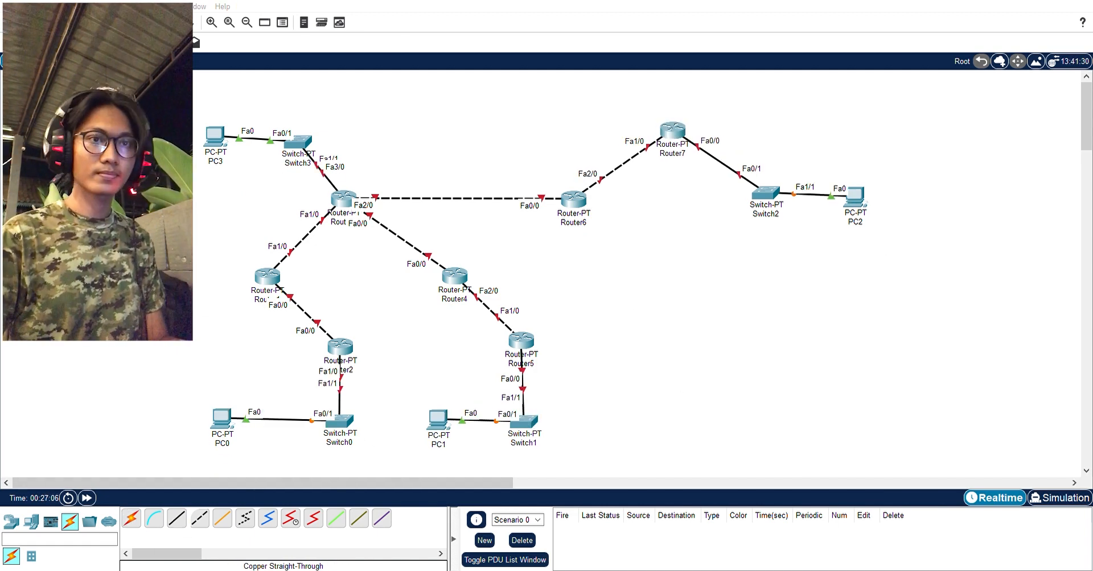
Label Router3's links to Router1, Router4 and Router6 with notes 192.168.1.0/24, 192.168.2.0/24 and 192.168.3.0/24
left_click(246, 234)
type("192.168.1.0/24")
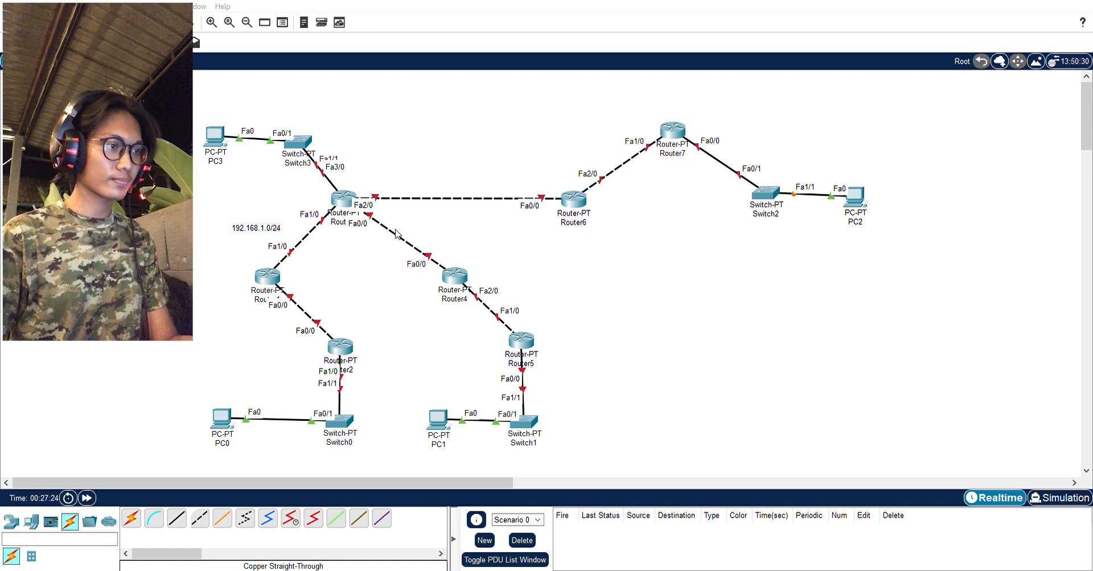
left_click(399, 235)
type("192.168.2.0/24")
left_click(441, 195)
type("192.168.3.0/24")
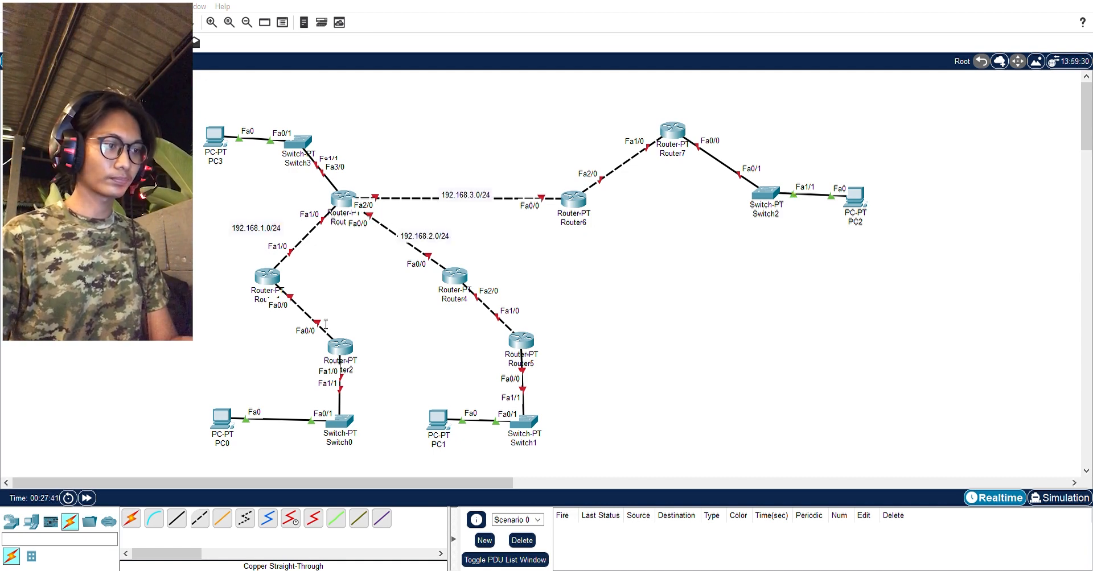
Add notes 192.168.5.0/24 on the Router1–Router2 link, 192.168.4.0/24 on the Router4–Router5 link and 192.168.6.0/24 on the Router6–Router7 link
left_click(325, 324)
type("192.168.5.0/24")
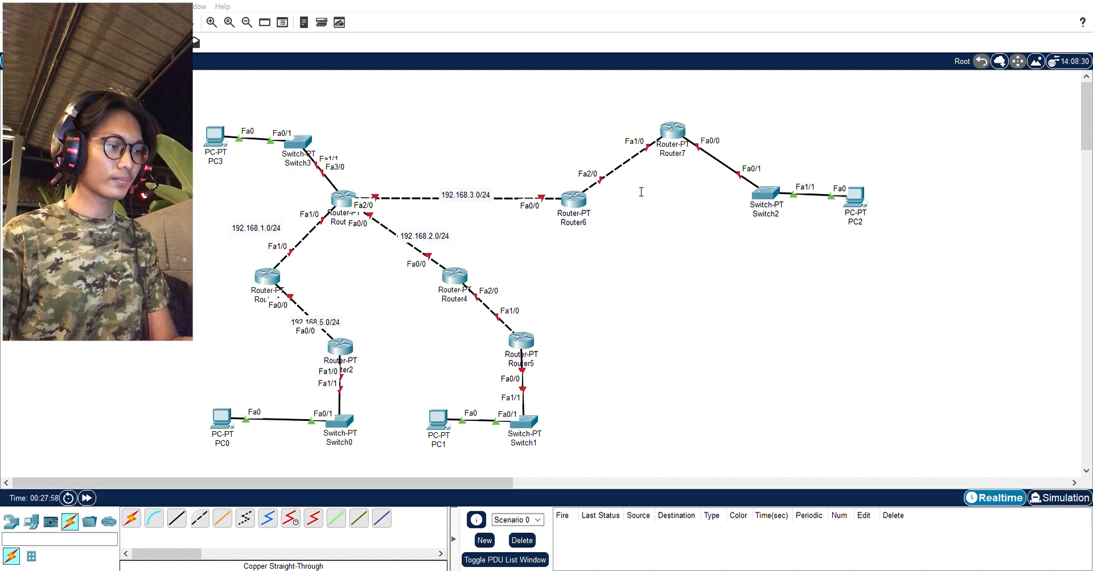
left_click(489, 318)
type("192.168.4.0/24")
left_click(626, 169)
type("192.168.6.0/24")
Swap the positions of the 192.168.4.0/24 and 192.168.5.0/24 notes, and nudge Router1, PC3 and the 192.168.6.0/24 note
left_click_drag(315, 322, 537, 292)
left_click_drag(512, 319, 310, 313)
left_click_drag(537, 292, 491, 308)
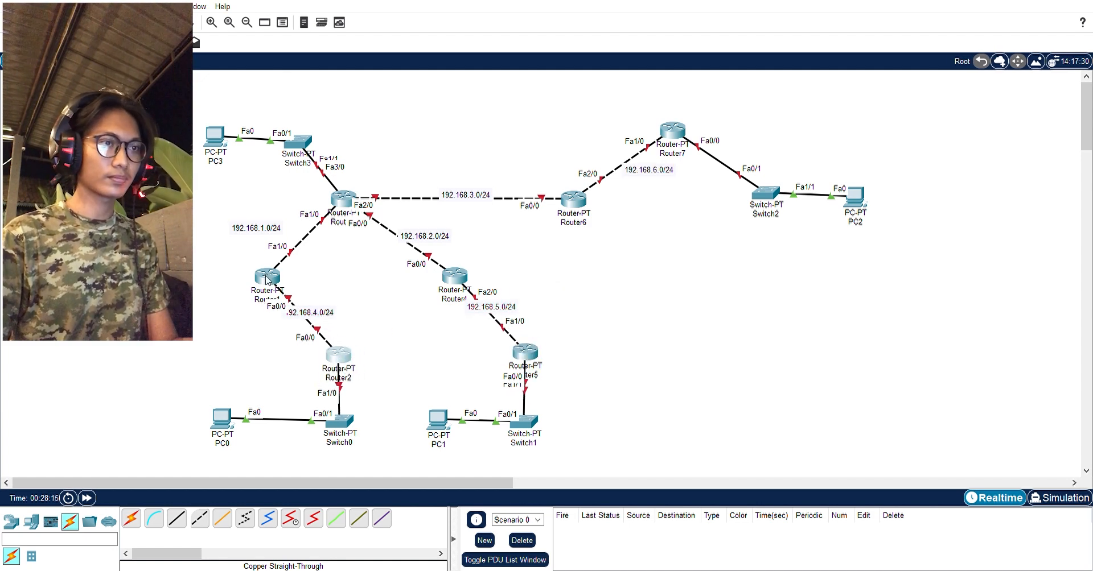
left_click_drag(268, 280, 255, 280)
left_click_drag(649, 170, 623, 166)
left_click_drag(215, 136, 217, 142)
Add network notes 192.168.10.0/24 above PC3, 192.168.20.0/24 below PC0 and 192.168.30.0/24 below PC1
key("n")
left_click(245, 109)
type("192.168.10.0/24")
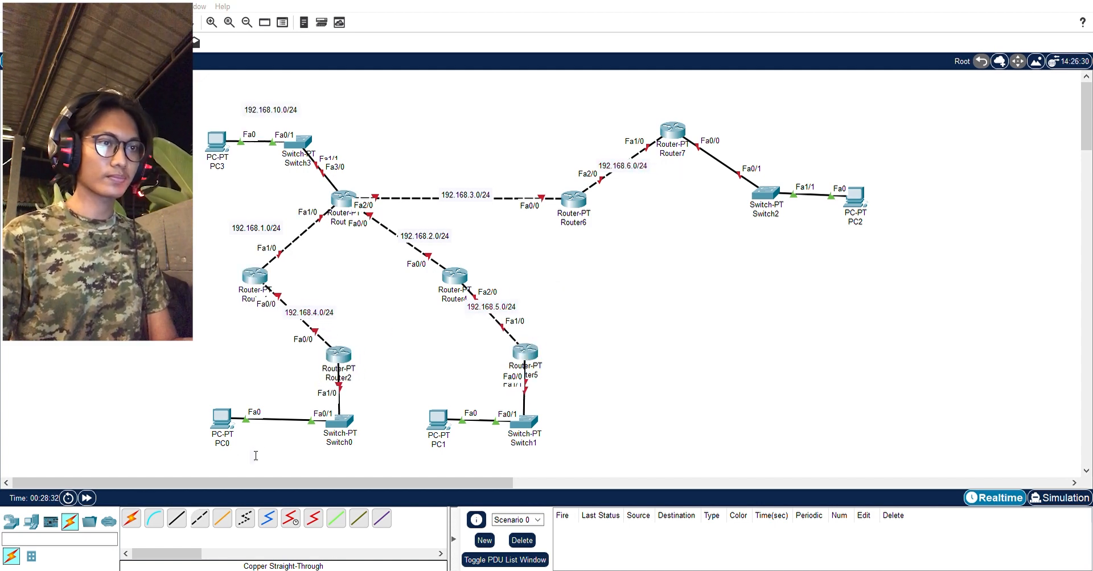
left_click(256, 455)
type("192.168.20.0/24")
left_click(470, 460)
type("192.168.30.0/24")
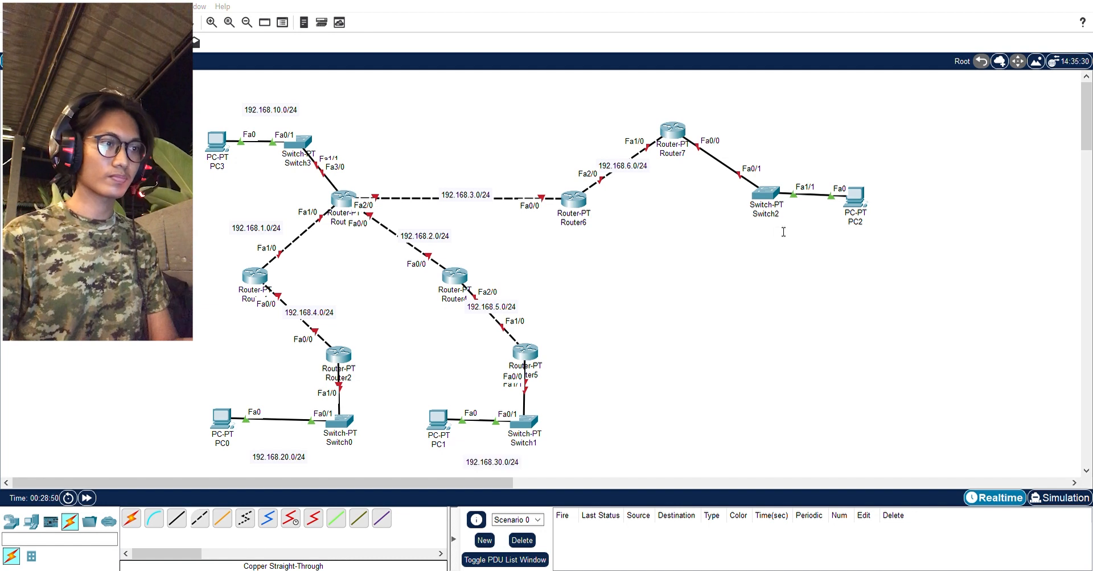
Add the note 192.168.40/24 below Switch2 and PC2, and adjust the positions of the note and PC2
left_click(783, 231)
type("192.168.40/24")
left_click_drag(802, 232, 808, 227)
left_click_drag(855, 197, 856, 192)
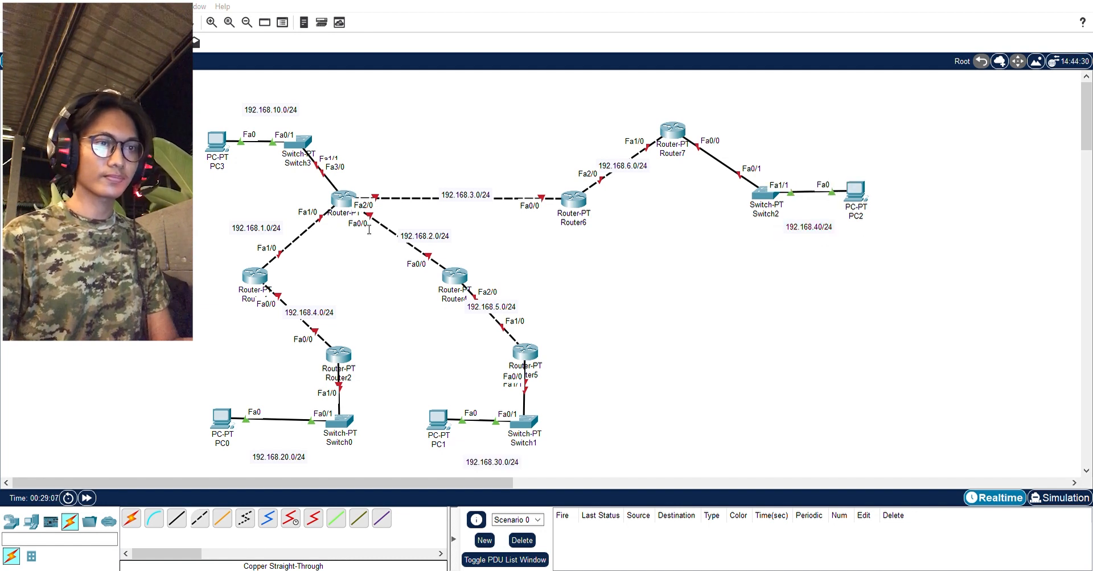
Rename Router3 as R1 and Router1 as BorderRouter1
left_click(345, 224)
type("R1")
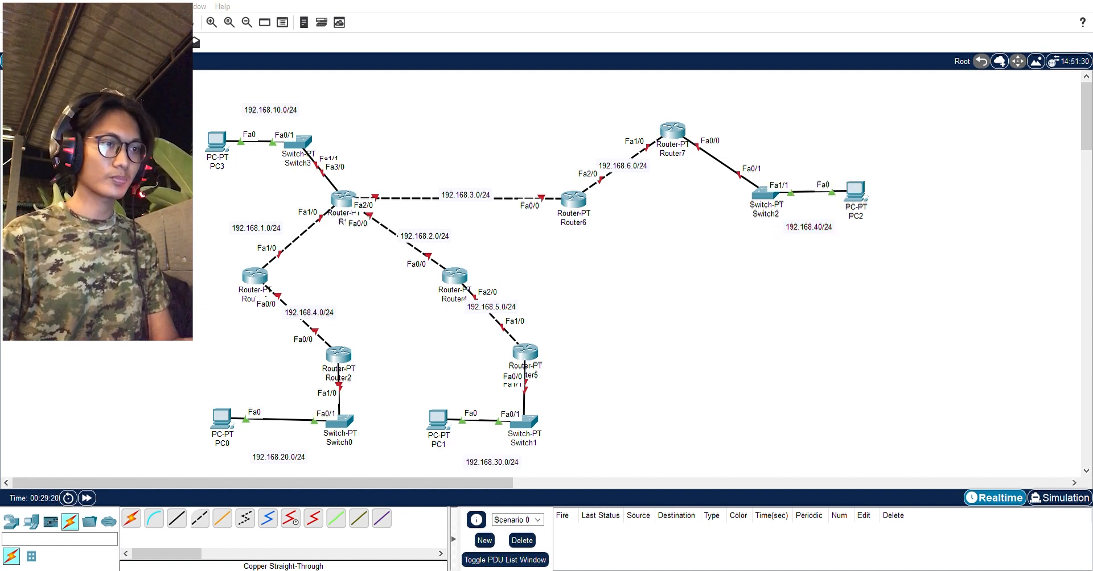
left_click(249, 299)
key("BackSpace")
key("BackSpace")
key("BackSpace")
key("BackSpace")
key("BackSpace")
key("BackSpace")
key("BackSpace")
type("BorderRouter1")
Rename Router4, the router between the 192.168.2.0/24 and 192.168.5.0/24 links, as BorderRouter2
left_click(445, 300)
key("BackSpace")
key("BackSpace")
key("BackSpace")
key("BackSpace")
key("BackSpace")
key("BackSpace")
key("BackSpace")
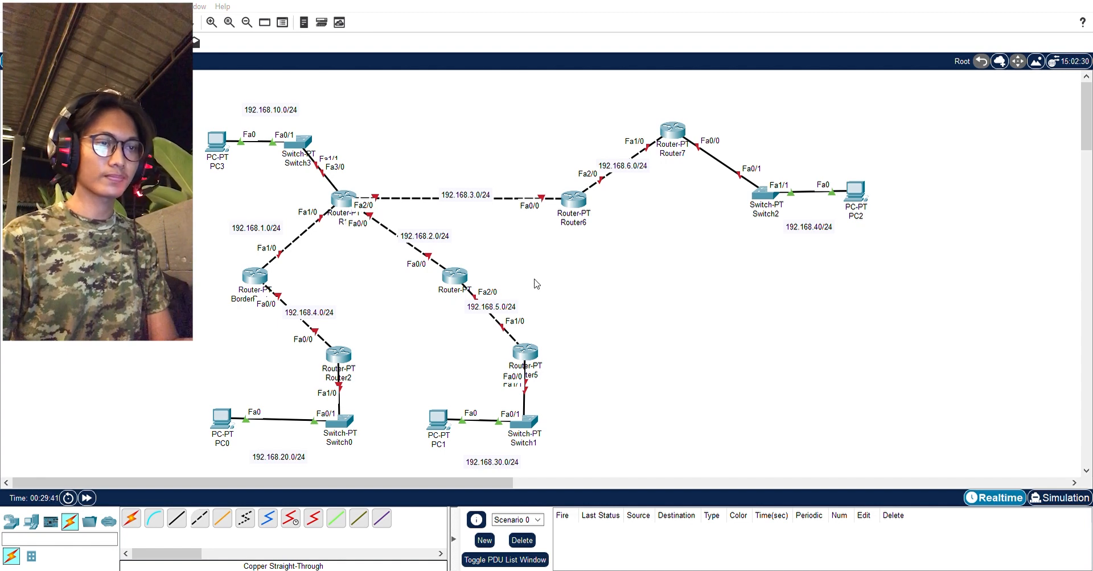
type("BorderRouter2")
Rename Router6, at the far end of the 192.168.3.0/24 link from R1, as BorderRouter3
left_click(573, 222)
key("BackSpace")
key("BackSpace")
key("BackSpace")
key("BackSpace")
key("BackSpace")
key("BackSpace")
key("BackSpace")
type("BorderRouter3")
Rename Router7, the router connected to Switch2, as Router4
left_click(672, 154)
key("BackSpace")
key("BackSpace")
key("BackSpace")
key("BackSpace")
key("BackSpace")
key("BackSpace")
key("BackSpace")
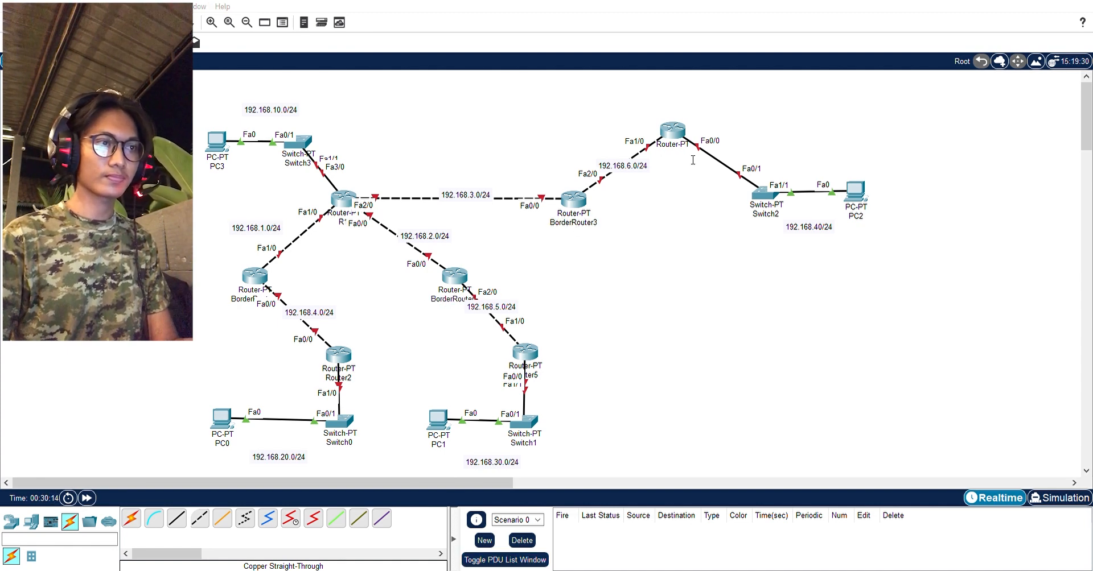
type("Router4")
Re-enter Router2 as the name of the router above Switch0
left_click(338, 378)
key("BackSpace")
key("BackSpace")
key("BackSpace")
key("BackSpace")
key("BackSpace")
key("BackSpace")
key("BackSpace")
type("Router2")
Rename Router5, the router above Switch1, as Router3
left_click(531, 376)
key("BackSpace")
key("BackSpace")
key("BackSpace")
key("BackSpace")
key("BackSpace")
key("BackSpace")
key("BackSpace")
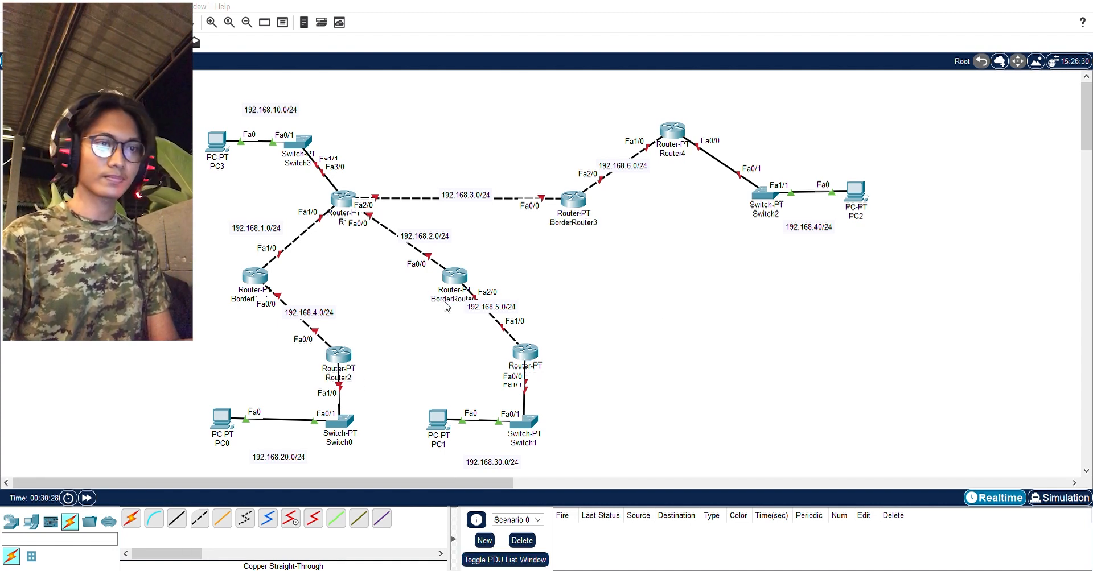
type("Router5Router3")
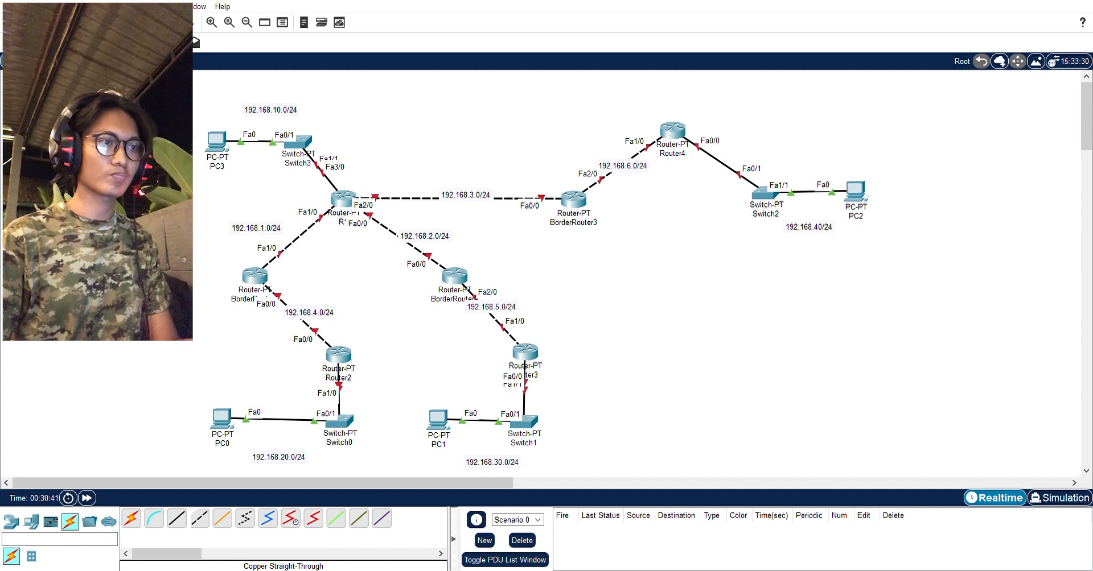
Draw four adjoining background rectangles: one around R1's area, a yellow one around PC0's, a green one around PC1's and a light purple one around PC2's
left_click(119, 42)
left_click_drag(187, 100, 573, 278)
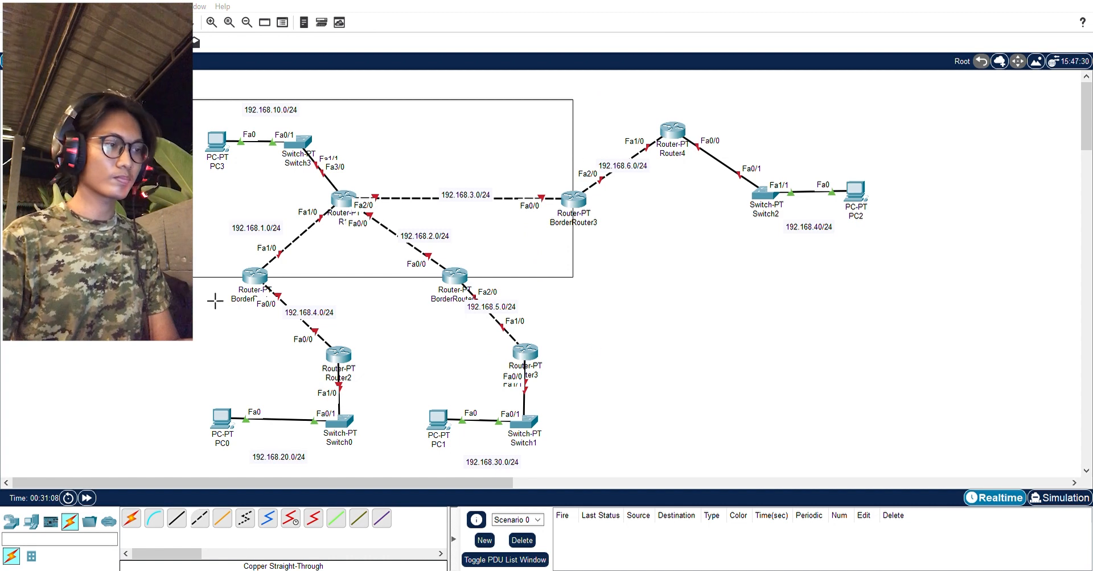
left_click_drag(183, 276, 396, 467)
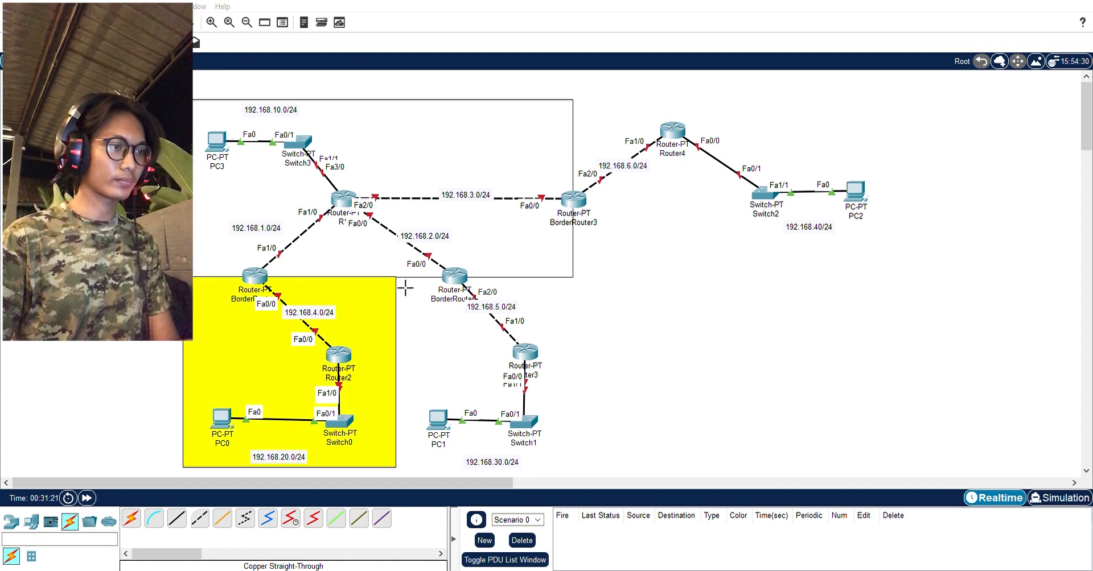
left_click_drag(397, 278, 574, 467)
left_click_drag(573, 100, 883, 285)
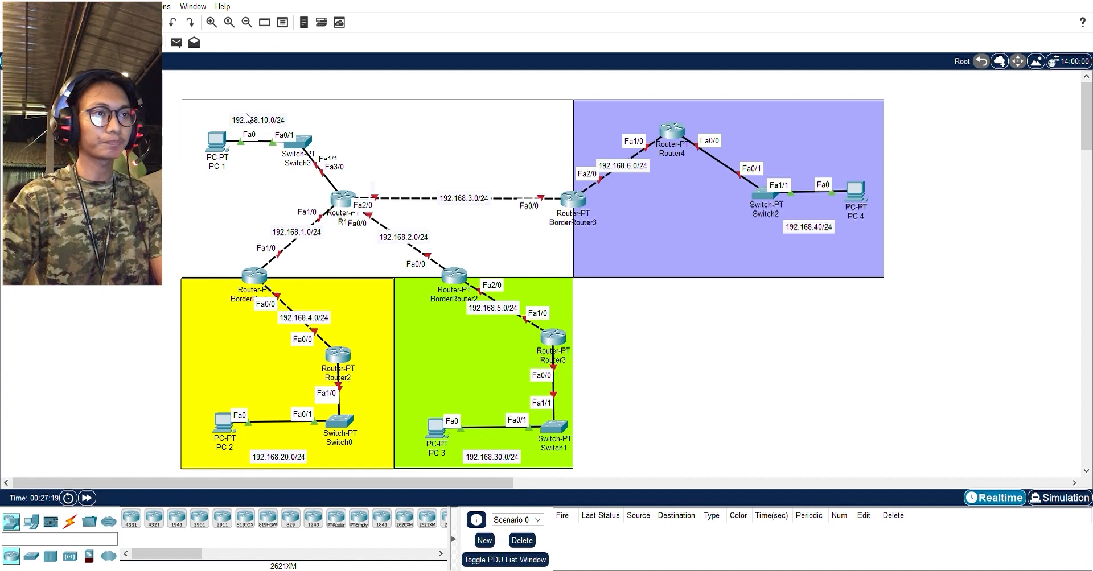
Configure PC 1 with static IPv4 address 192.168.10.1, subnet mask 255.255.255.0 and default gateway 192.168.10.2
left_click(216, 141)
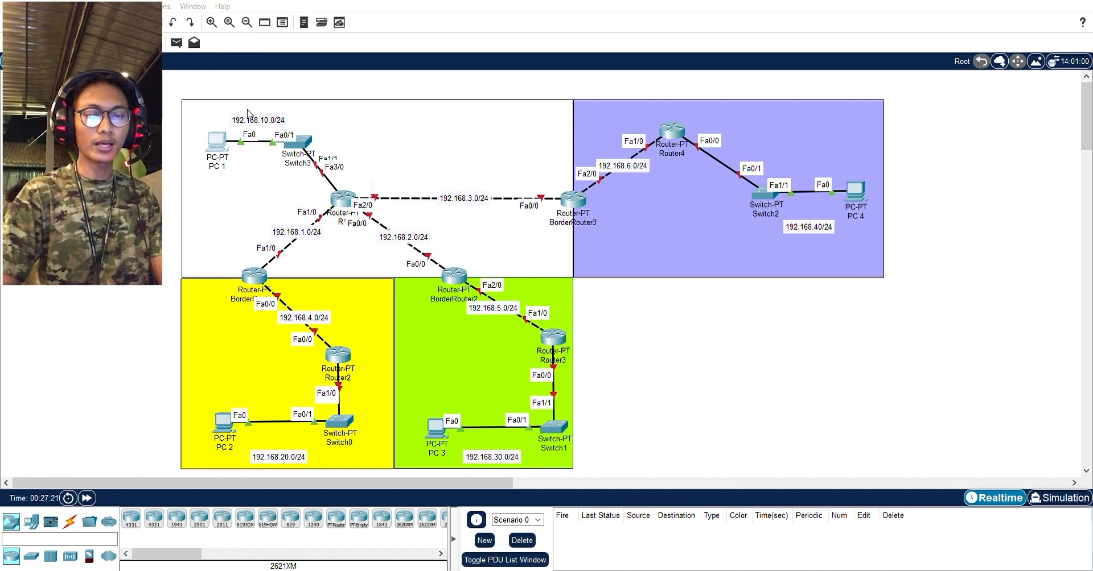
left_click(563, 210)
type("192.168.")
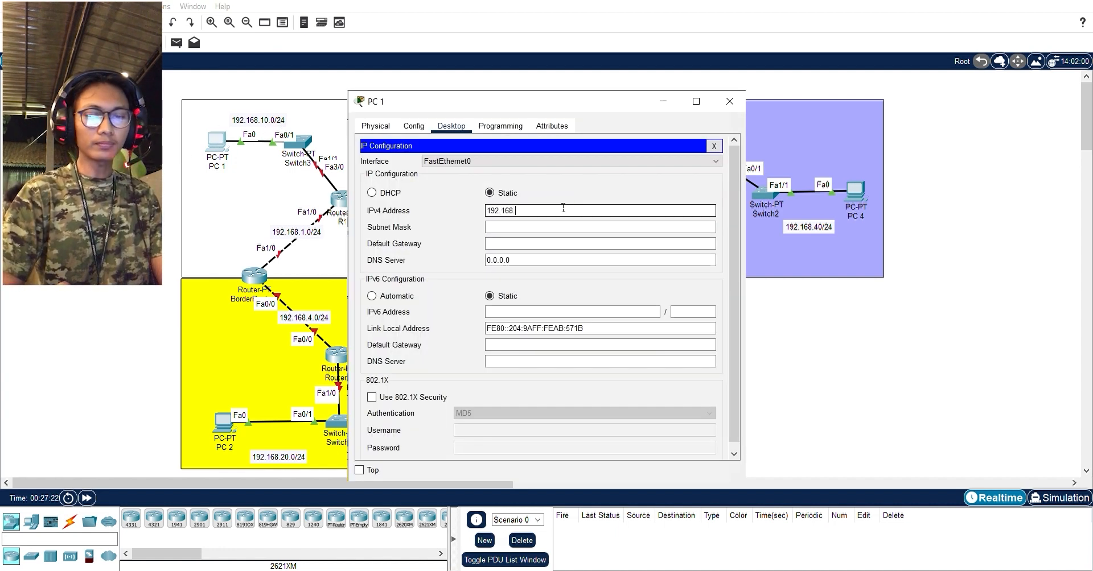
type("10.1")
key("Tab")
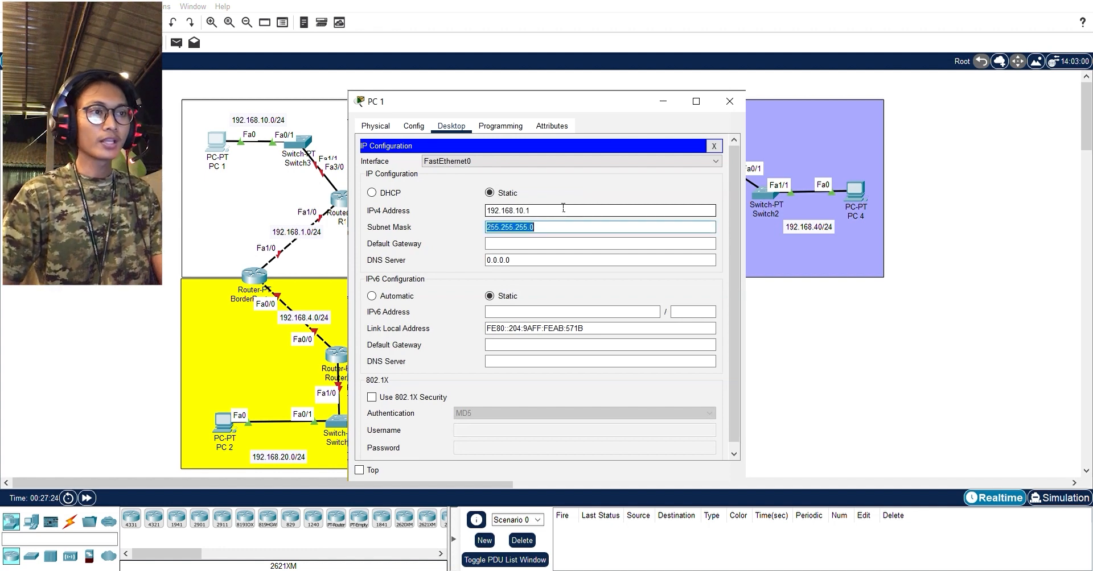
key("Tab")
type("192.168")
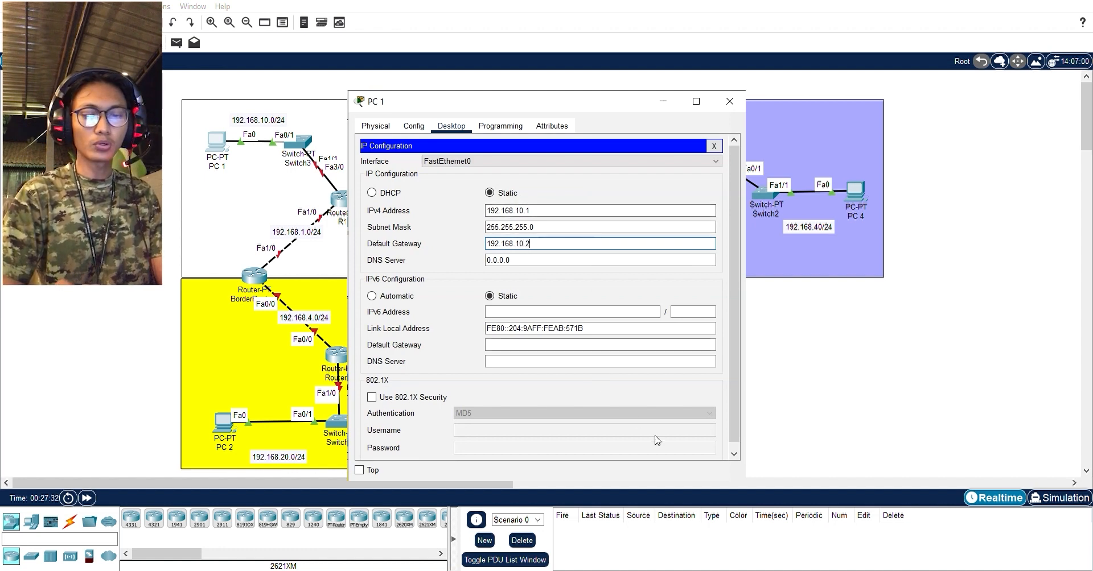
left_click(728, 103)
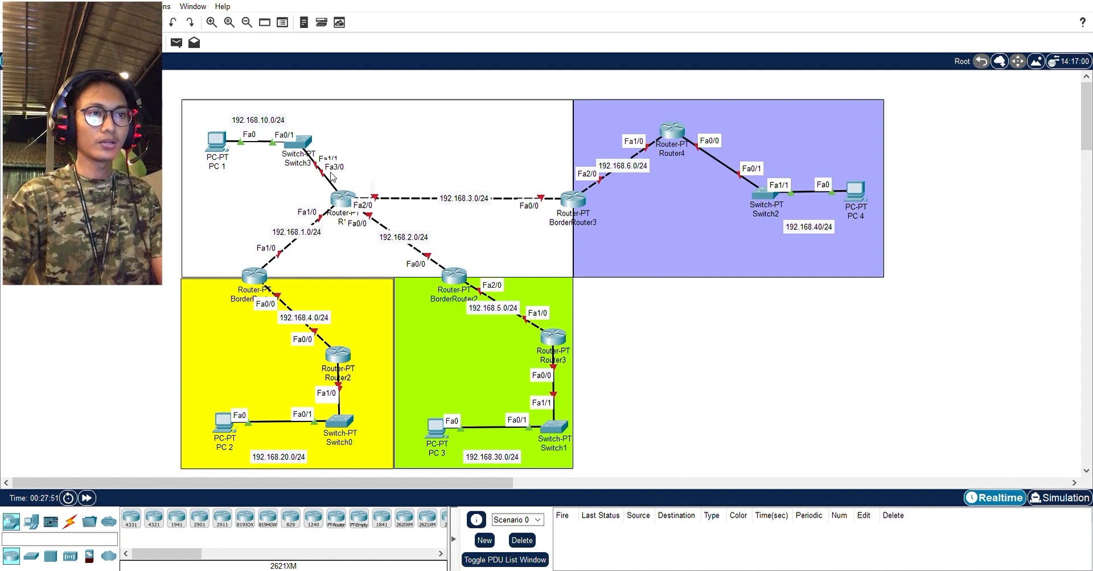
Set R1's FastEthernet3/0 to 192.168.10.2 with mask 255.255.255.0, and switch its port off and on again
left_click(341, 199)
left_click(607, 230)
type("192")
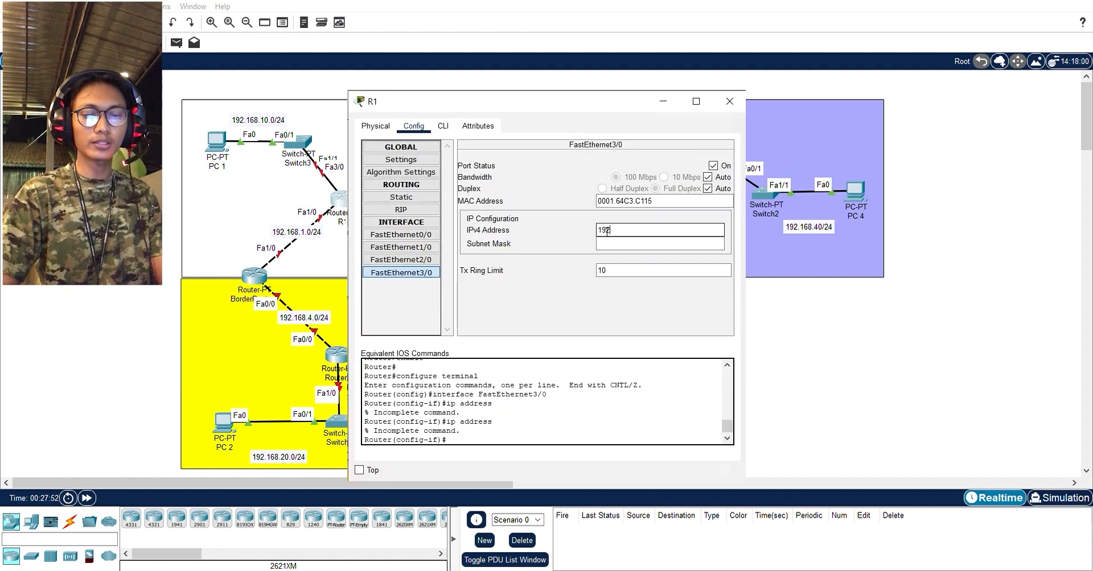
type(".168.")
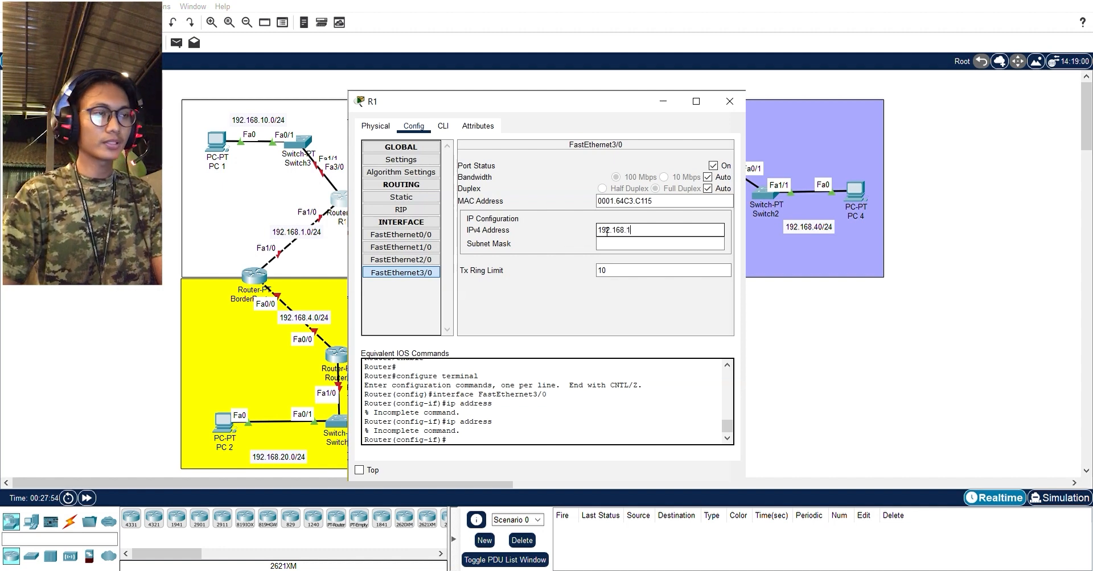
type("10.2")
key("Tab")
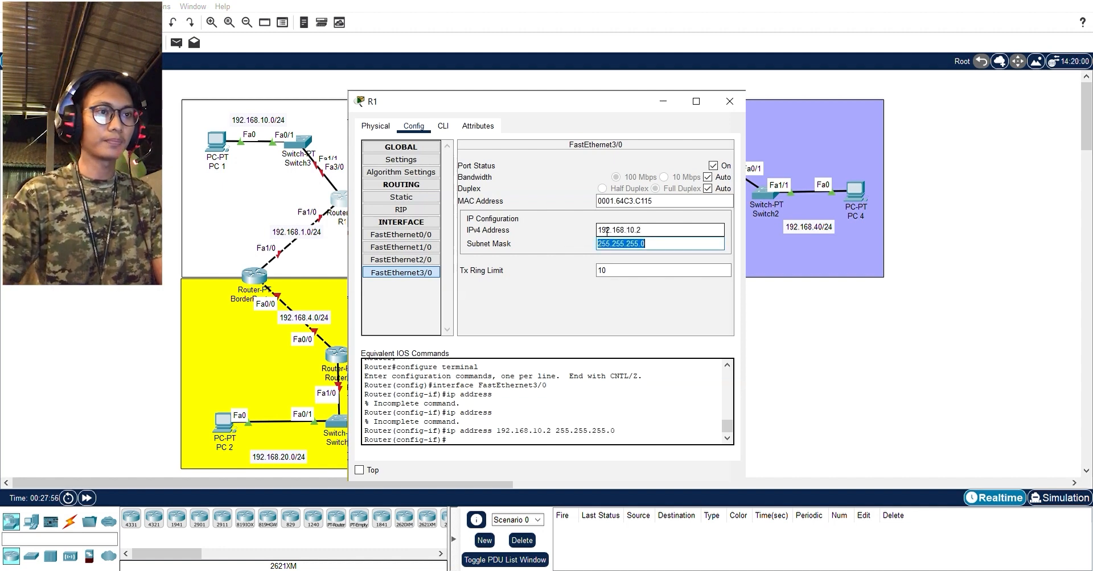
left_click(721, 166)
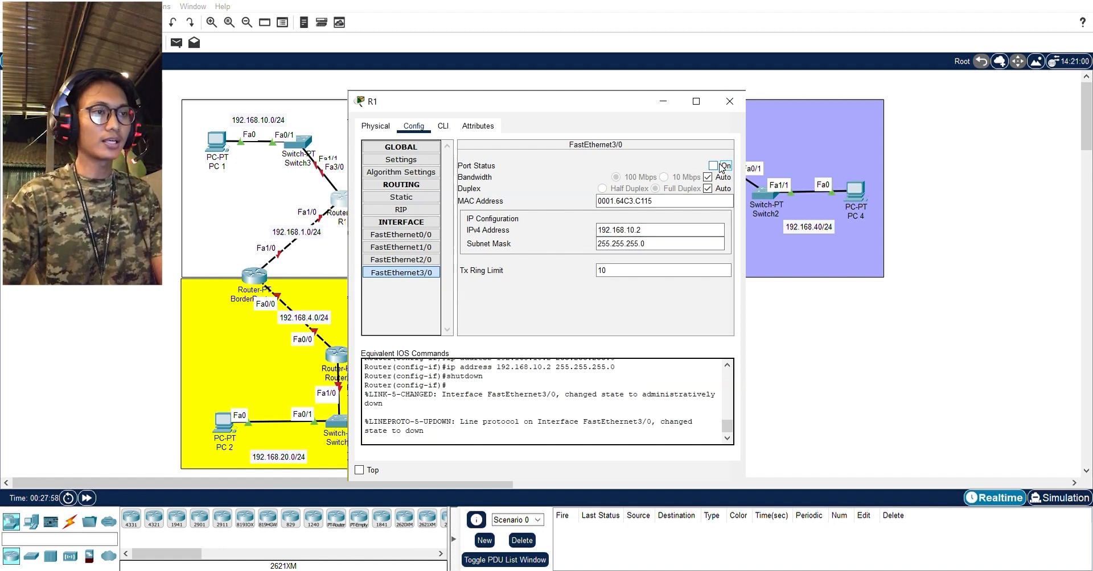
left_click(713, 166)
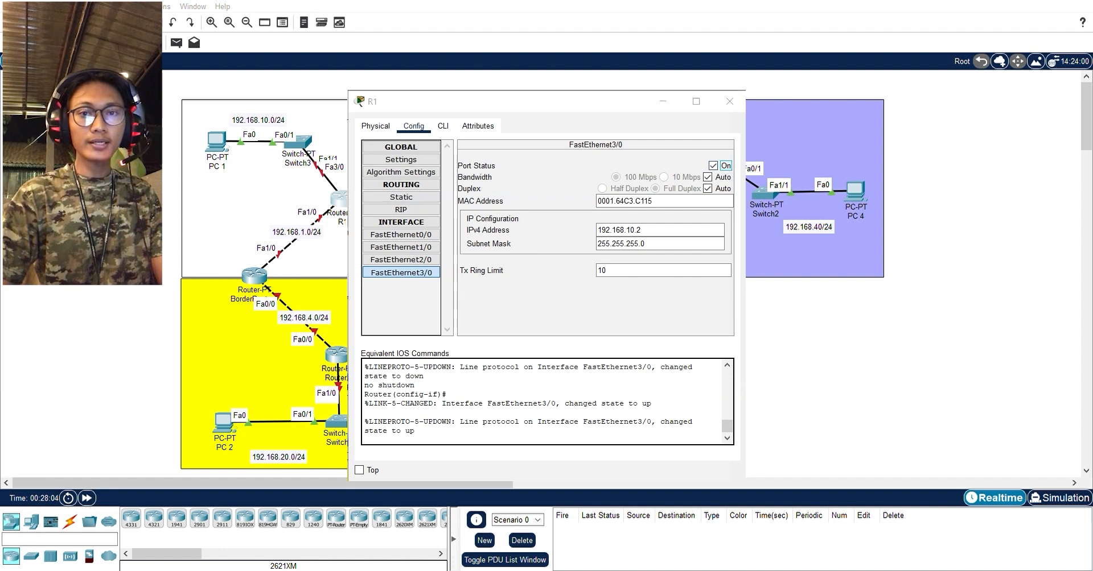
left_click(729, 101)
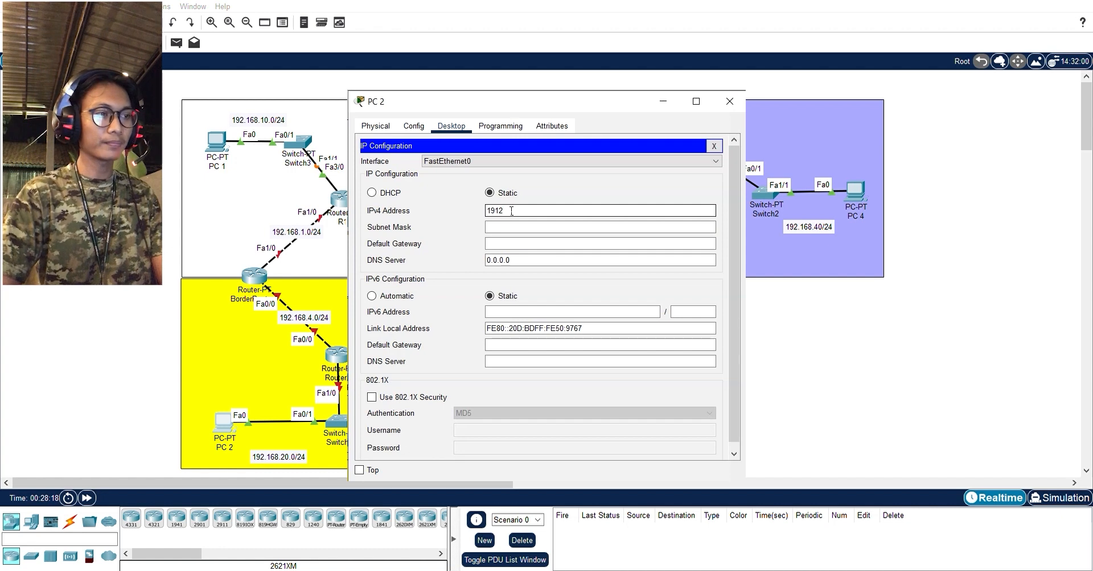
Configure PC 2 with static IPv4 address 192.168.20.1, subnet mask 255.255.255.0 and default gateway 192.168.20.2
type(".168.20.1")
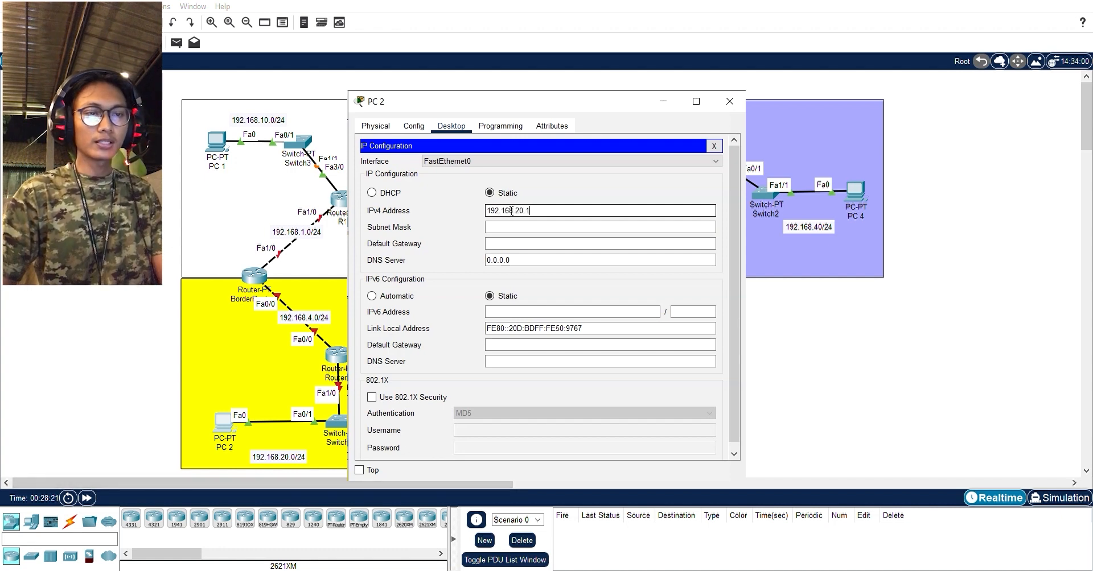
key("Tab")
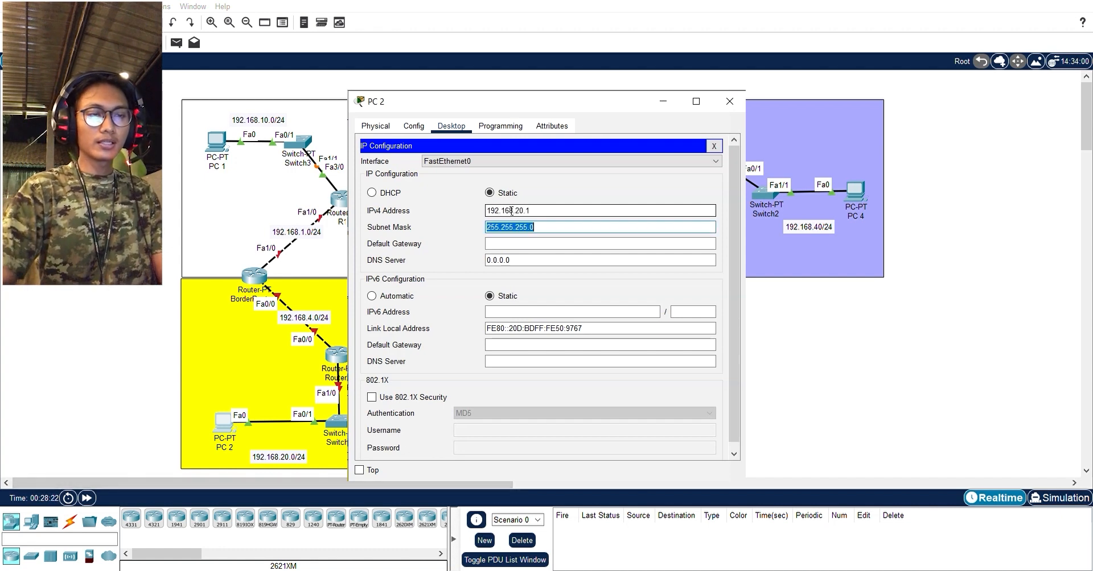
key("Tab")
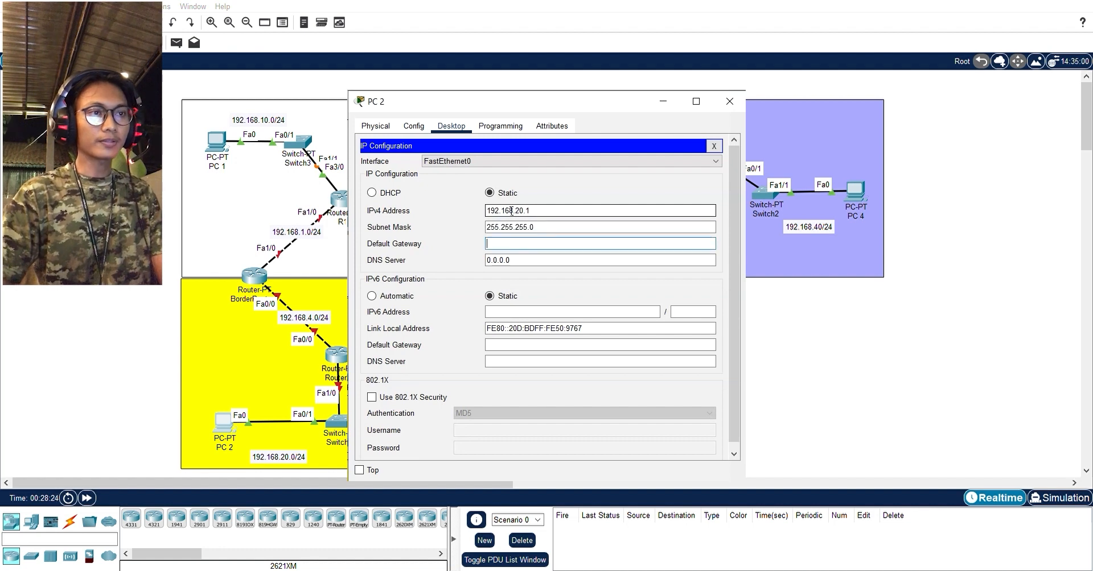
type("16")
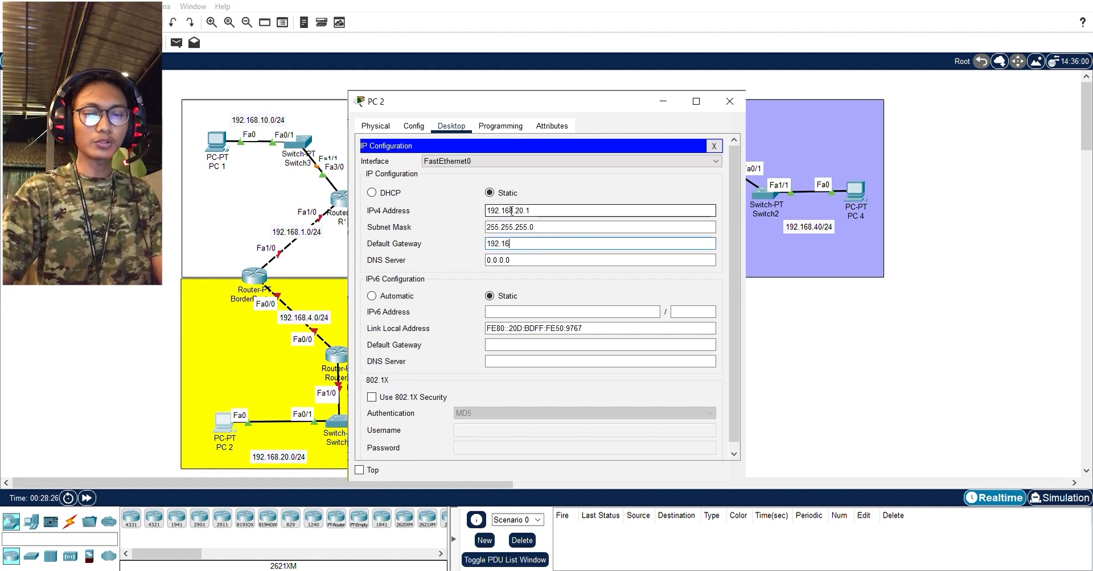
type("8.20")
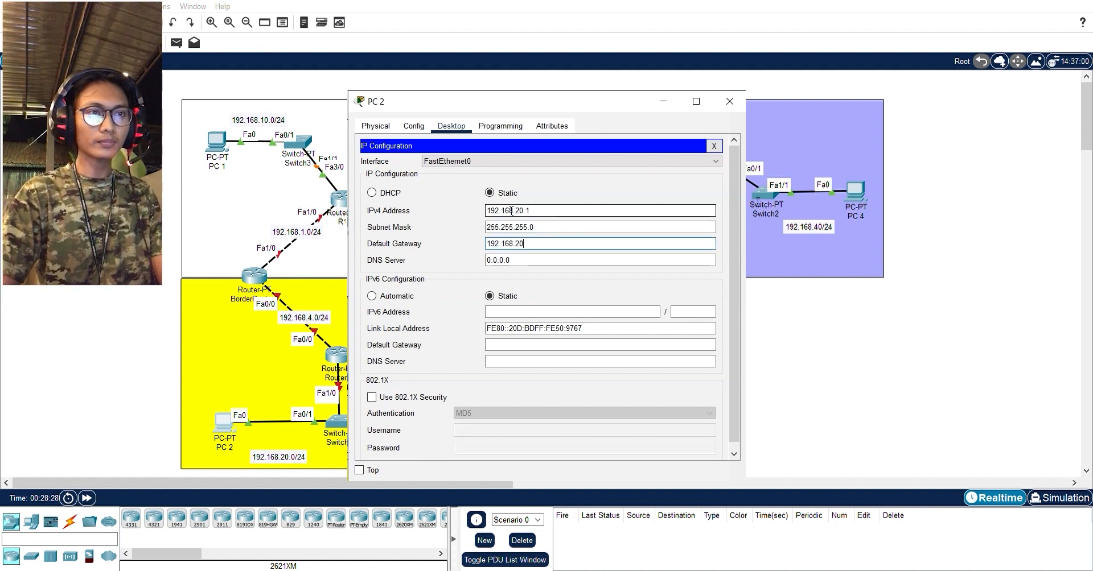
type(".2")
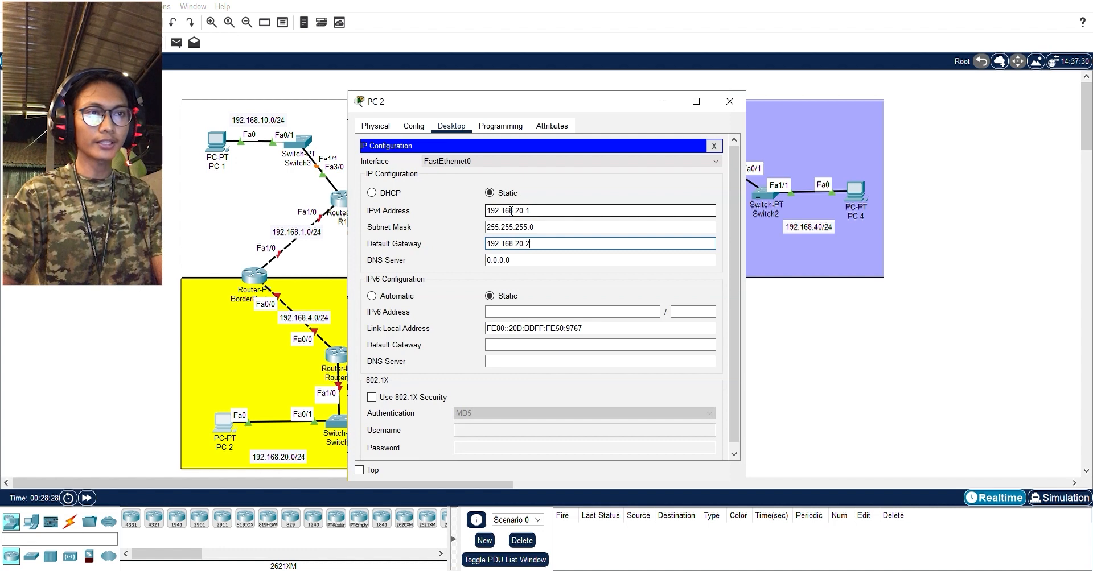
left_click(730, 102)
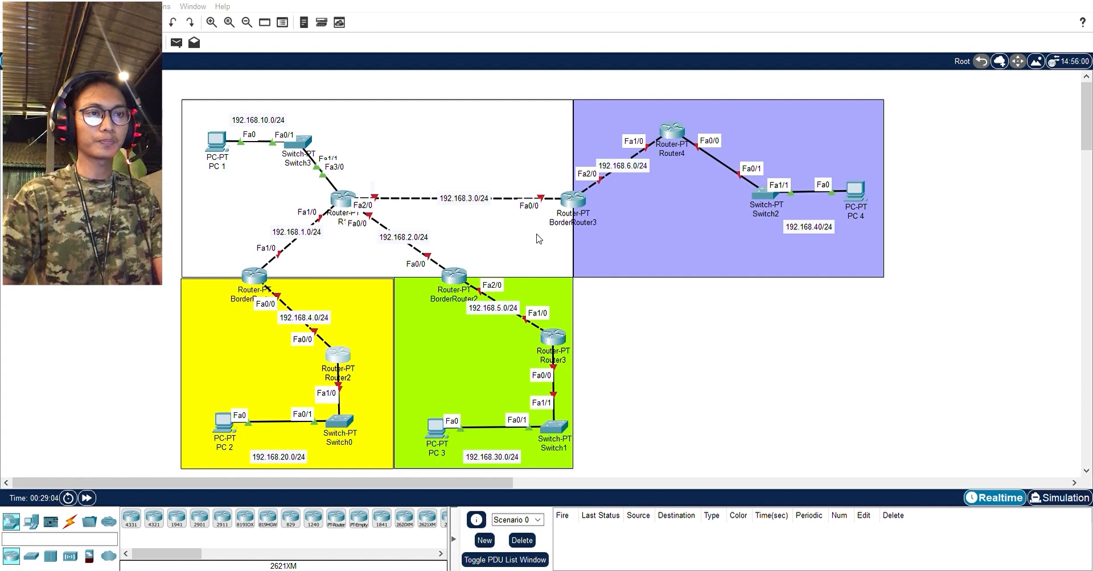
Set Router2's FastEthernet1/0 to 192.168.20.2 with mask 255.255.255.0, and turn the port on
key("alt+Tab")
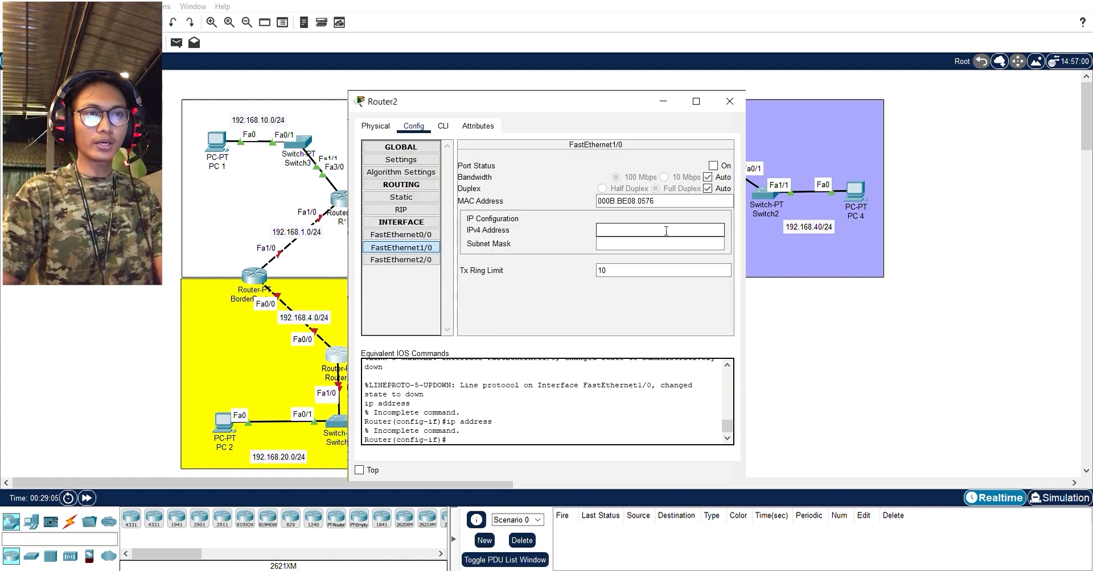
type(".168.")
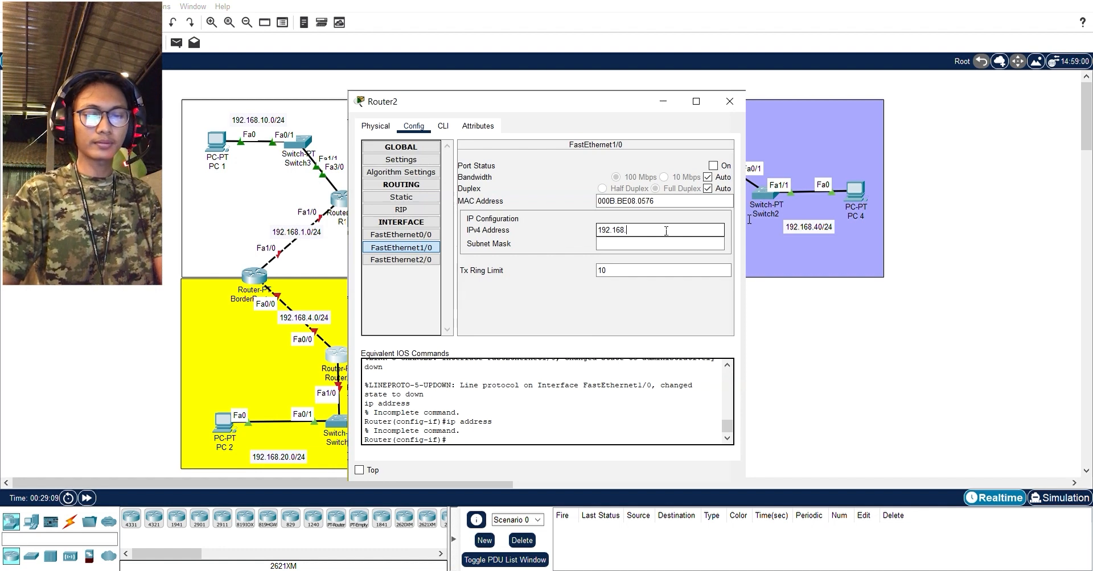
type("20.")
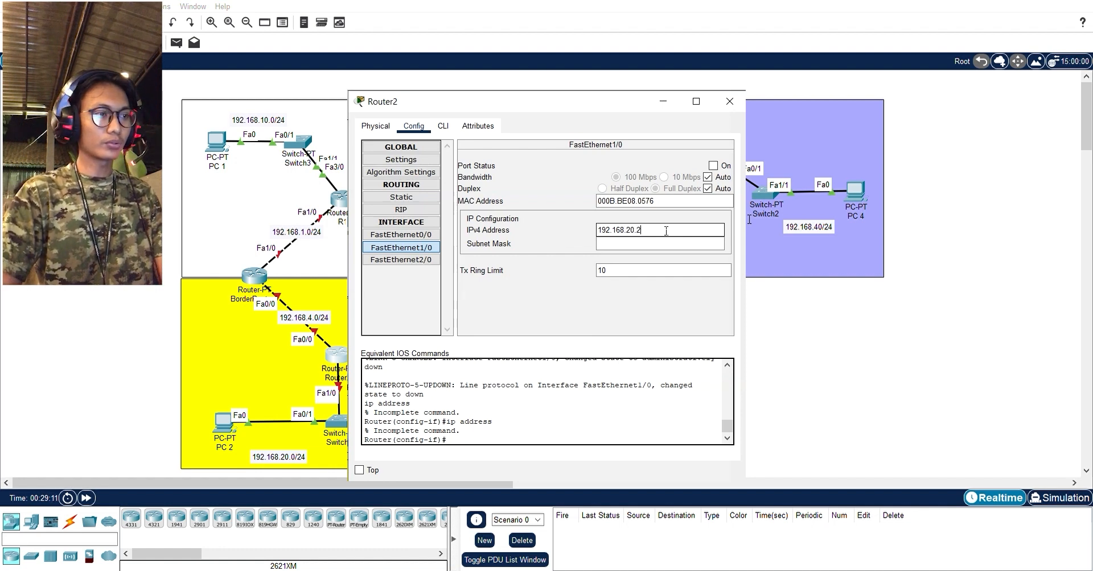
type("2")
key("Tab")
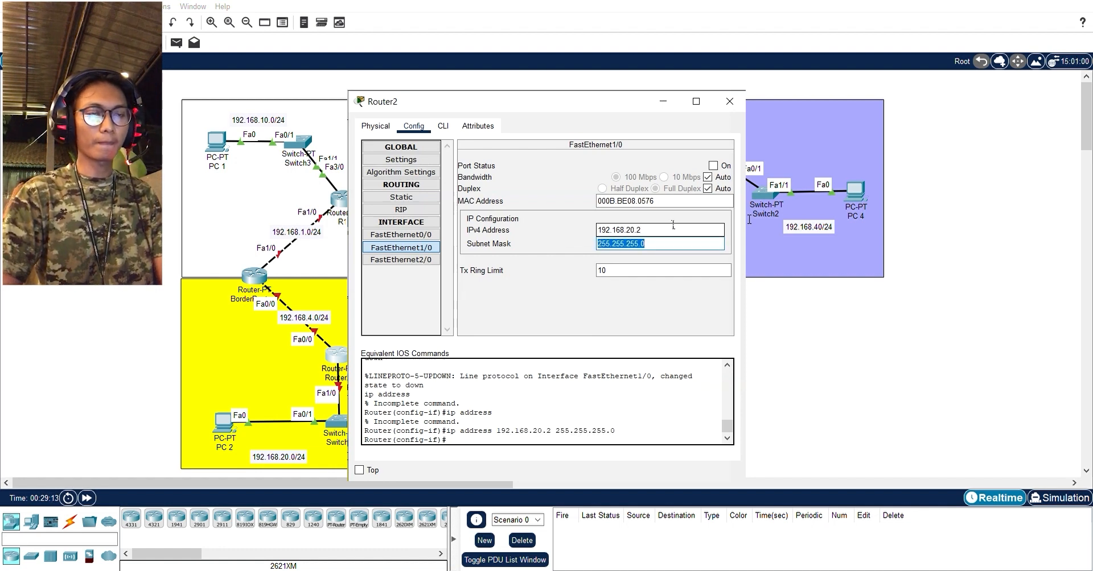
left_click(712, 166)
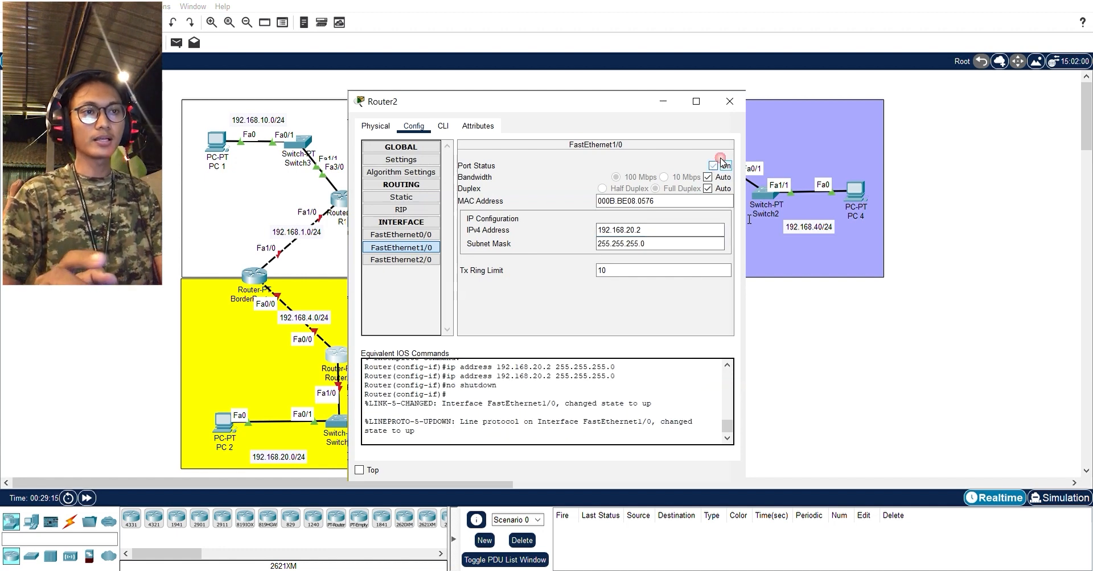
left_click(729, 102)
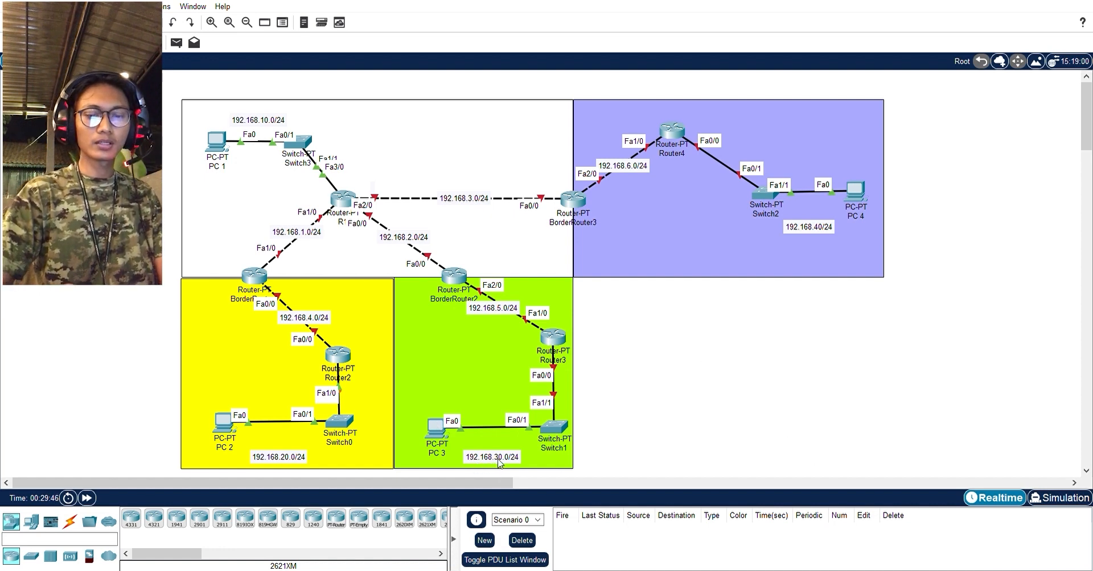
Configure PC 3 with static IPv4 address 192.168.30.1, subnet mask 255.255.255.0 and default gateway 192.168.30.2
left_click(436, 428)
type("192.1")
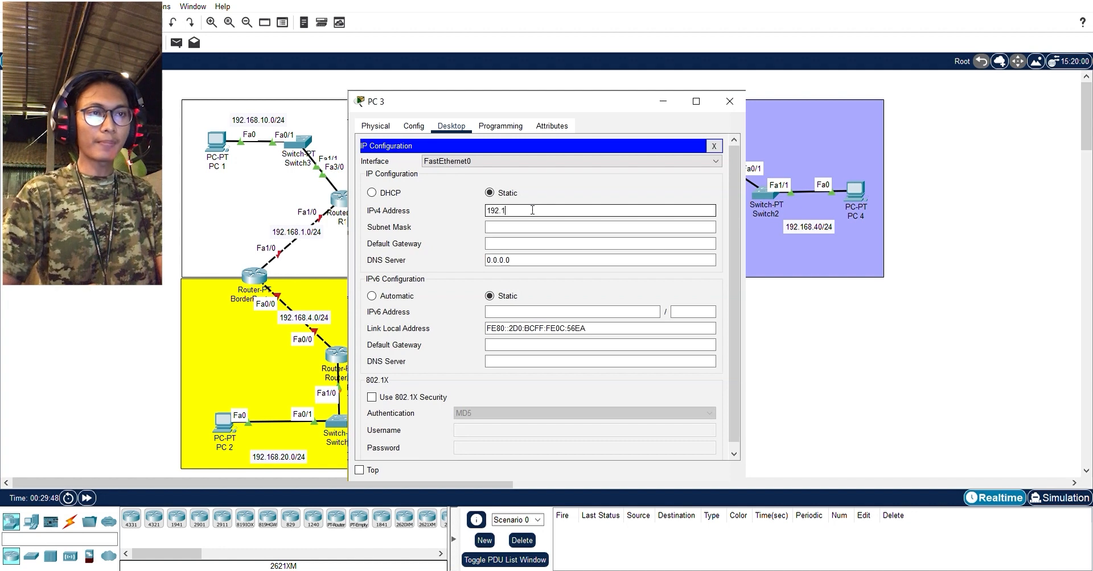
type("68.30.")
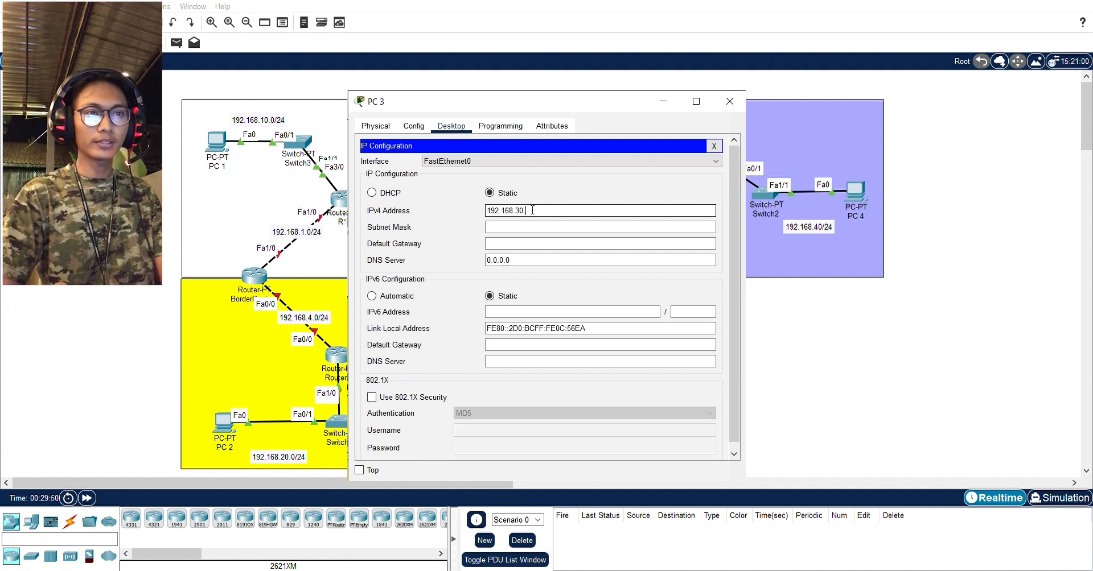
type("1")
key("Tab")
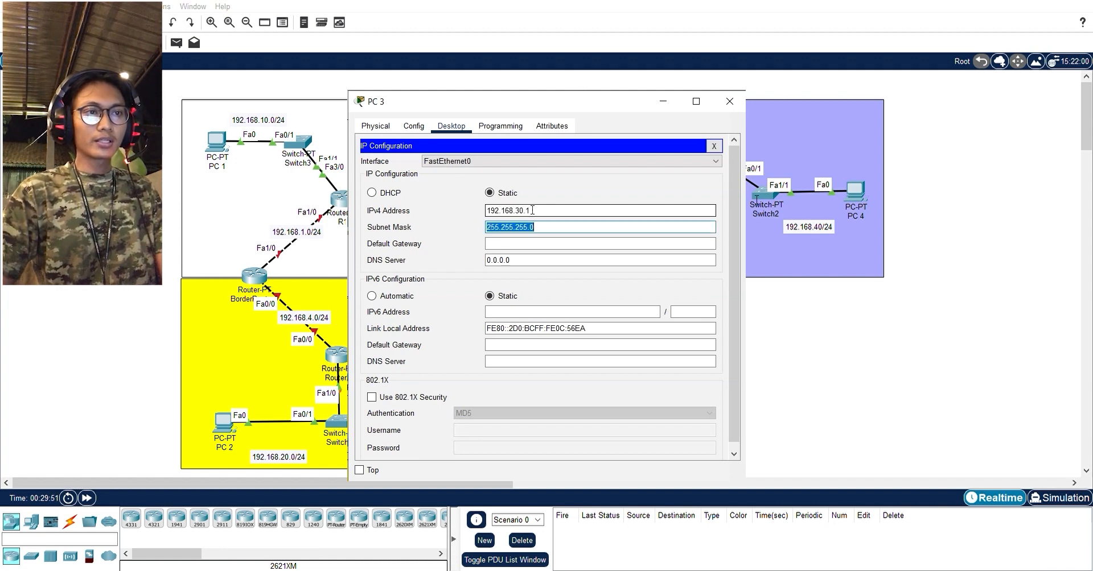
key("Tab")
type("19")
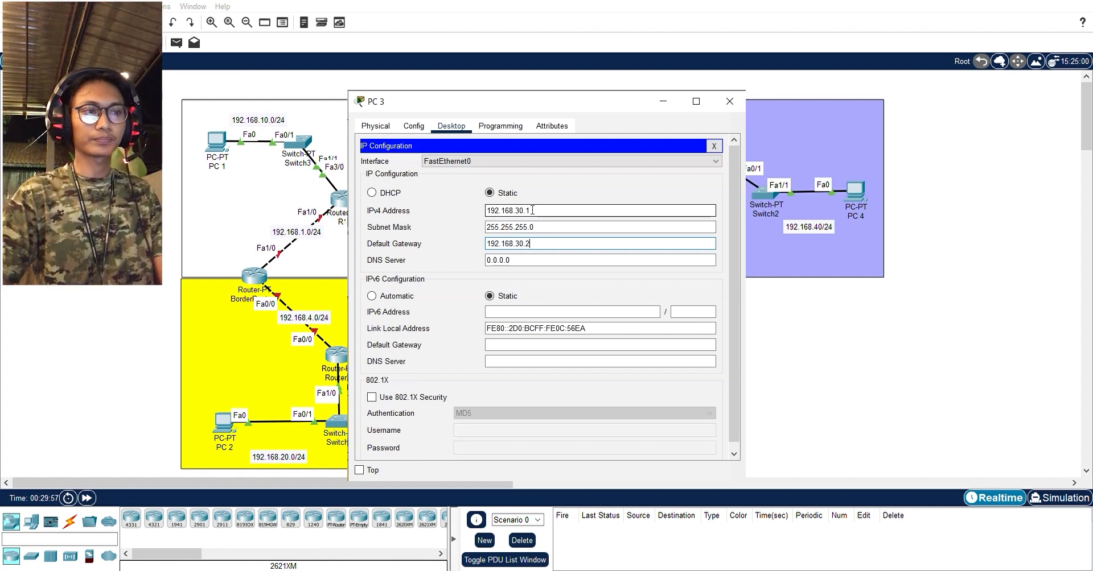
Finish PC 3's default gateway as 192.168.30.2 and close its configuration
type("2.168.30.2")
left_click(729, 101)
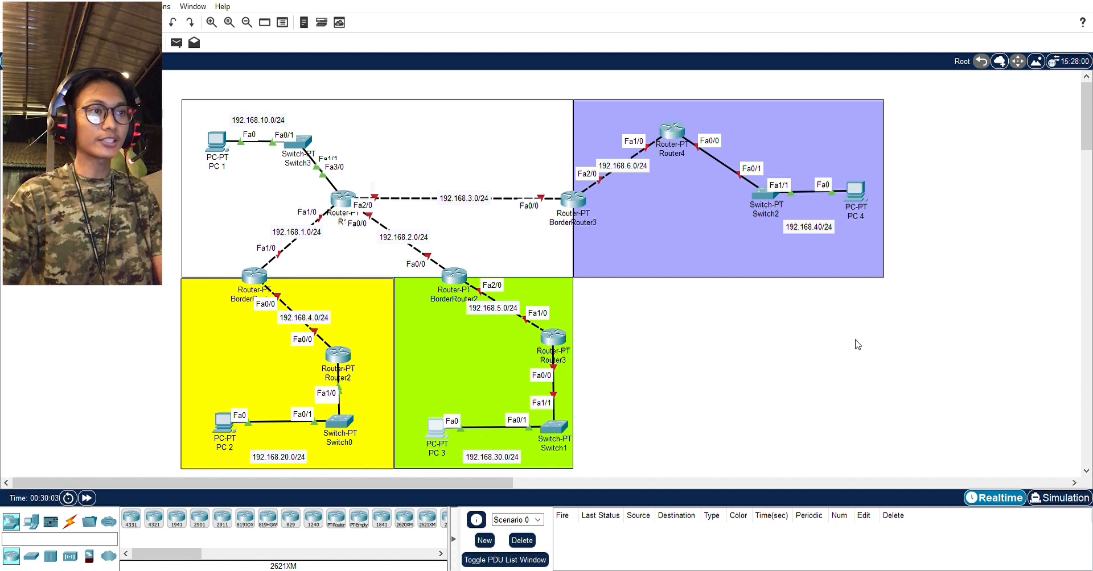
Set Router3's FastEthernet0/0 to 192.168.30.2 with mask 255.255.255.0, and turn the port on
left_click(559, 344)
left_click(641, 235)
type("192.16")
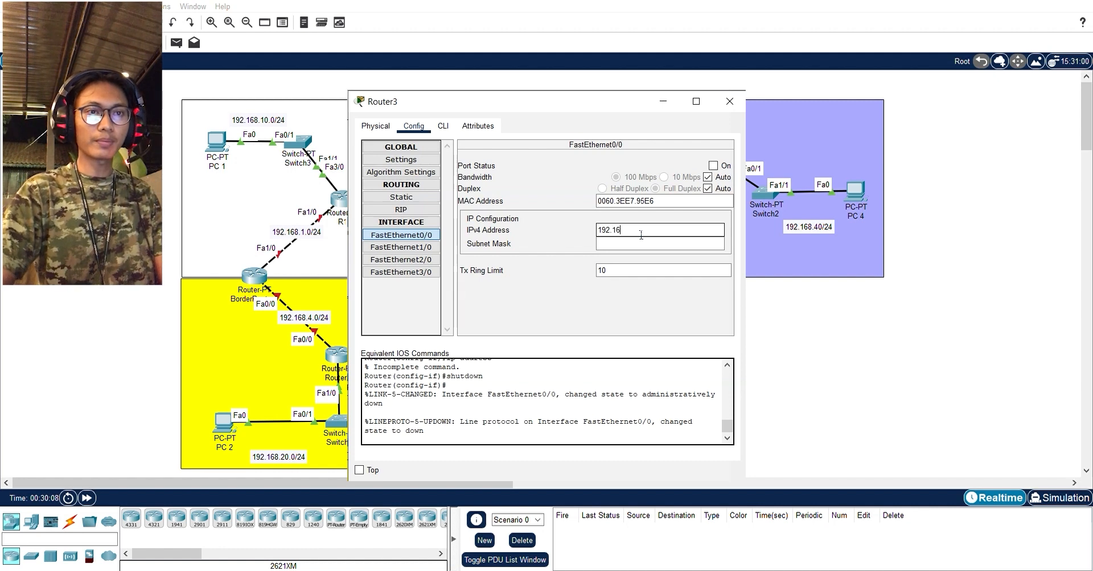
type("8.30.2")
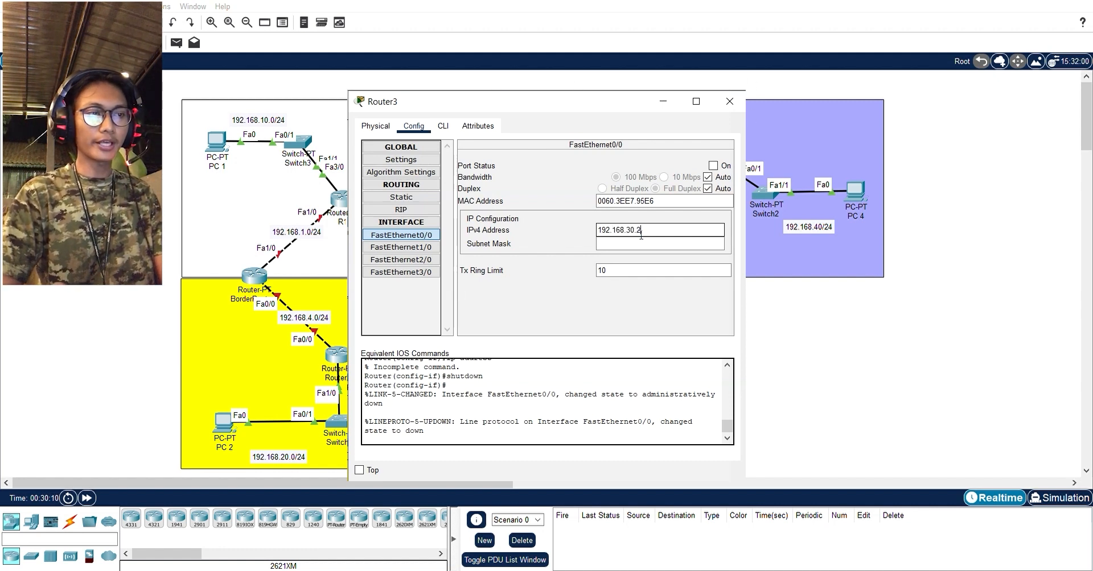
key("Tab")
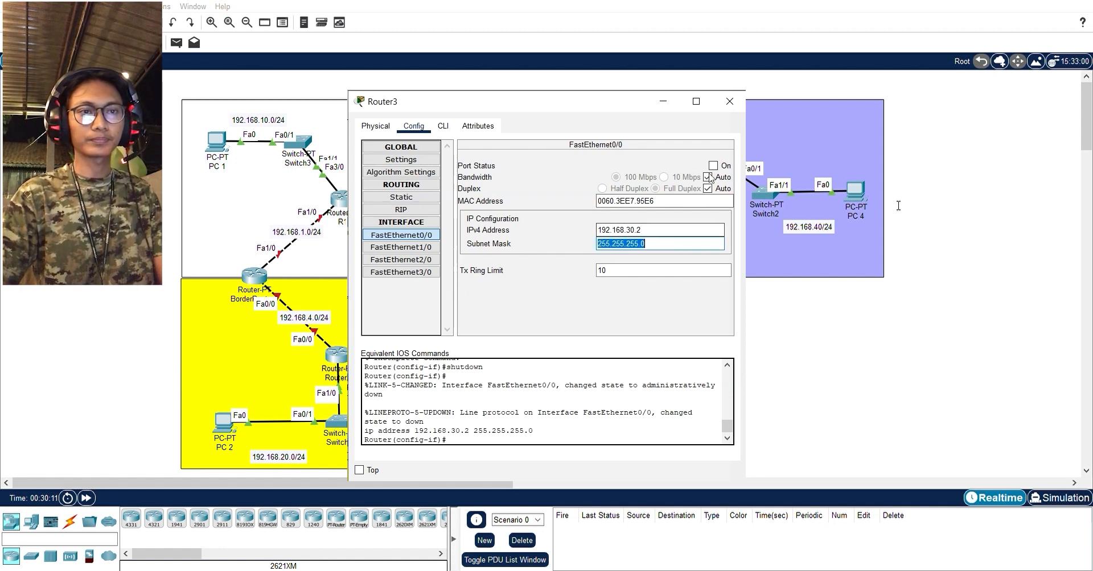
left_click(713, 165)
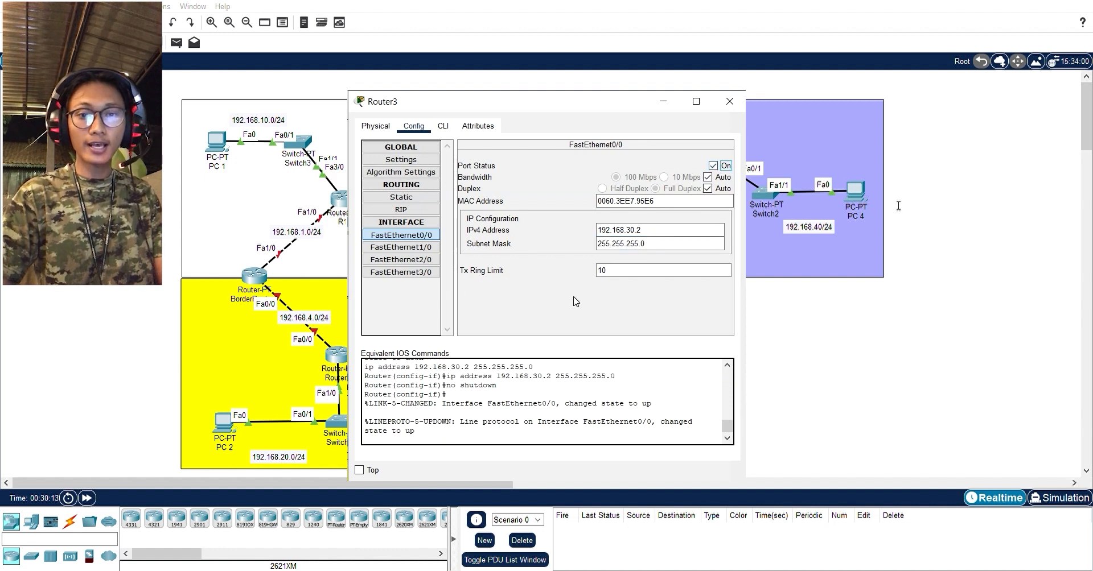
left_click(729, 101)
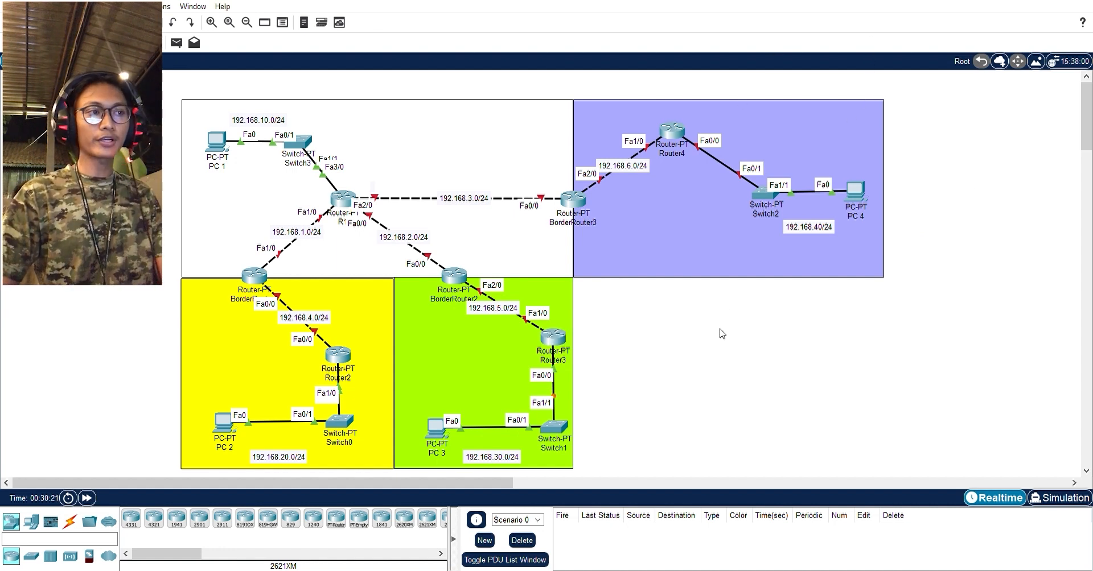
Configure PC 4 with static IPv4 address 192.168.40.1, subnet mask 255.255.255.0 and default gateway 192.168.40.2
left_click(862, 199)
type("192")
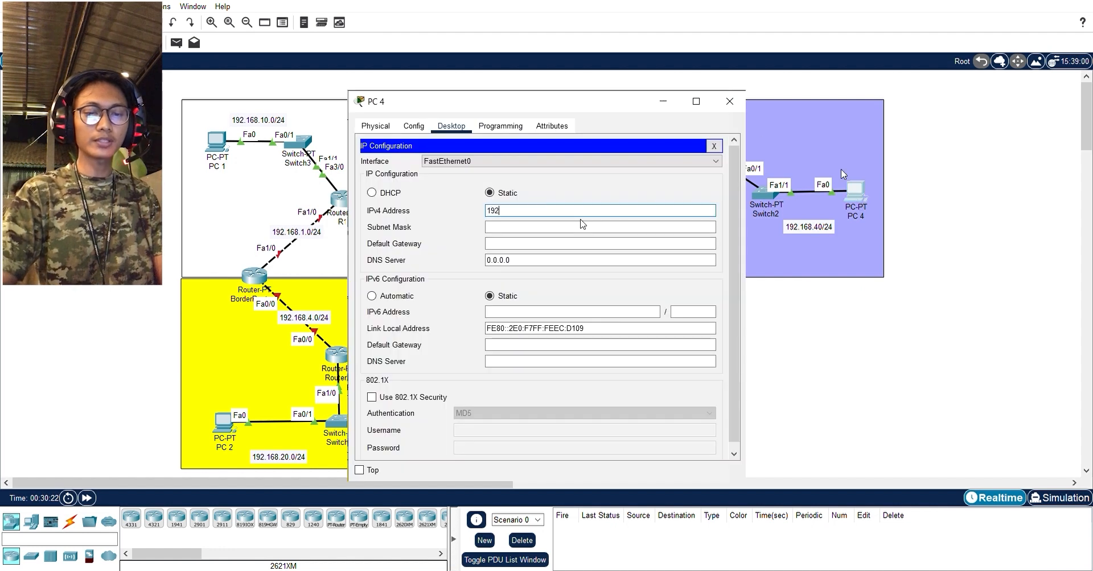
type(".168.4")
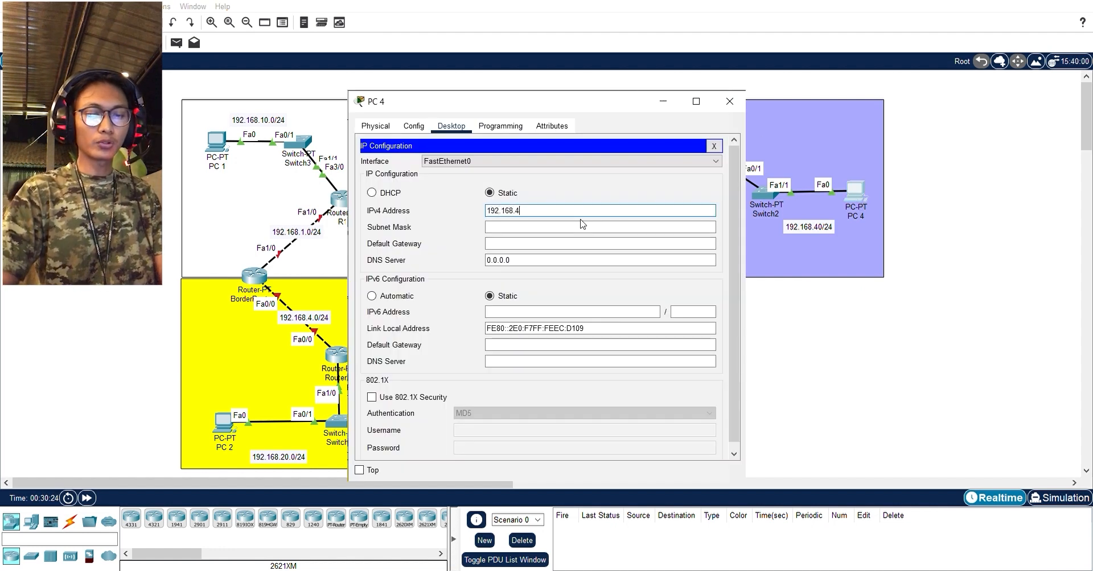
type("0.1")
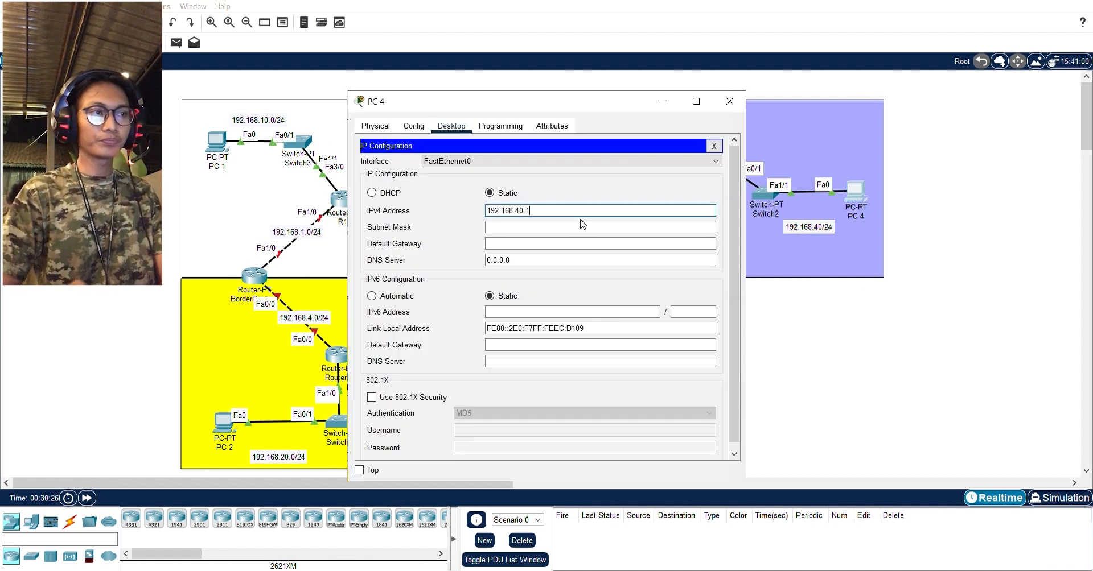
key("Tab")
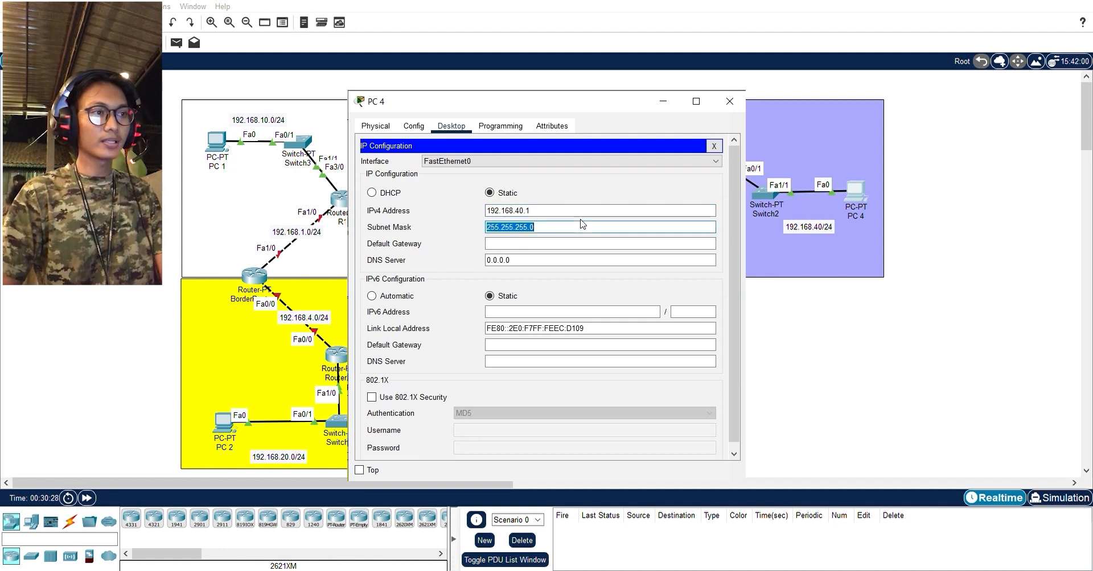
key("Tab")
type("192.1")
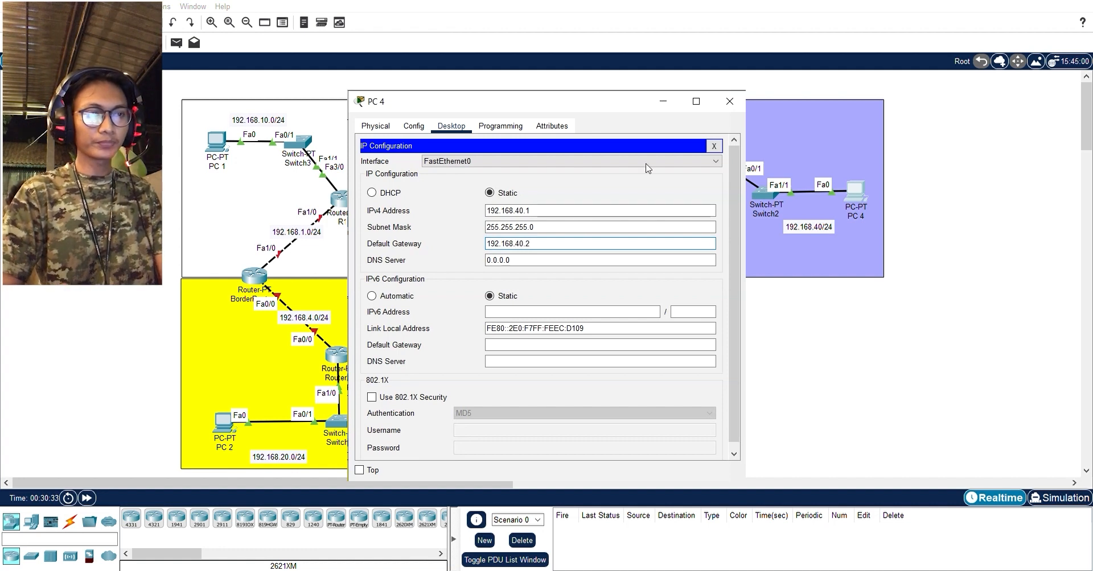
left_click(726, 108)
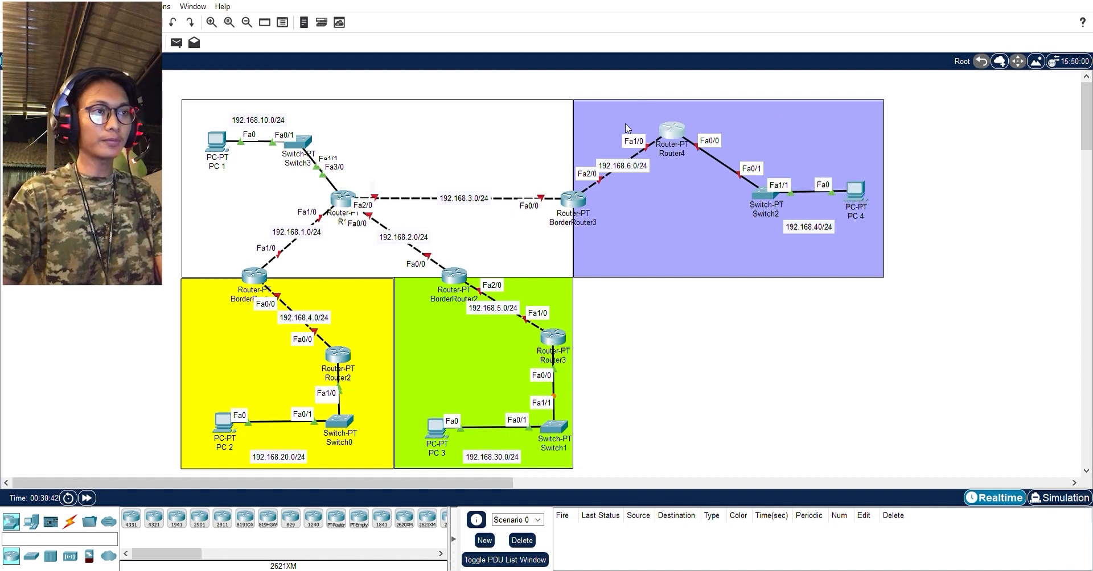
Set Router4's FastEthernet0/0 to 192.168.40.2 with mask 255.255.255.0, and switch its port off and on again
left_click(673, 138)
type("192")
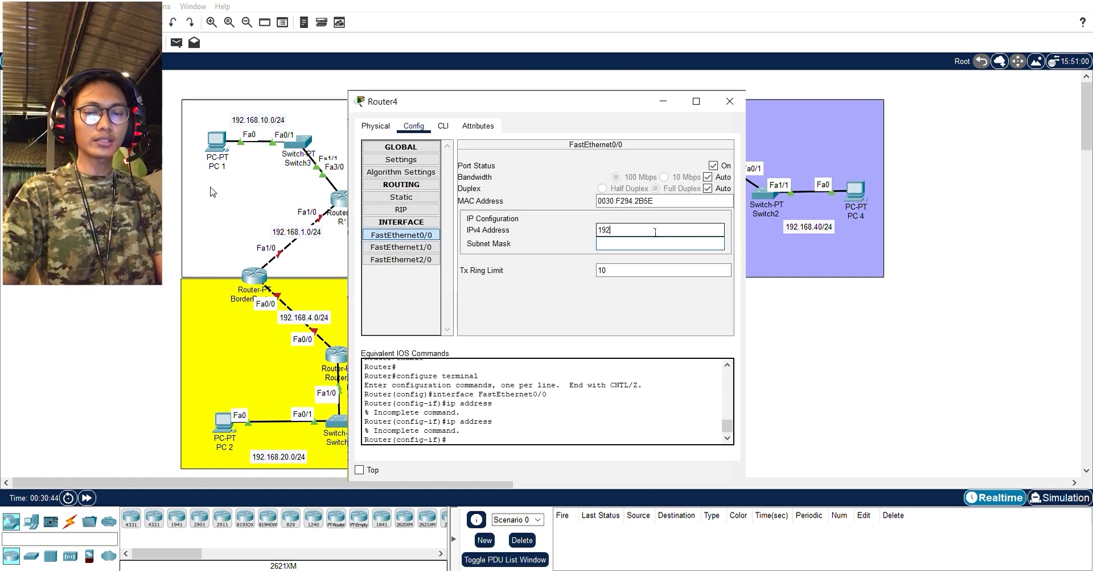
type(".168.4")
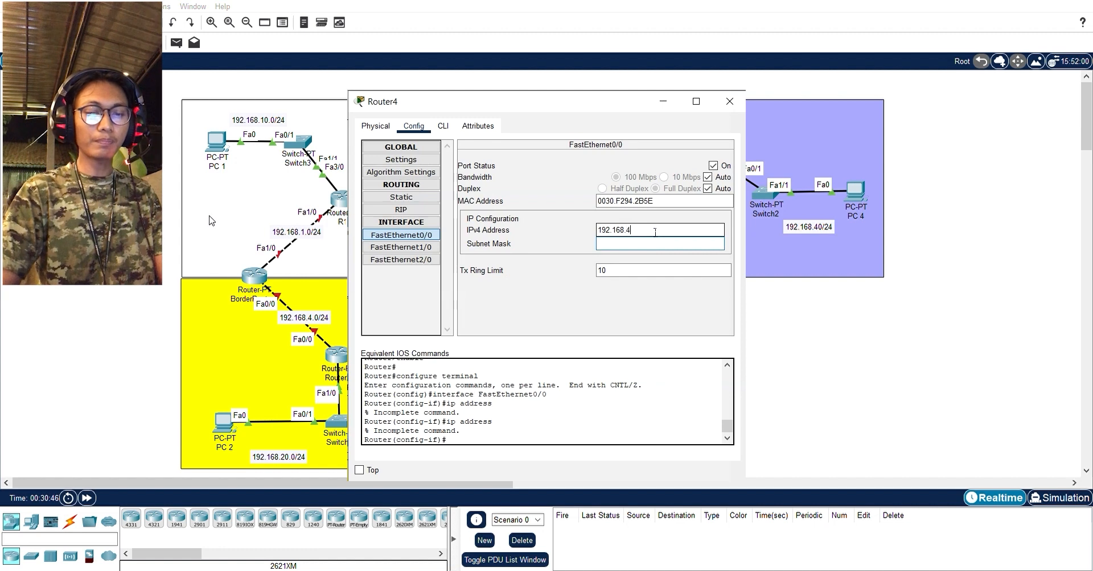
type("0.2")
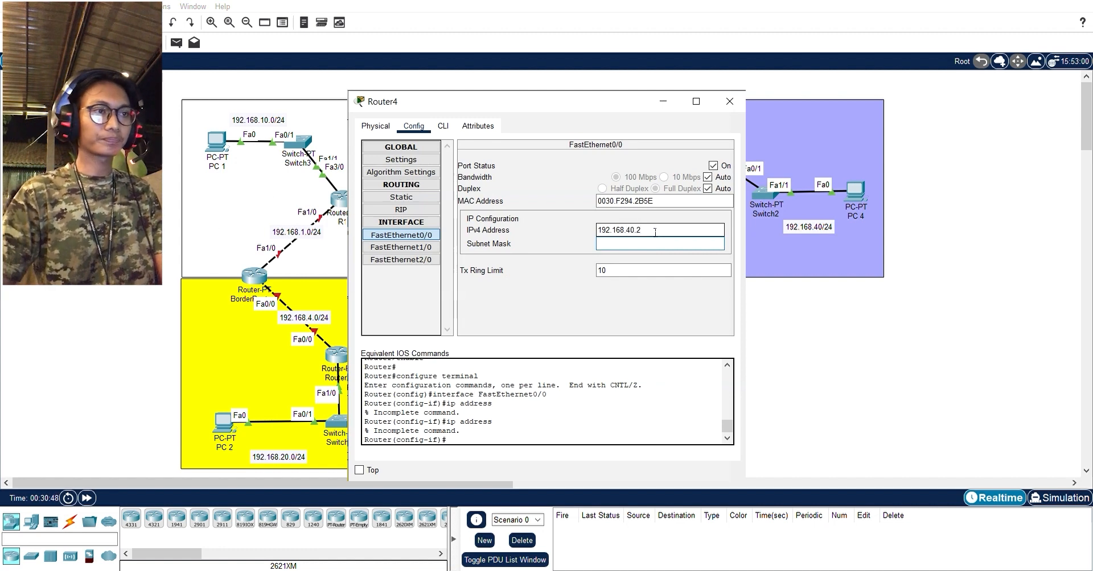
key("Tab")
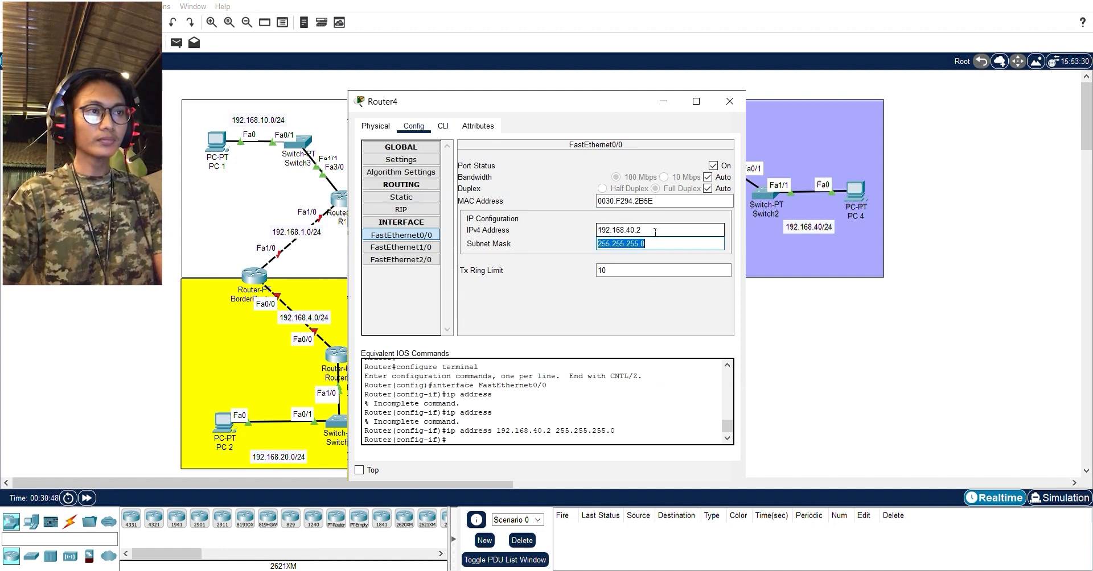
double_click(713, 166)
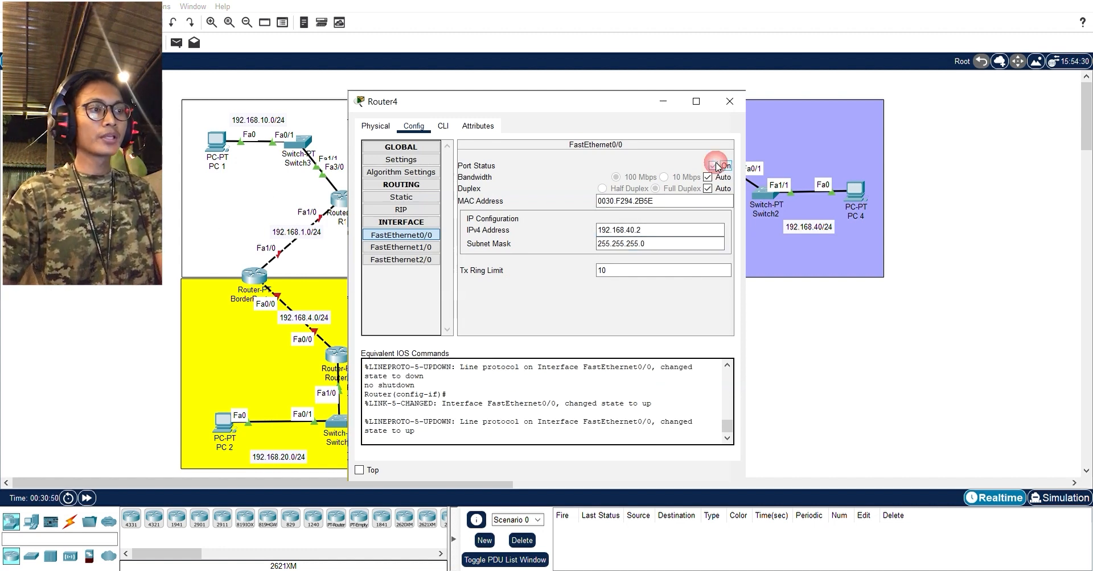
left_click(729, 101)
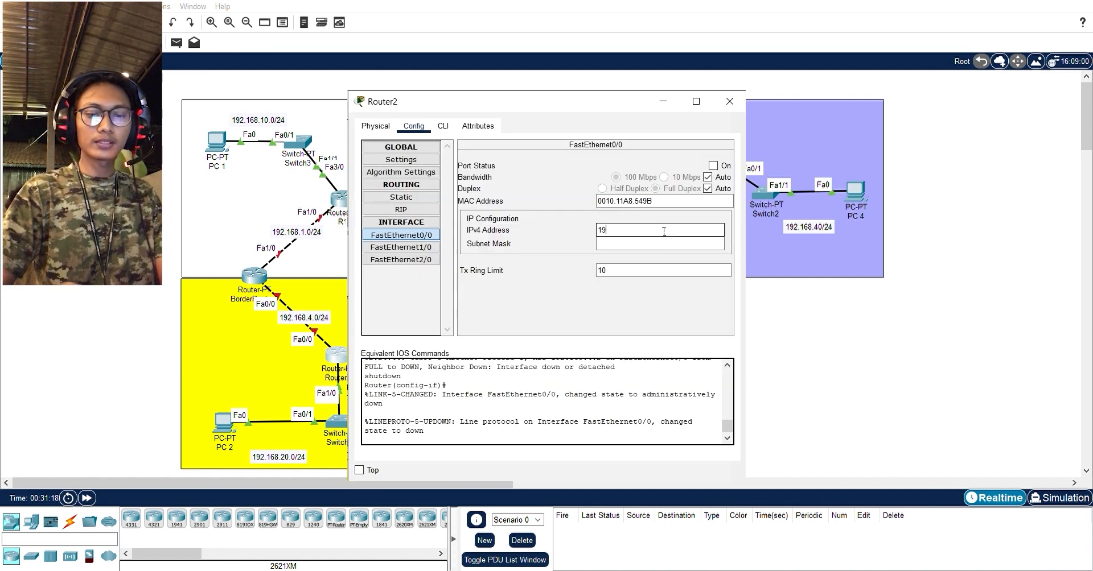
Set Router2's FastEthernet0/0 to 192.168.4.1 with mask 255.255.255.0, and turn the port on
type("2.168")
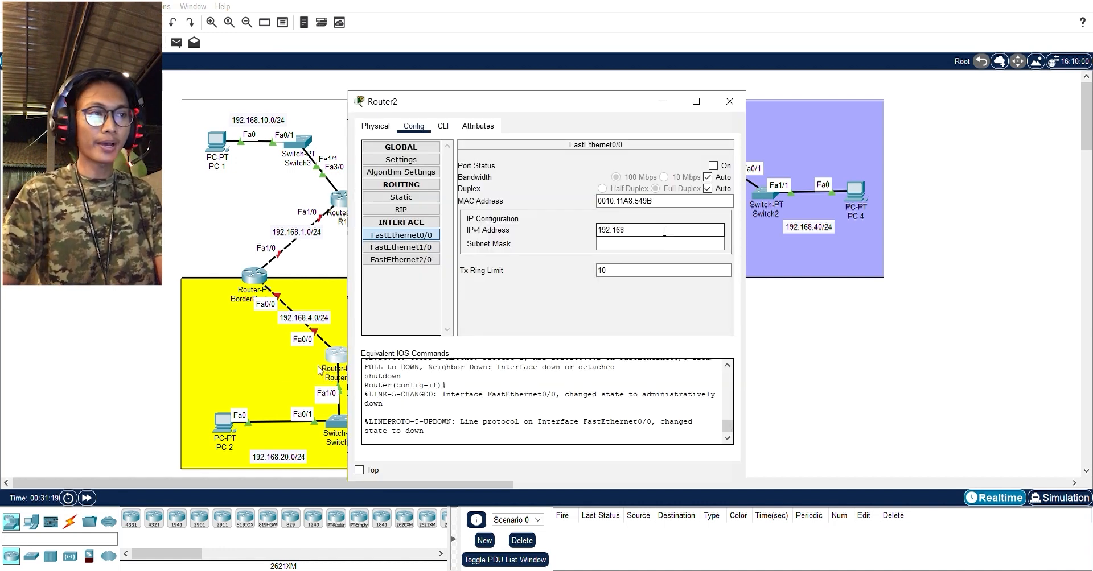
type(".4.1")
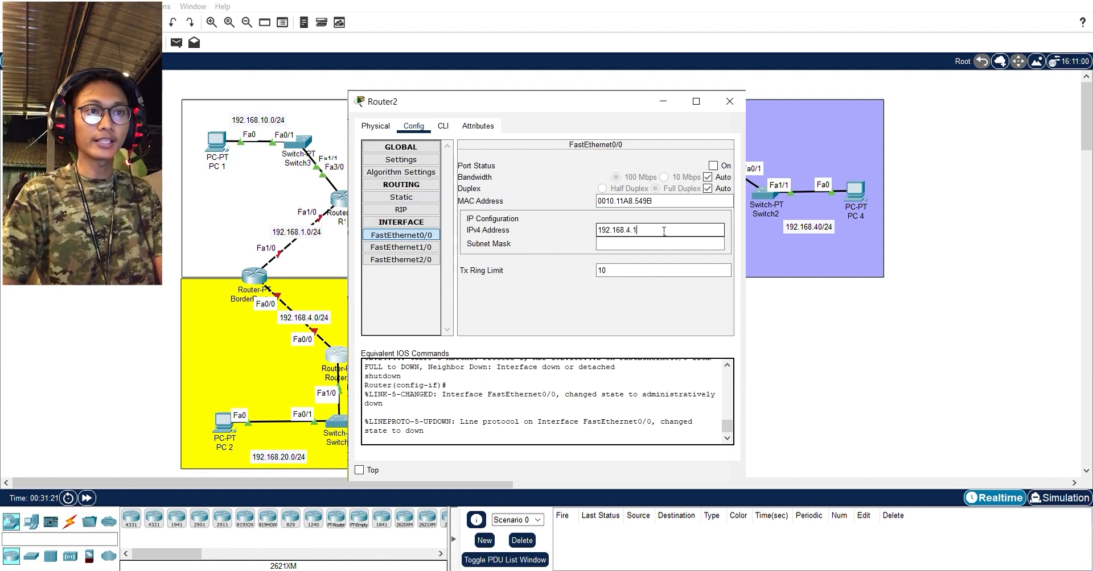
key("Tab")
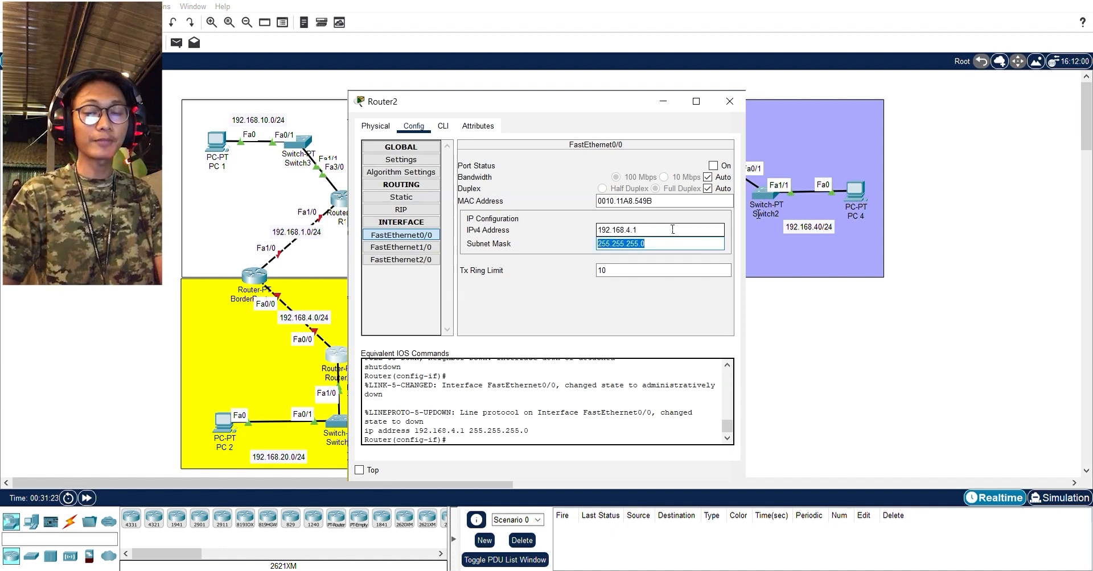
left_click(713, 166)
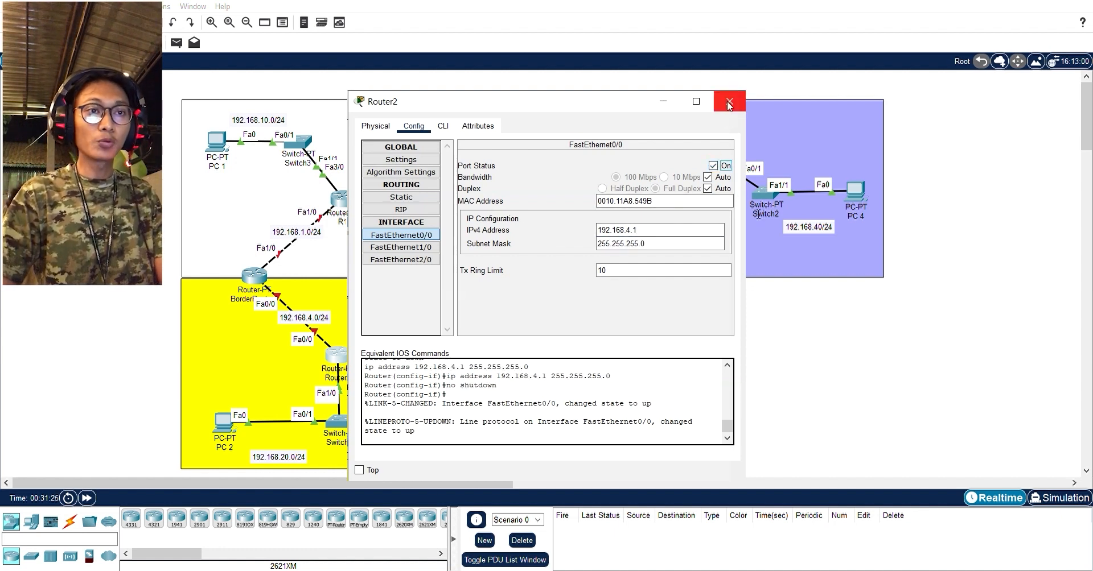
left_click(728, 102)
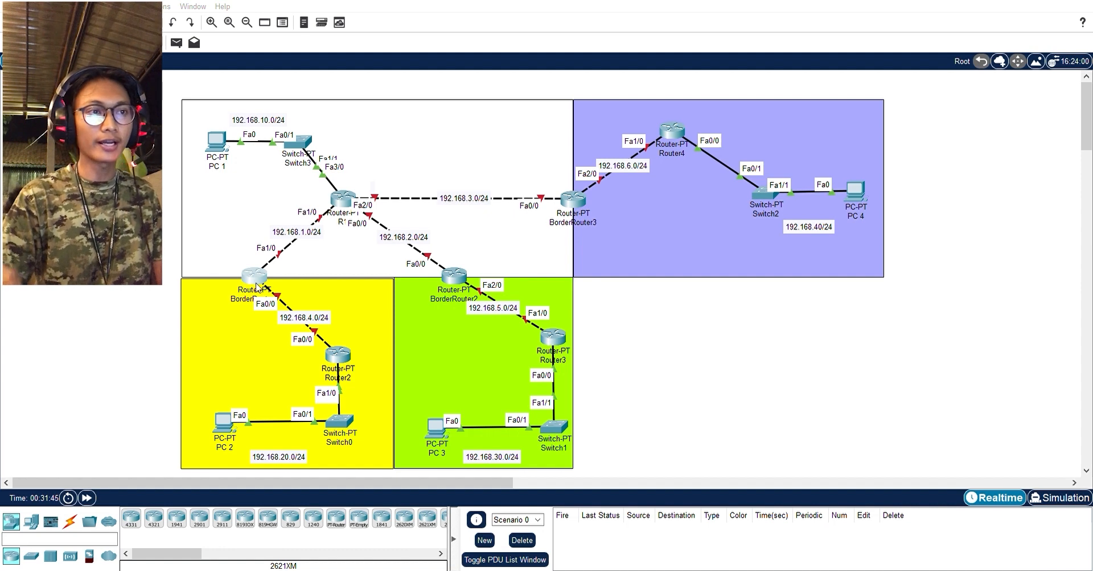
Set BorderRouter1's FastEthernet0/0 to 192.168.4.2 with mask 255.255.255.0, and turn the port on
left_click(343, 365)
left_click(622, 234)
type("192")
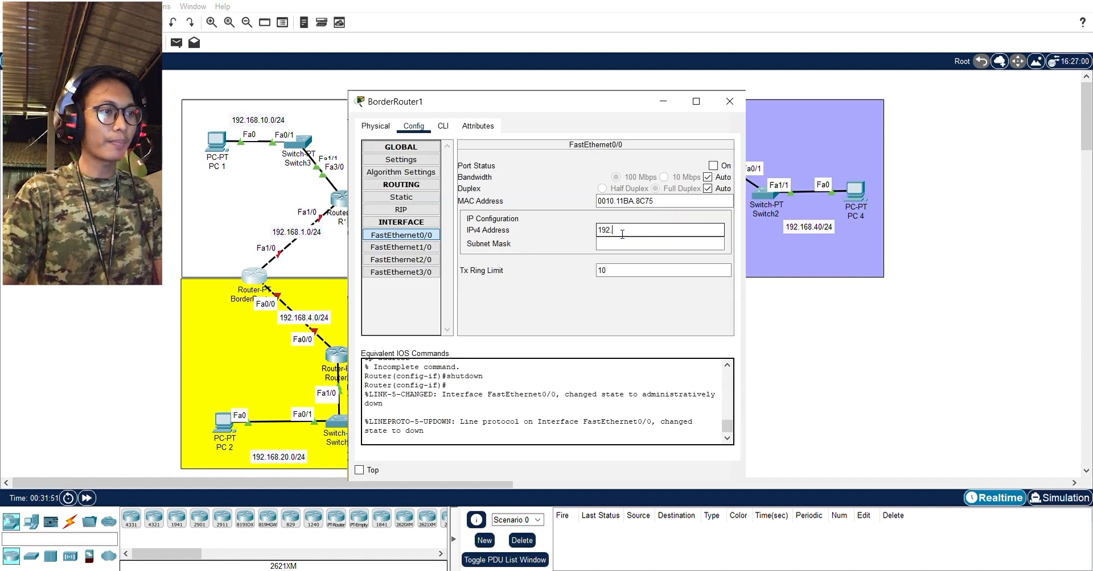
type(".168.4.")
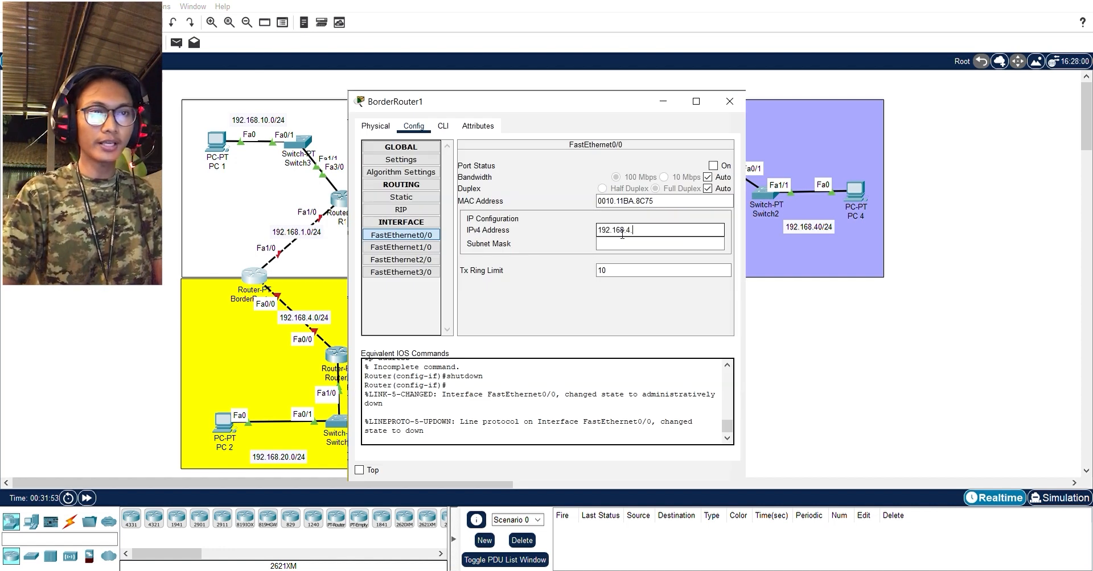
type("2")
key("Tab")
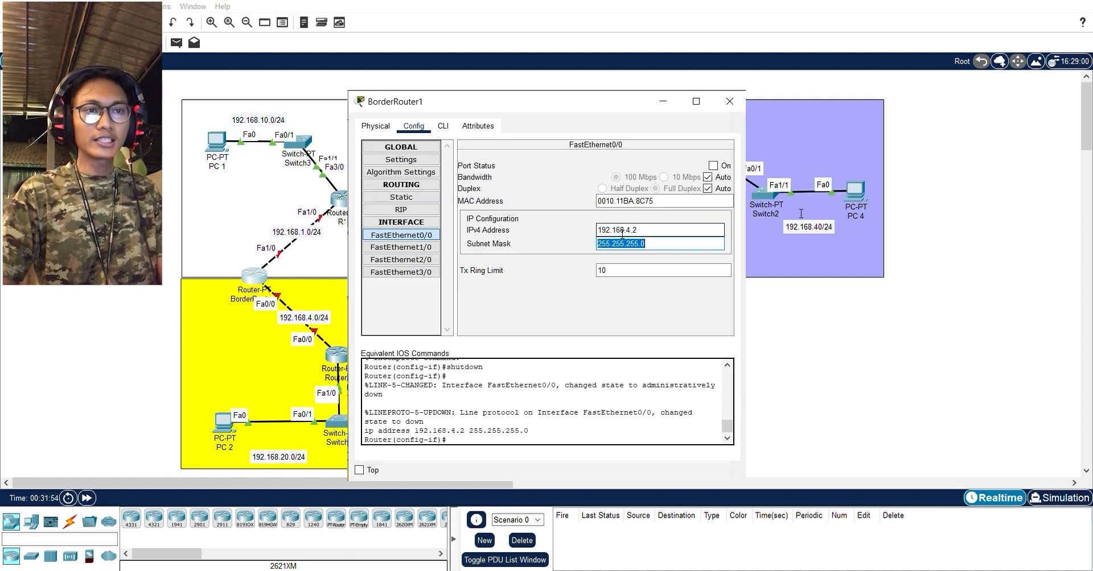
left_click(714, 166)
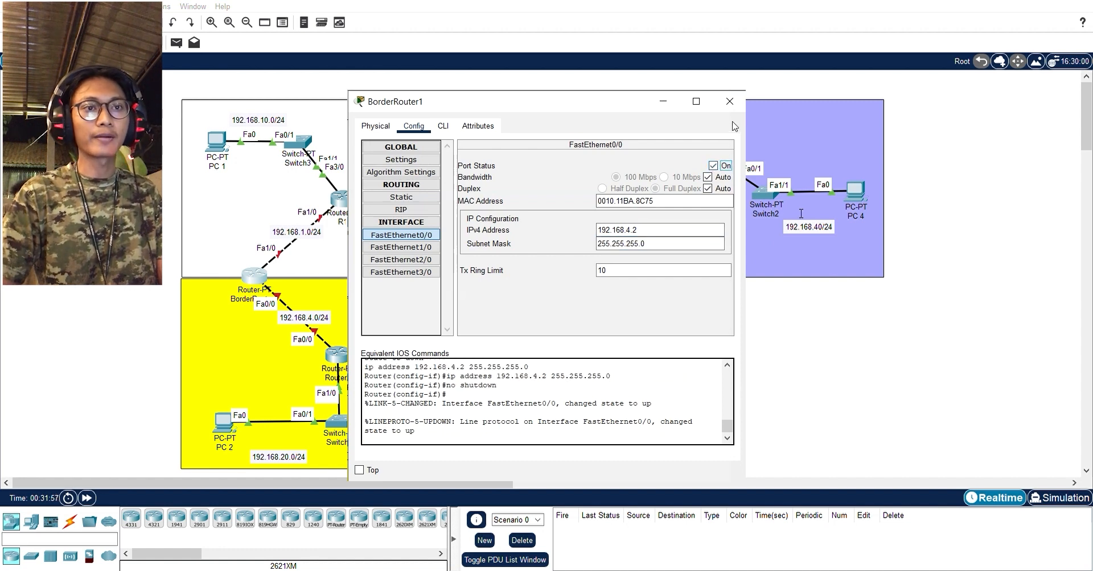
left_click(729, 101)
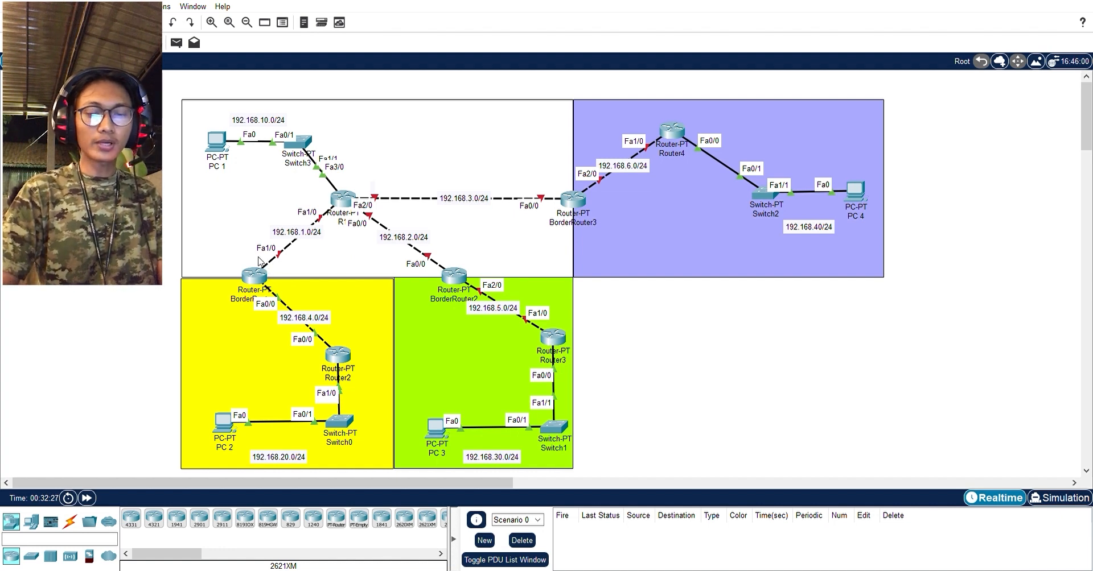
Set BorderRouter1's FastEthernet1/0 to 192.168.1.1 with mask 255.255.255.0, and turn the port on
left_click(260, 276)
type("192.168")
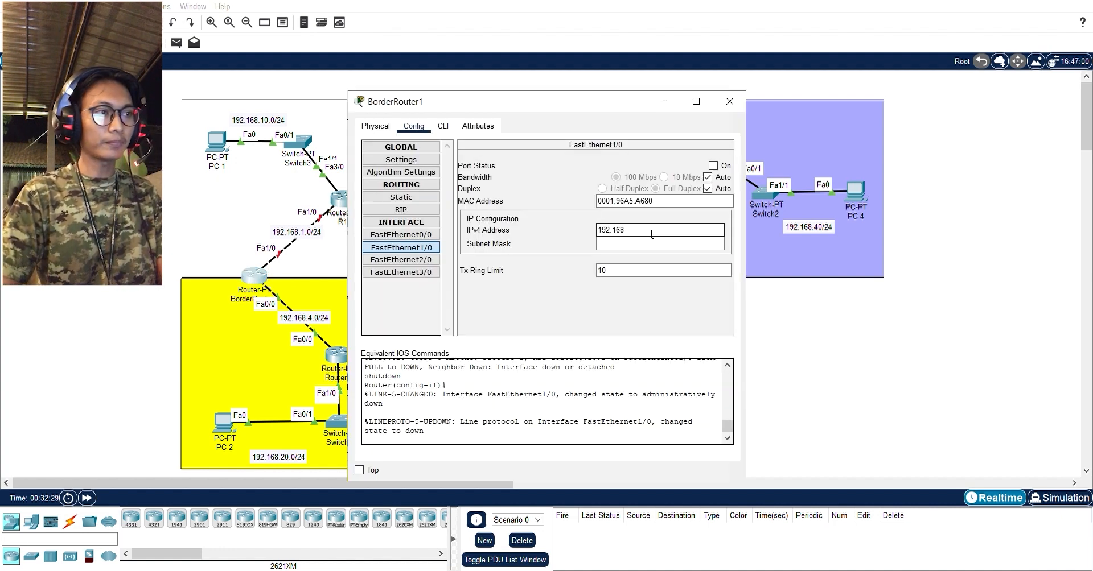
type(".1.1")
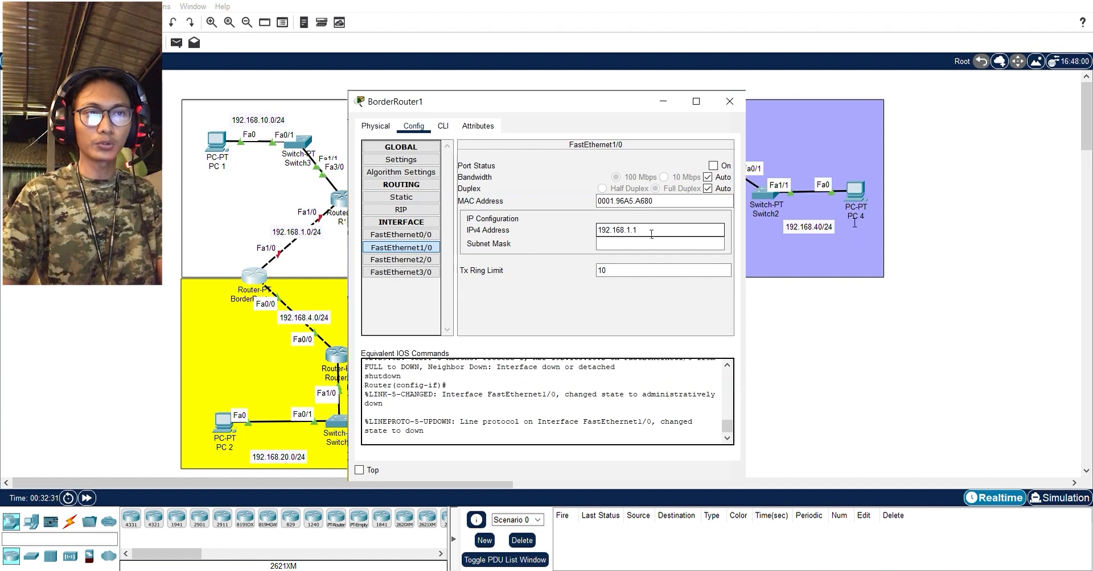
key("Tab")
left_click(712, 165)
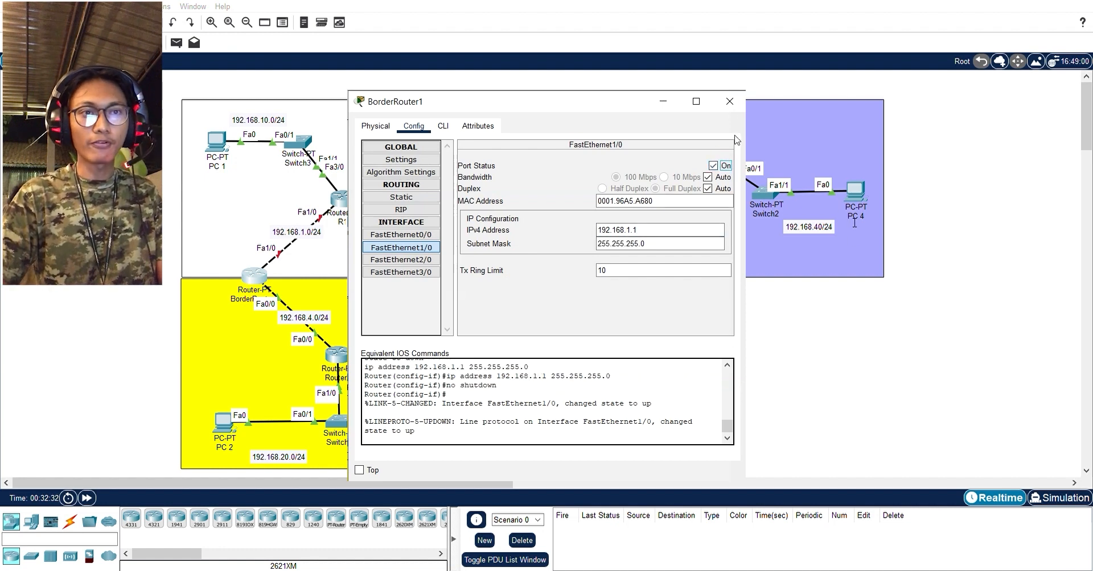
left_click(729, 101)
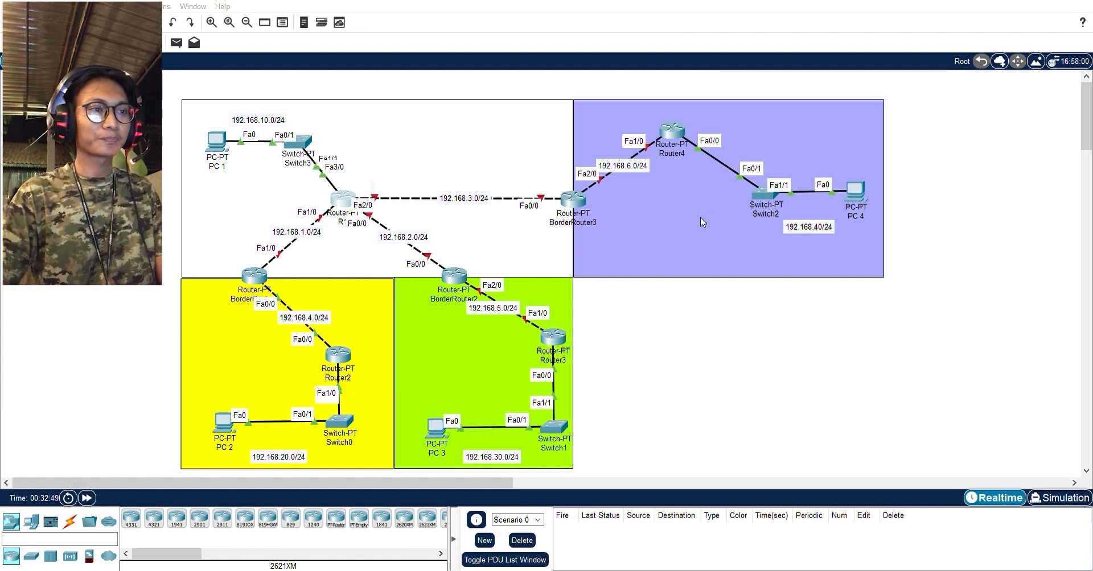
Set R1's FastEthernet1/0 to 192.168.1.2 with mask 255.255.255.0, and turn the port on
key("alt+Tab")
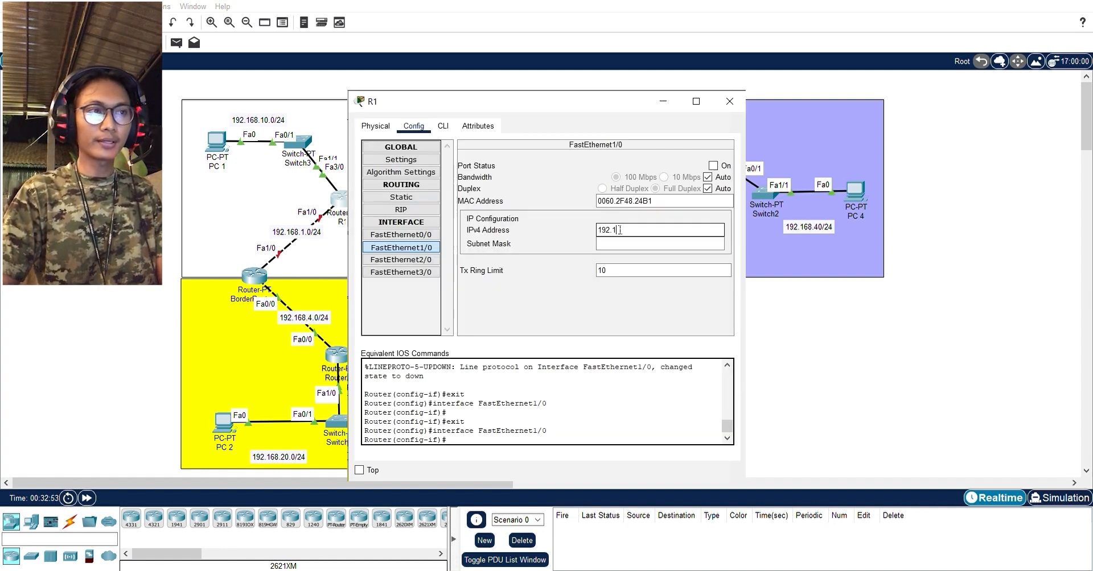
type("192.168.1.2")
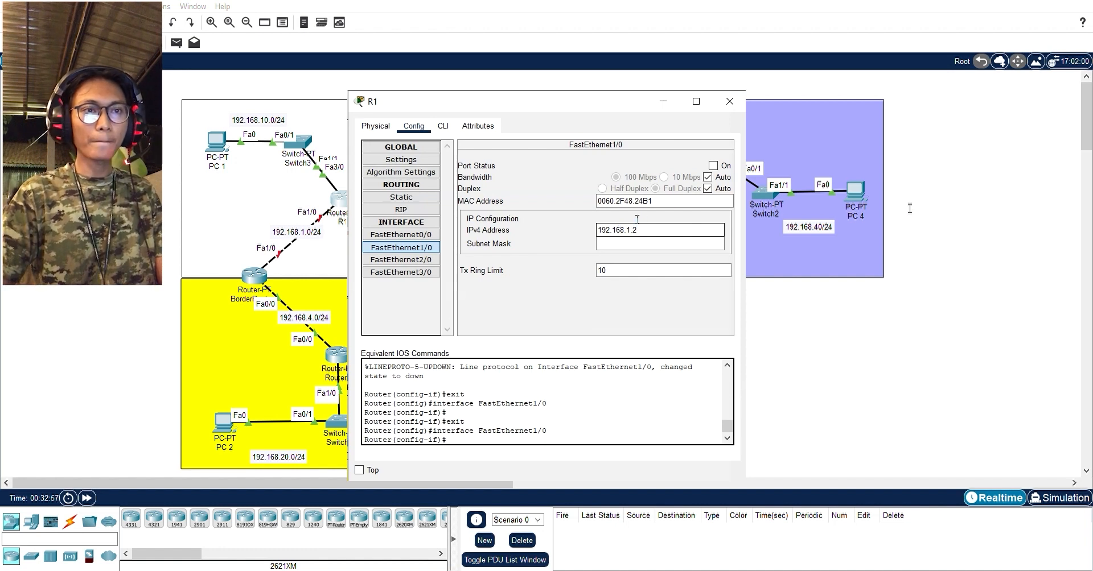
key("Tab")
left_click(724, 166)
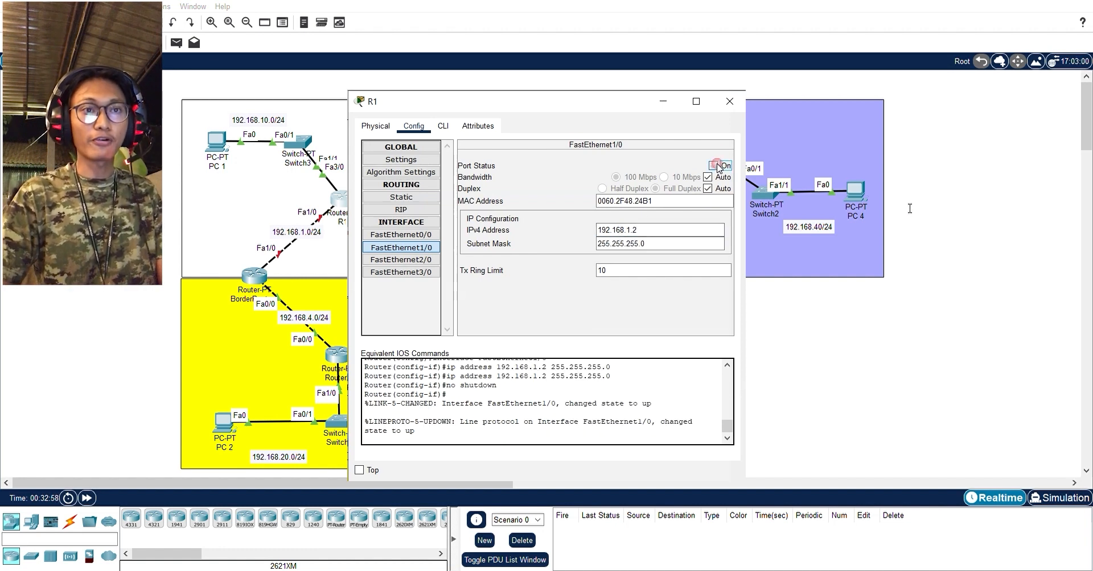
Set Router3's FastEthernet1/0 to 192.168.5.1 with mask 255.255.255.0, and turn the port on
left_click(729, 100)
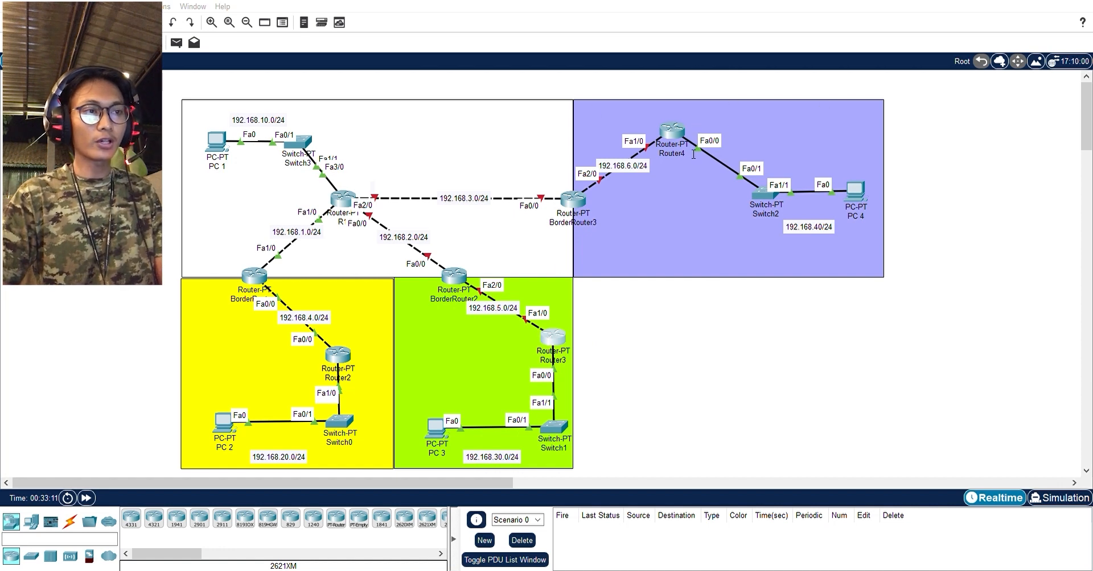
key("alt+Tab")
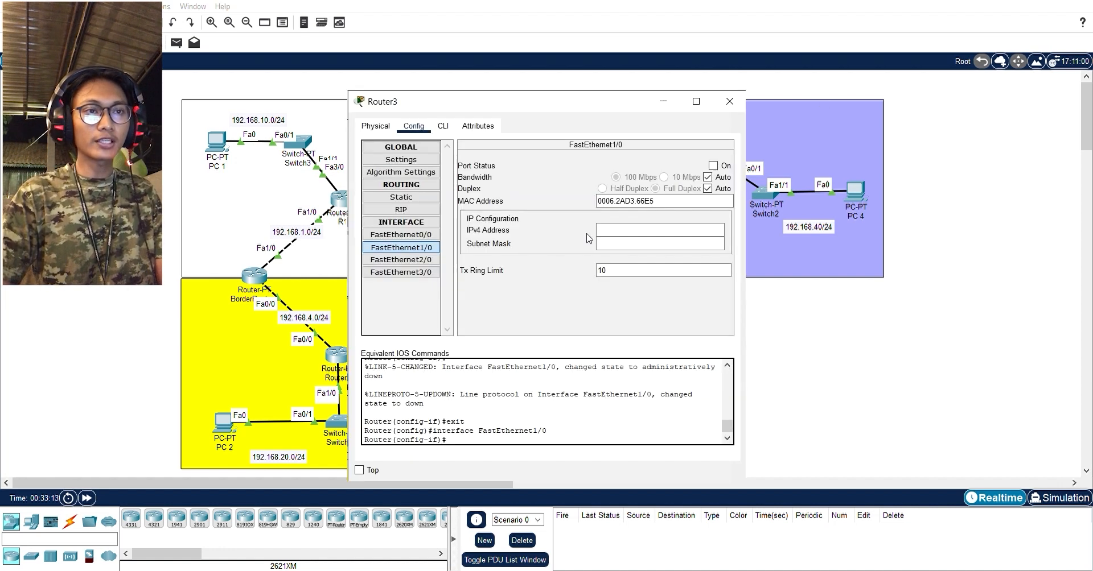
left_click(604, 231)
type("192")
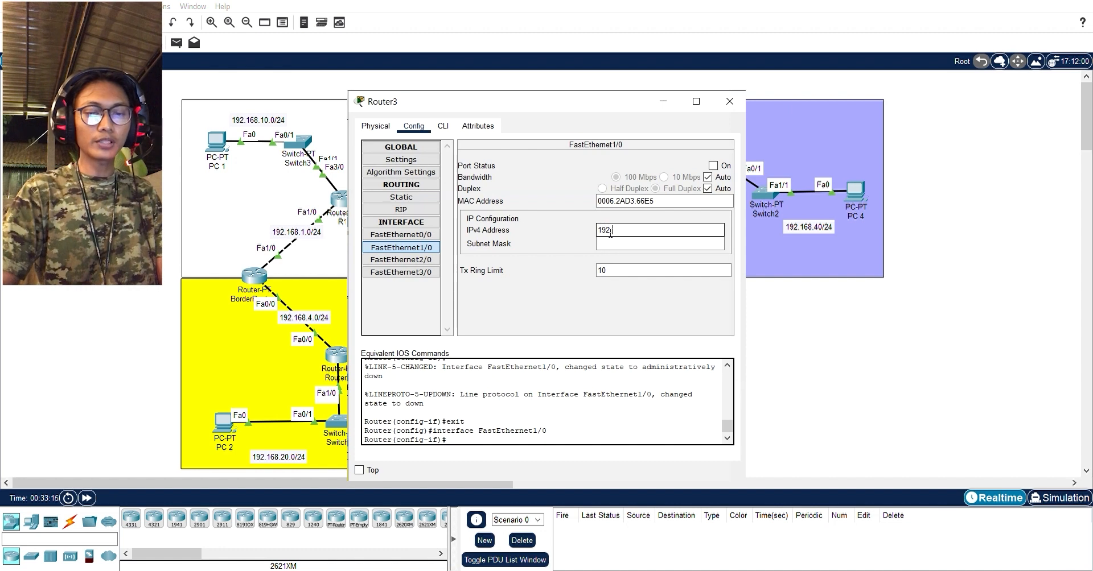
type(".168.5.1")
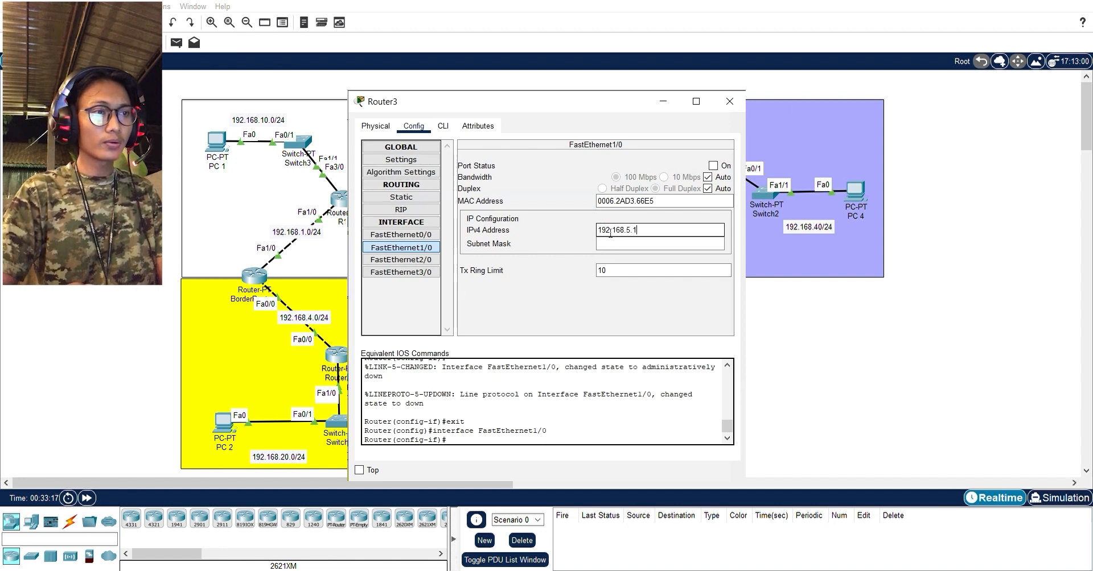
key("Tab")
left_click(712, 166)
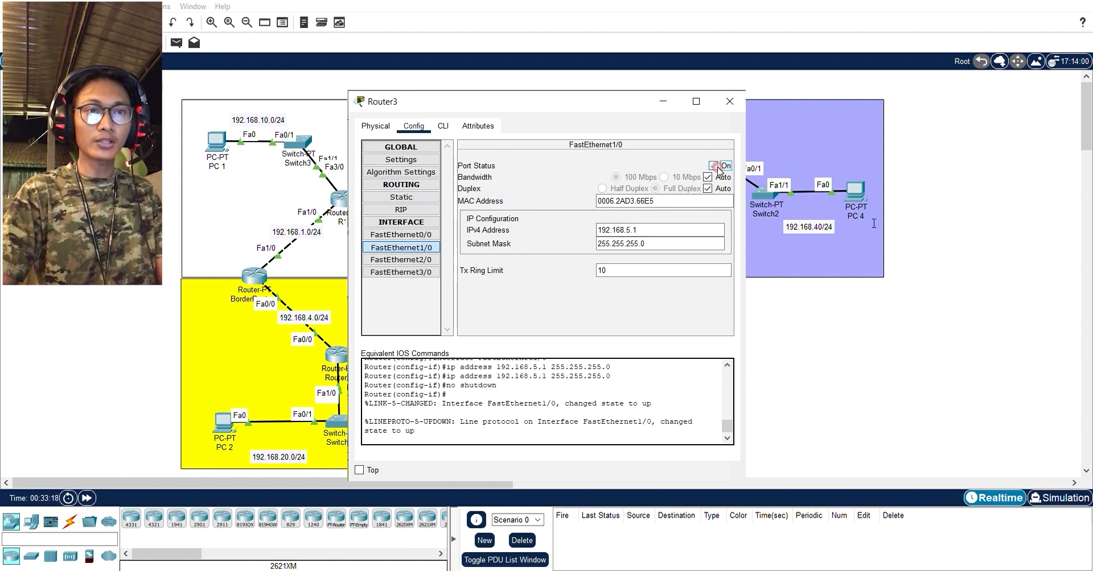
left_click(731, 101)
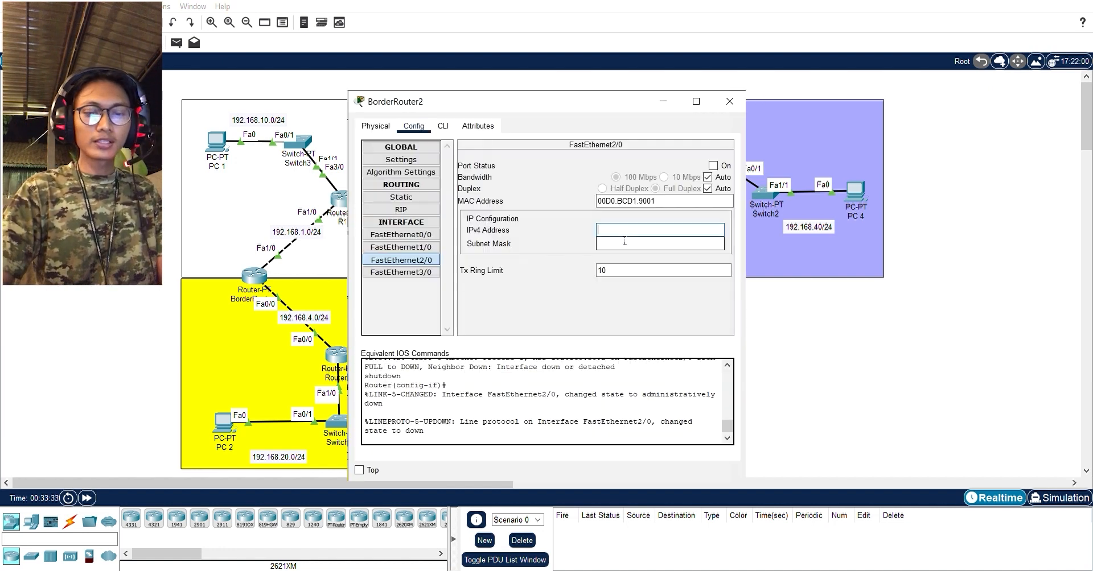
Set BorderRouter2's FastEthernet2/0 to 192.168.5.2 with mask 255.255.255.0, and turn the port on
left_click(624, 230)
type("192.168")
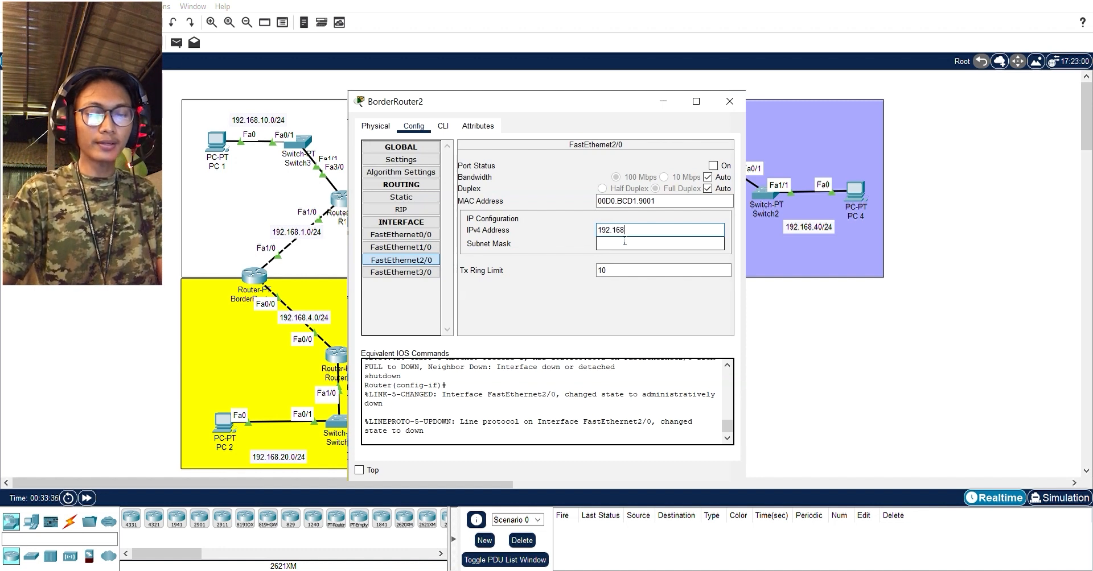
type(".5.2")
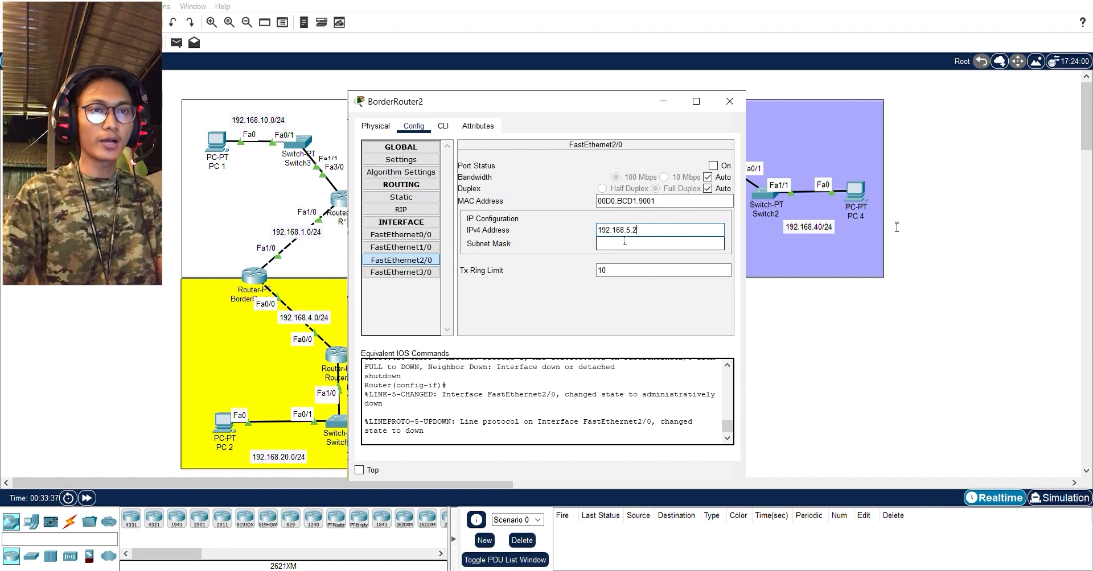
key("Tab")
left_click(712, 165)
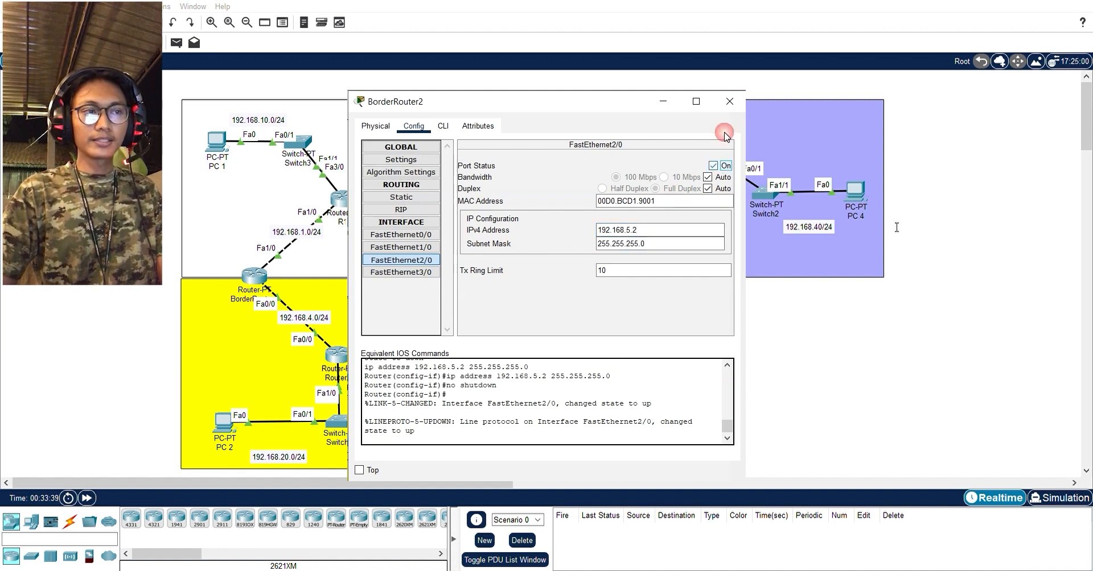
left_click(729, 101)
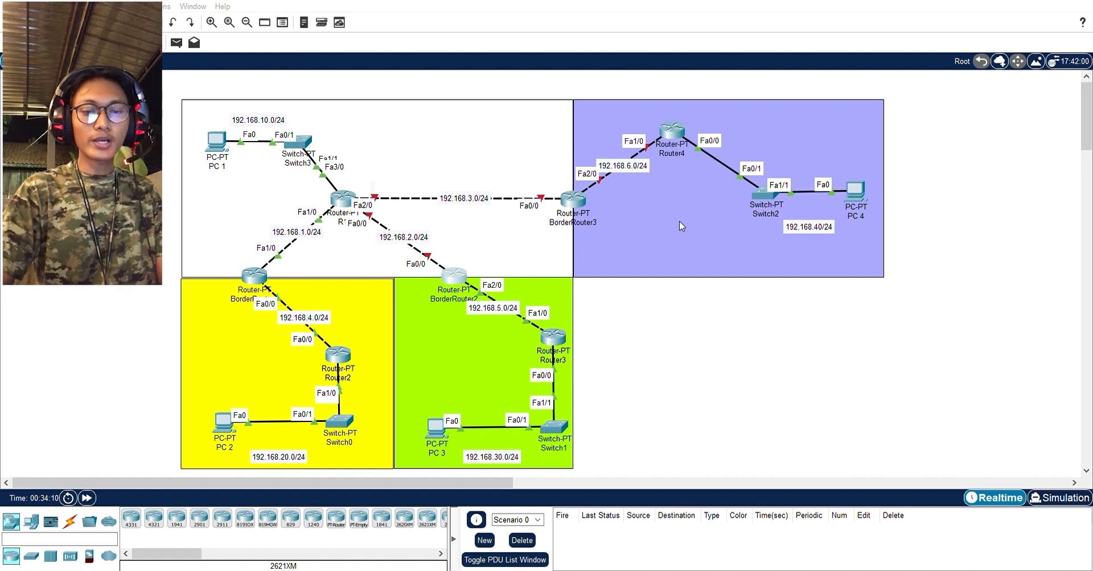
Set BorderRouter2's FastEthernet0/0 to 192.168.2.1 with mask 255.255.255.0, and turn the port on
key("alt+Tab")
left_click(631, 224)
type("192.1")
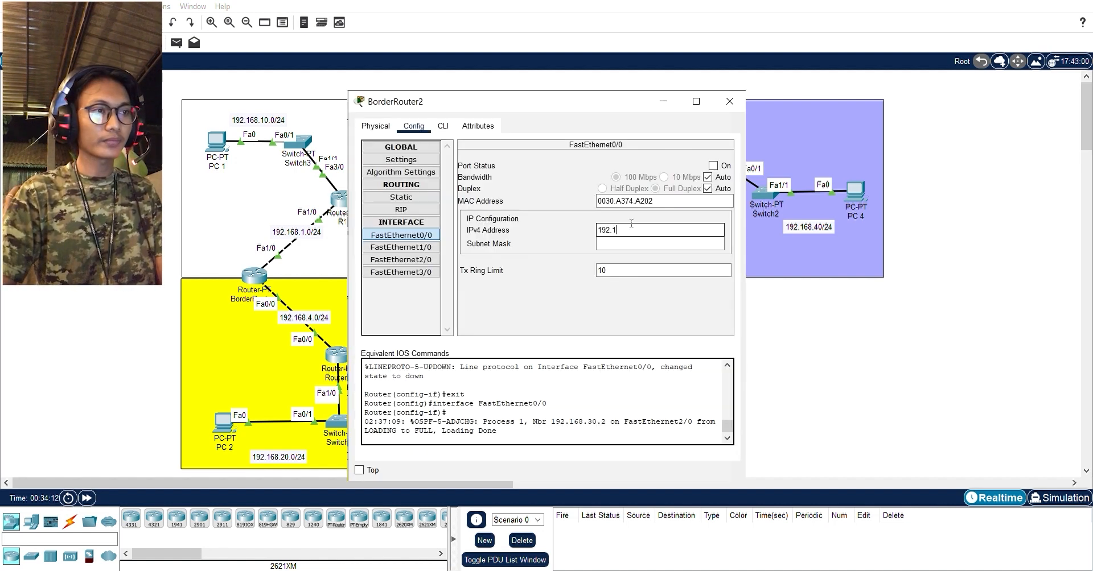
type("68.2.1")
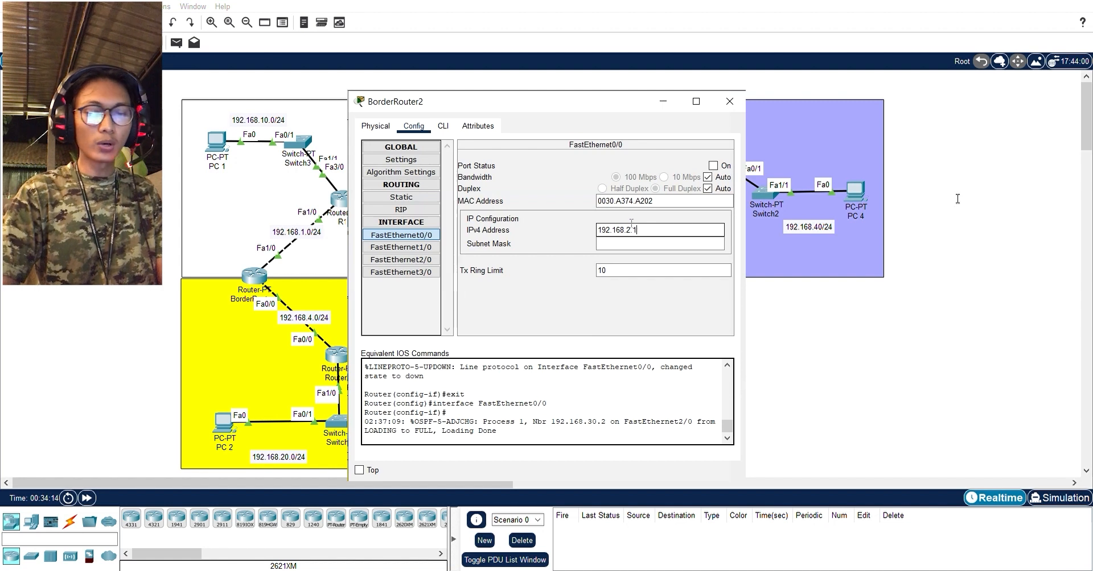
left_click(643, 244)
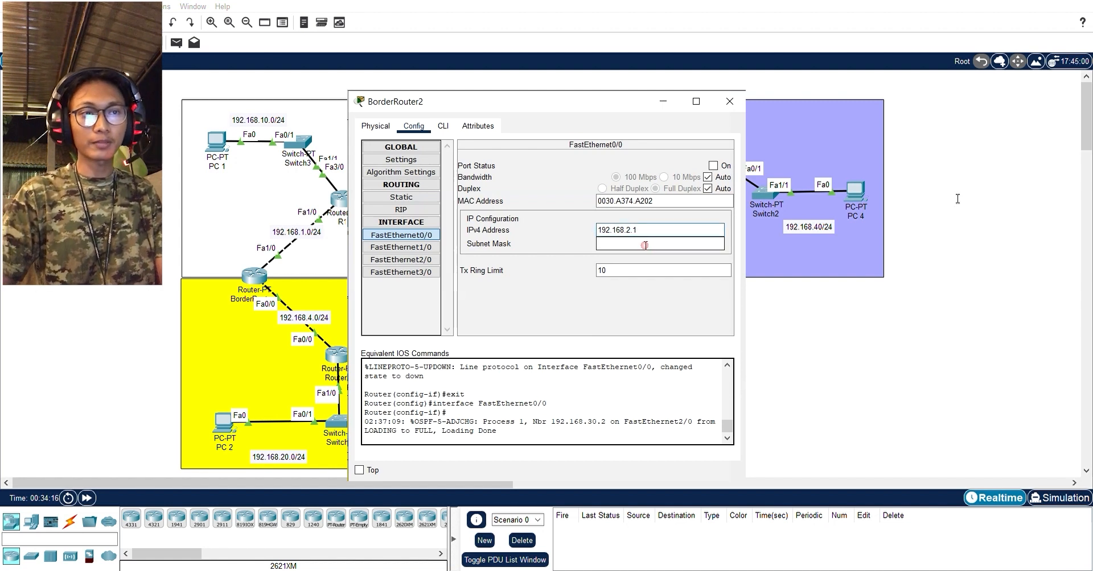
left_click(718, 165)
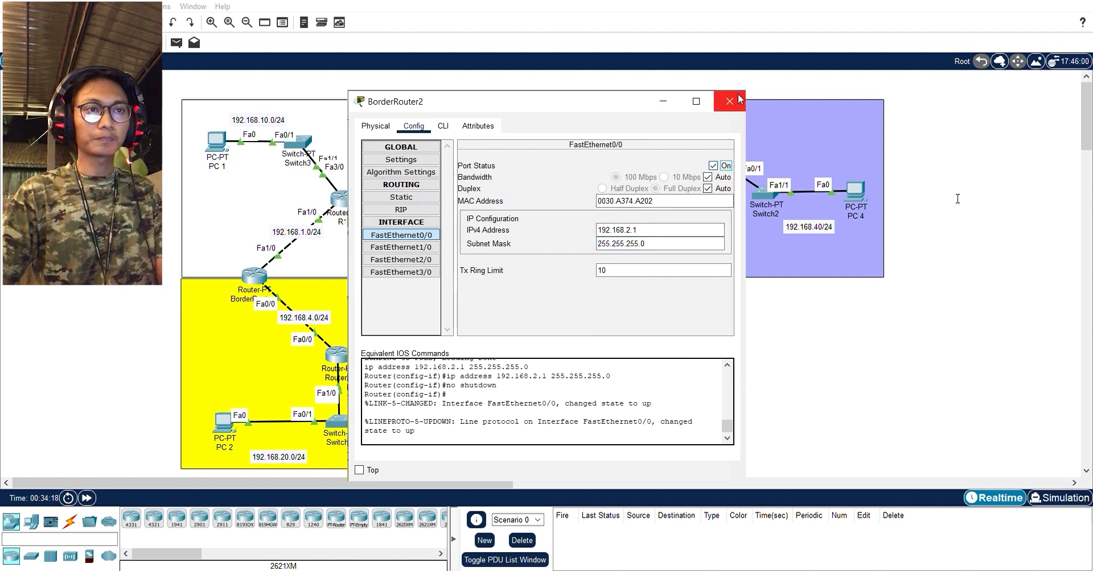
left_click(729, 101)
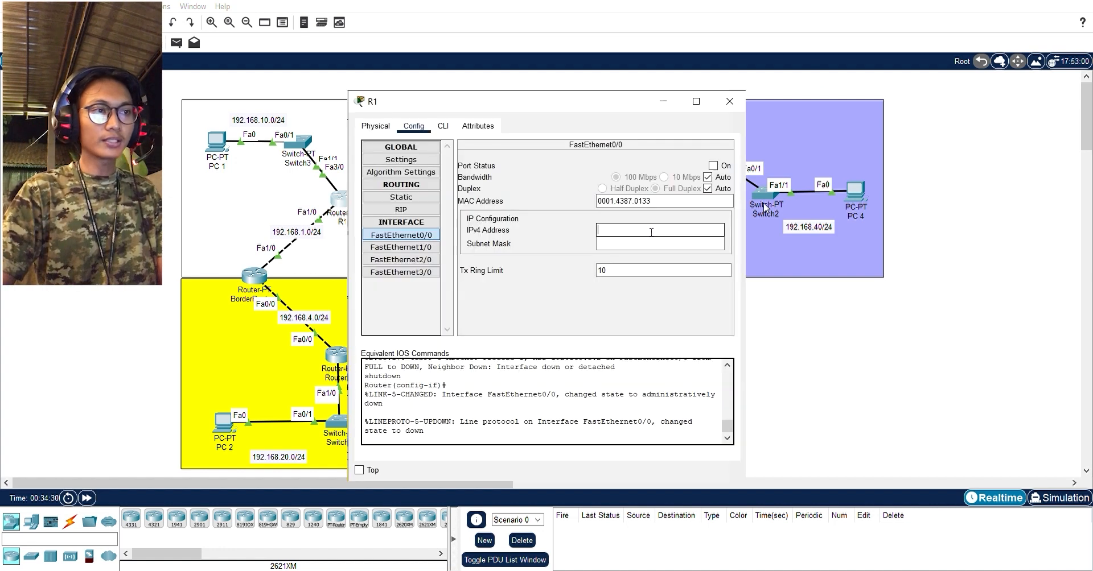
Set R1's FastEthernet0/0 to 192.168.2.2 with mask 255.255.255.0, and turn the port on
type(".168")
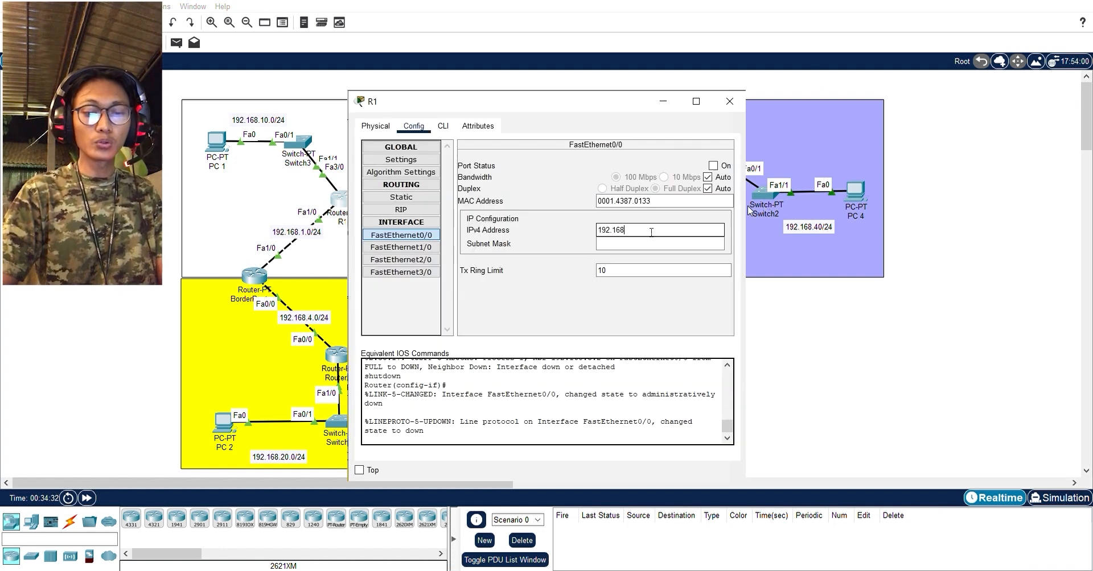
type(".2.2")
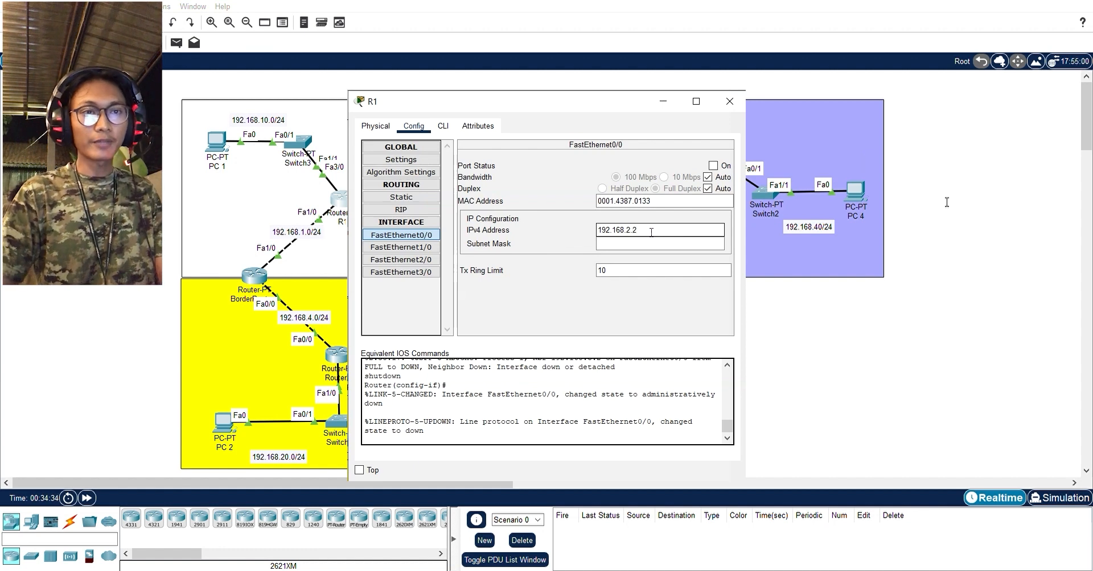
key("Tab")
left_click(713, 165)
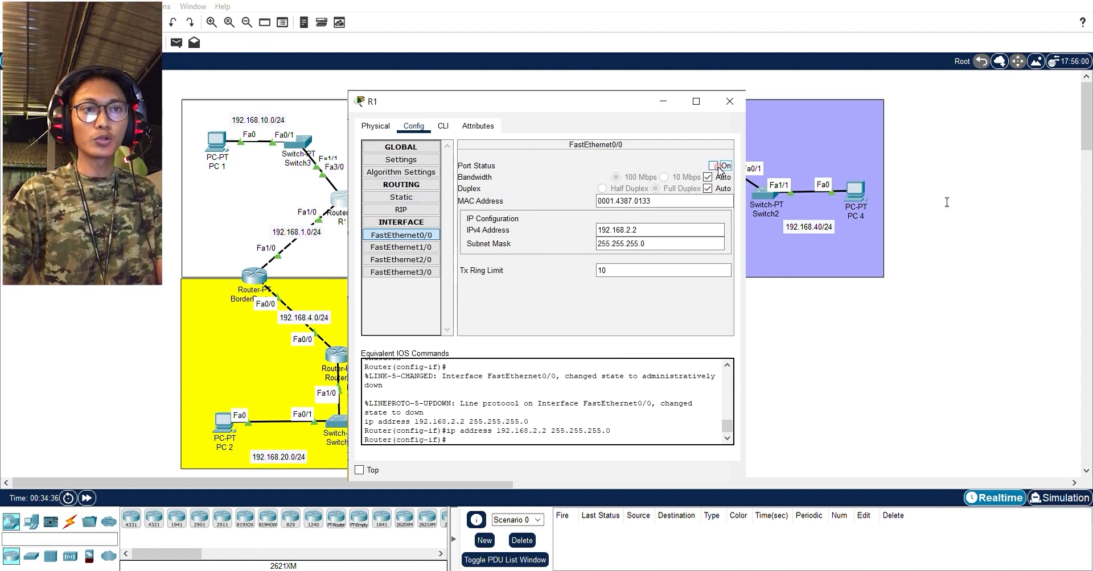
left_click(729, 101)
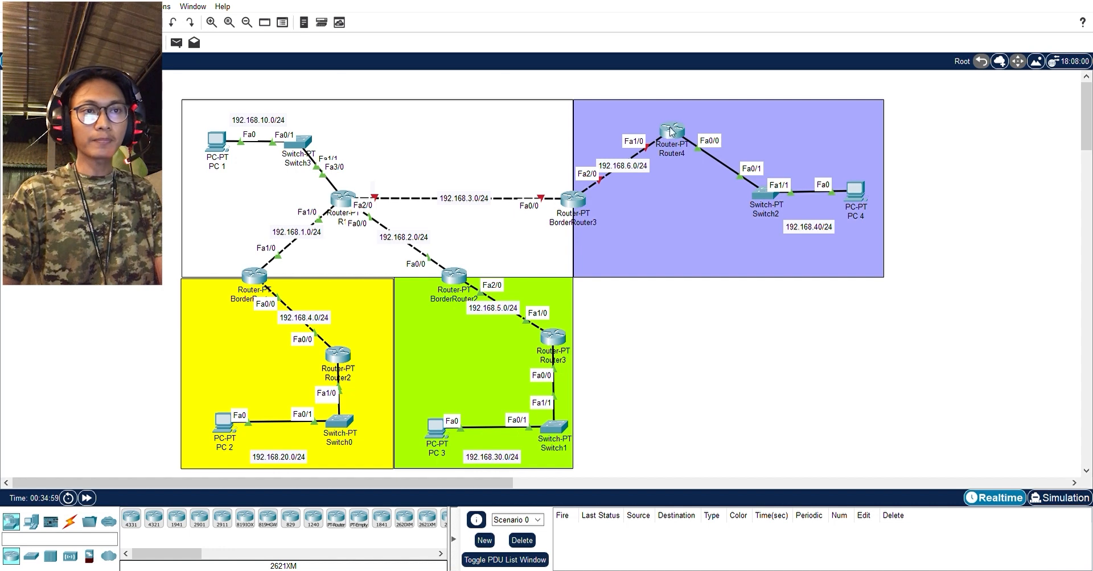
Nudge the 192.168.6.0/24 label slightly upward, and enable Router4's FastEthernet1/0 with address 192.168.6.1 and mask 255.255.255.0
left_click_drag(621, 171, 620, 167)
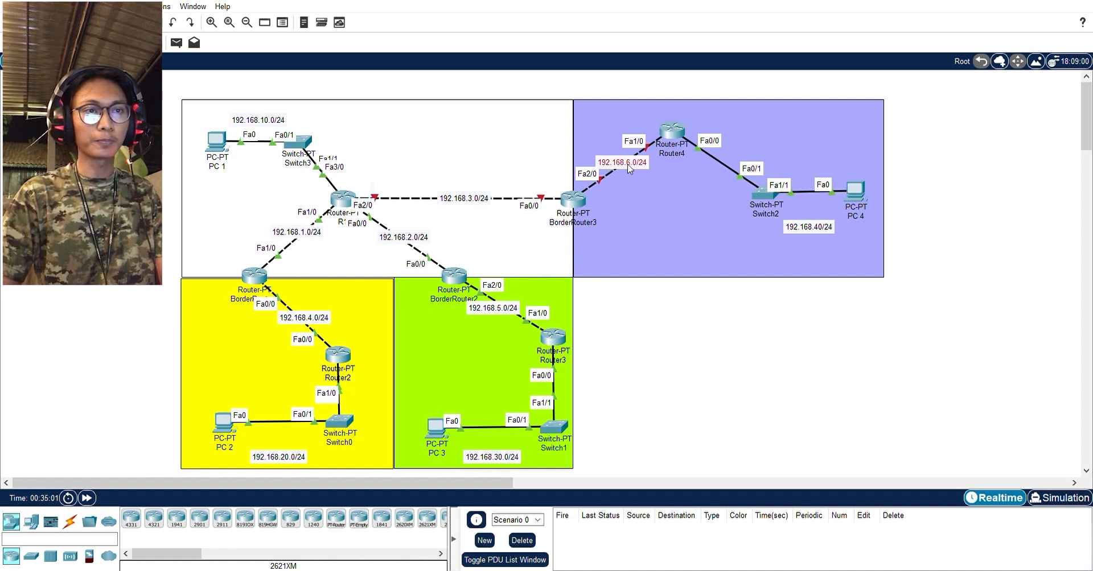
left_click(671, 130)
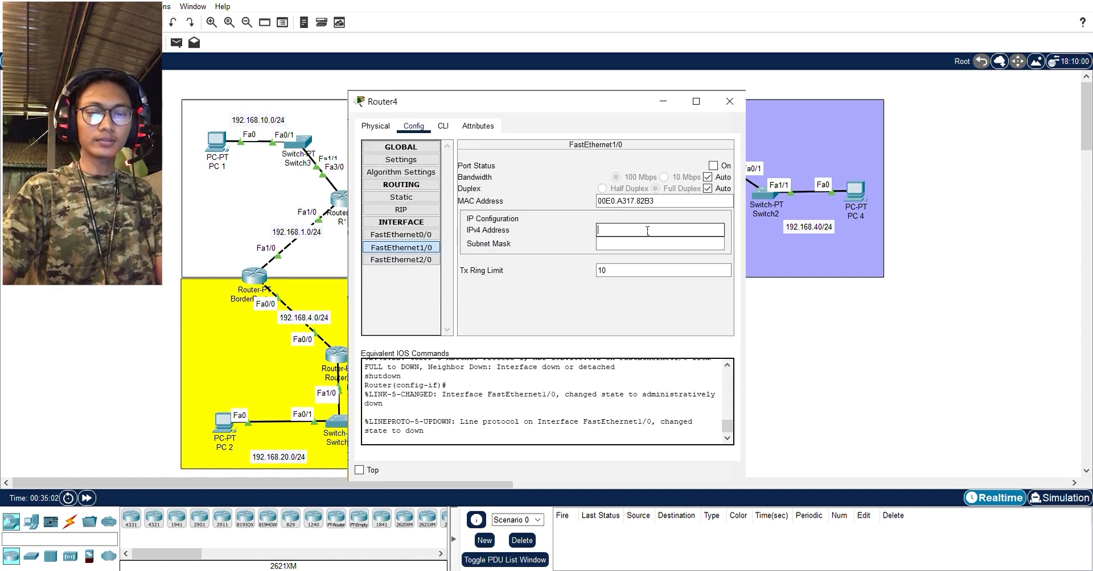
left_click(647, 230)
type("192.168")
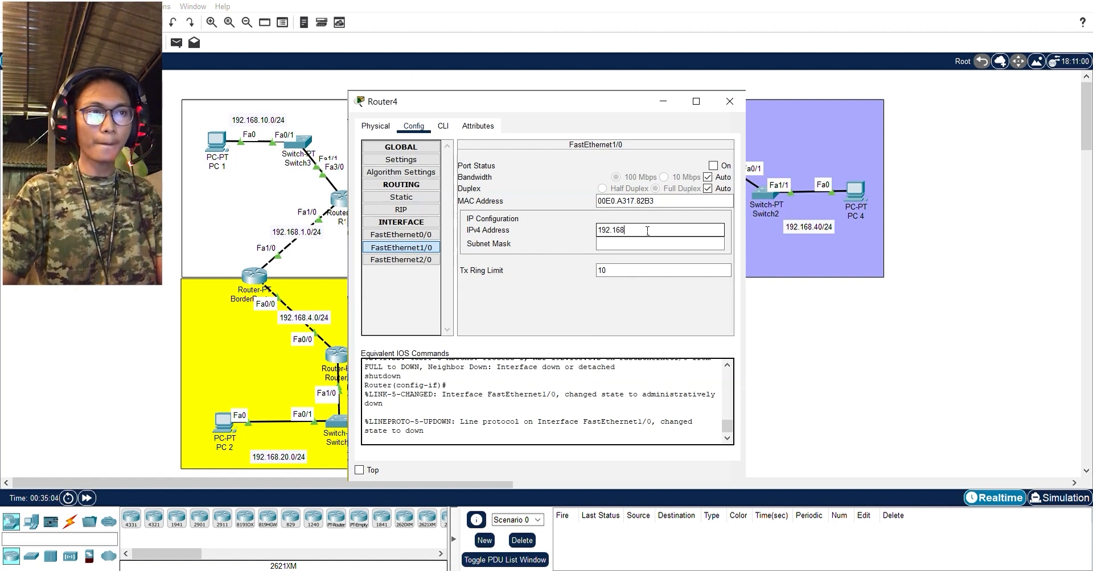
type(".6.1")
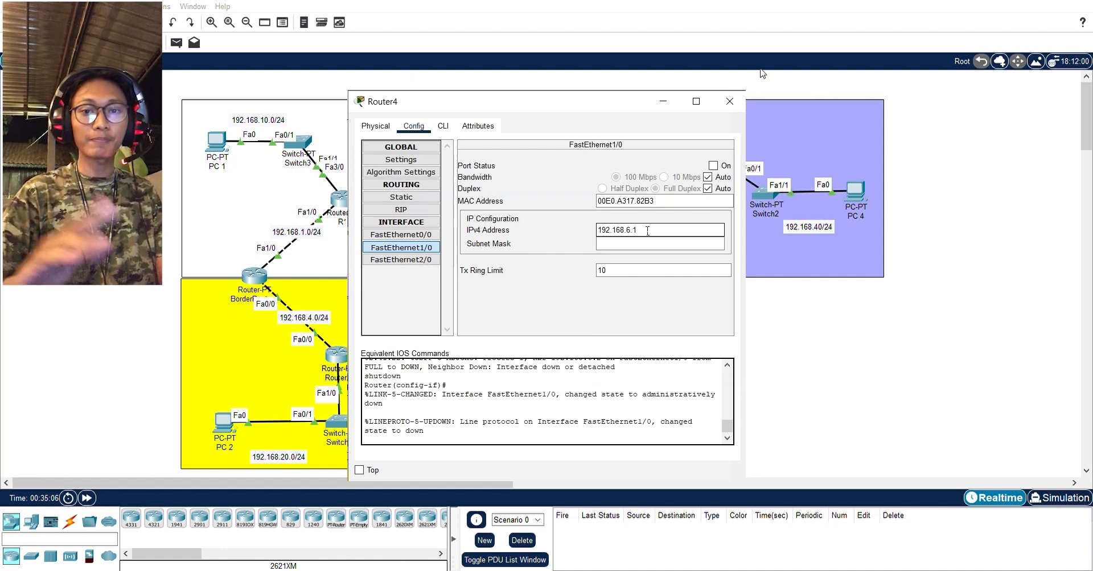
key("Tab")
left_click(713, 166)
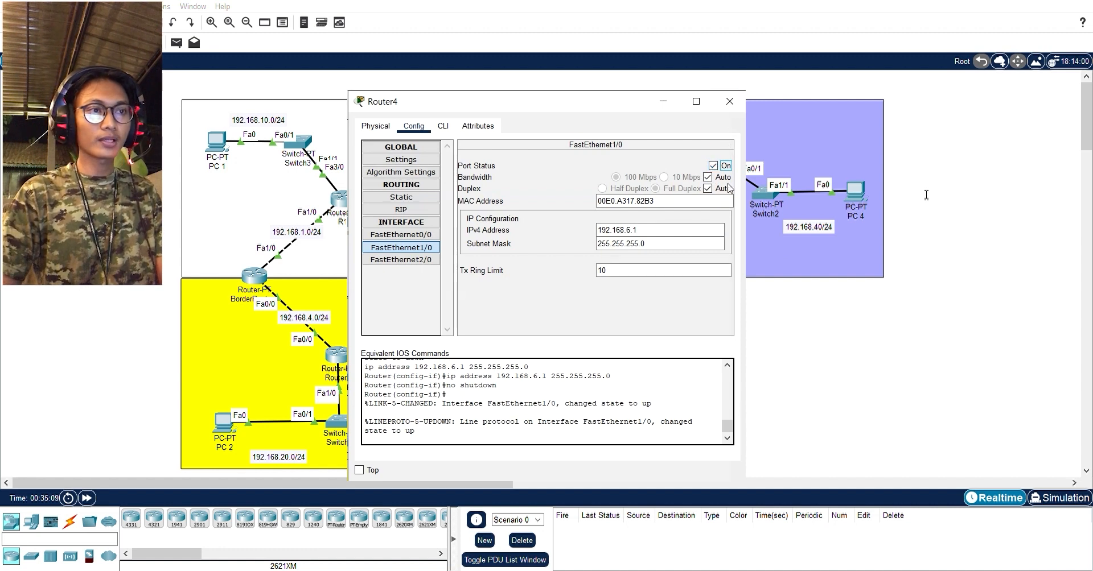
left_click(730, 103)
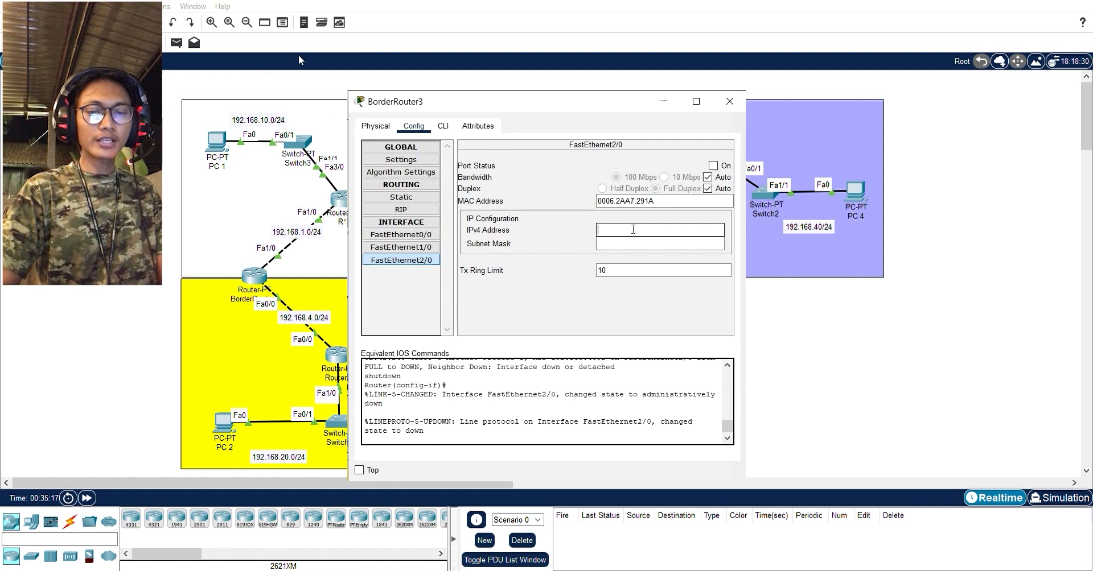
Set BorderRouter3's FastEthernet2/0 to 192.168.6.2 with mask 255.255.255.0, and turn the port on
left_click(633, 230)
type("192")
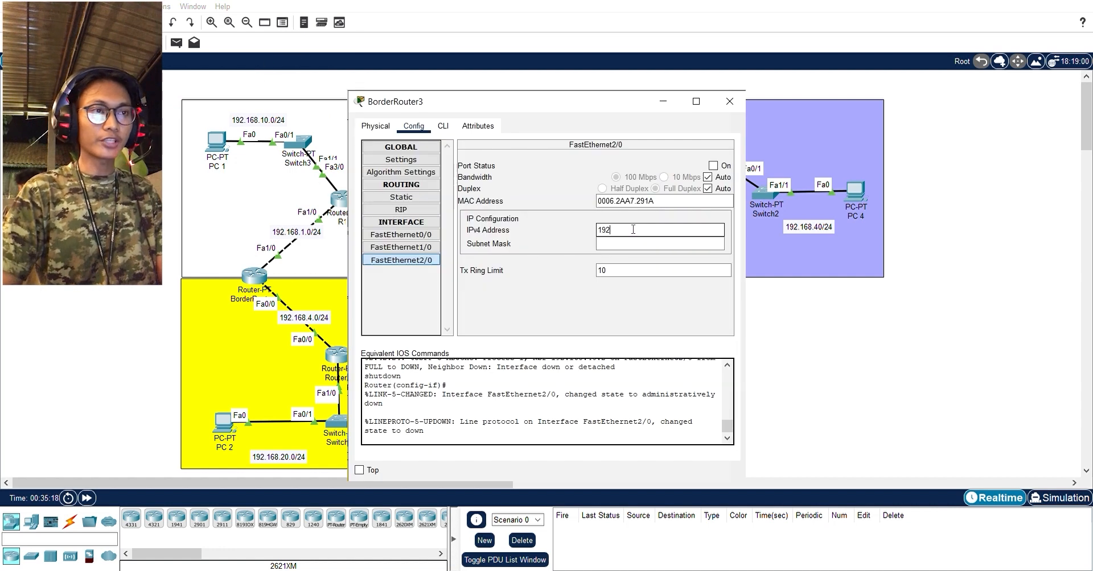
type(".168.6.2")
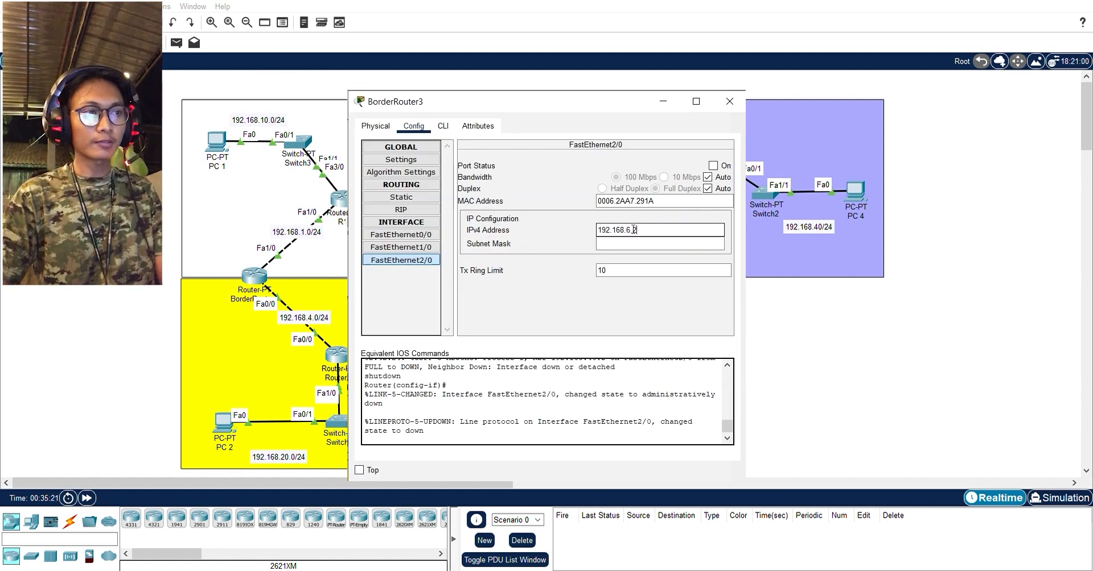
key("Tab")
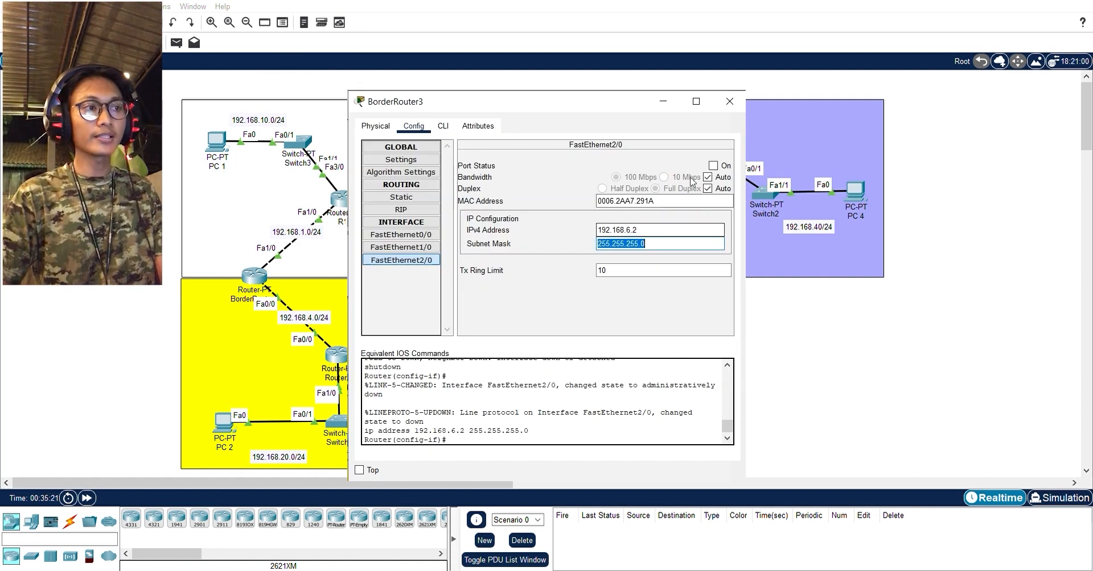
left_click(713, 167)
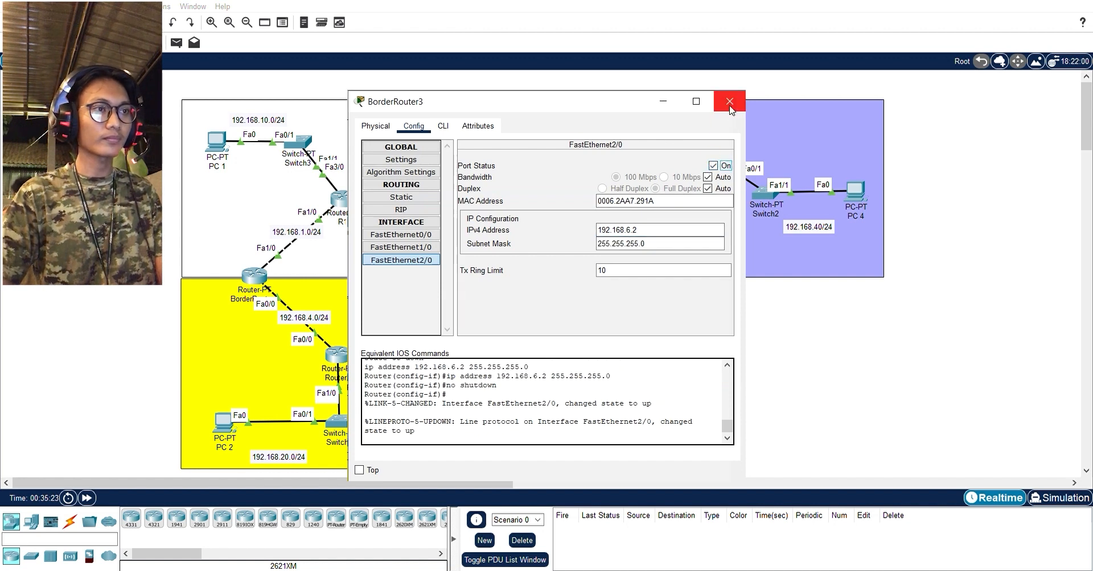
left_click(729, 102)
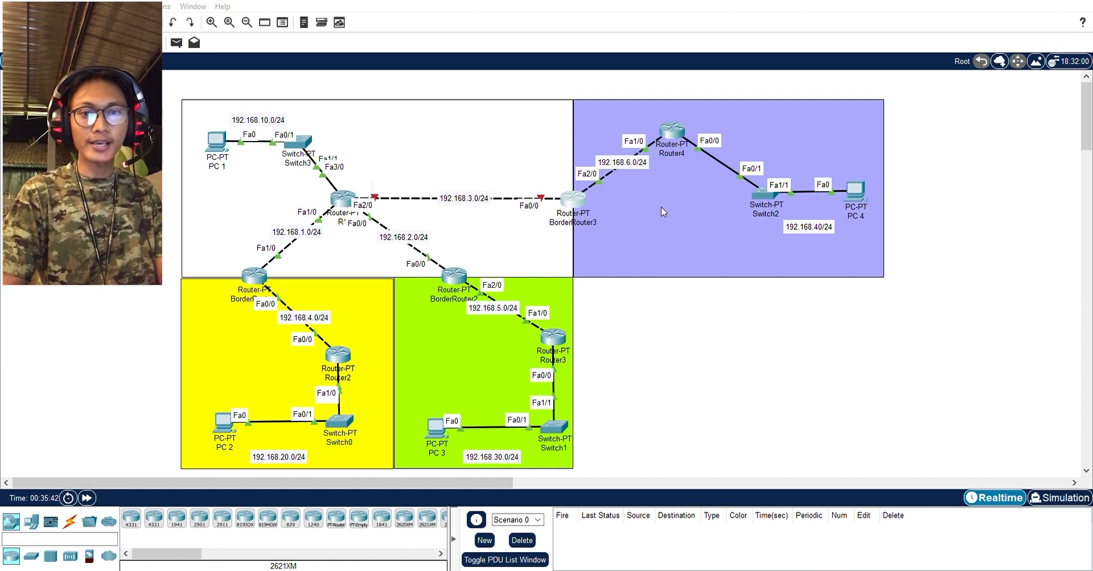
Set BorderRouter3's FastEthernet0/0 to 192.168.3.1 with mask 255.255.255.0, and turn the port on
key("alt+Tab")
left_click(653, 235)
type("192.168")
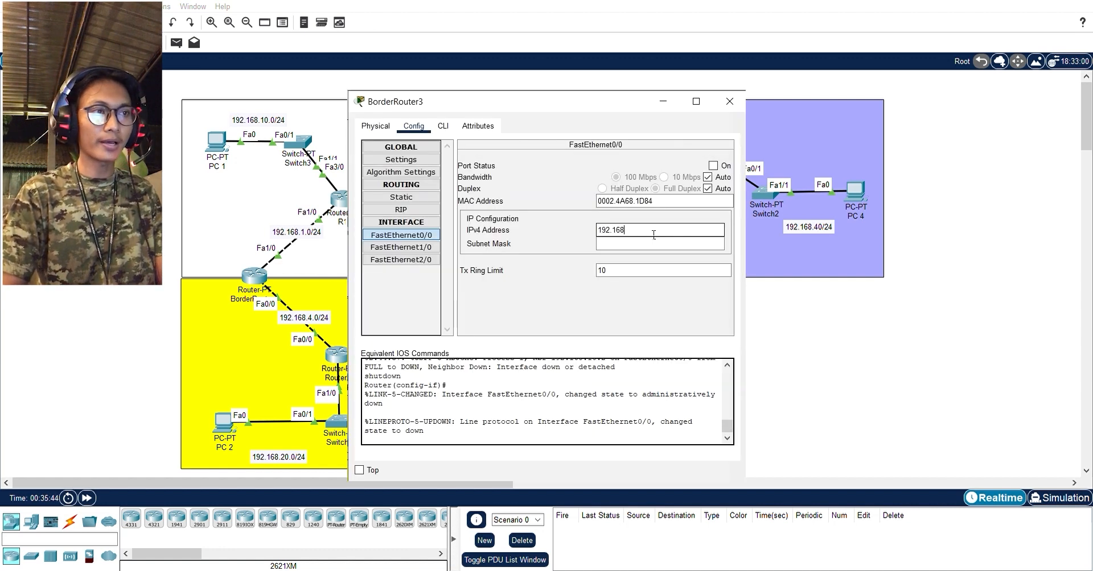
type(".3.1")
key("Tab")
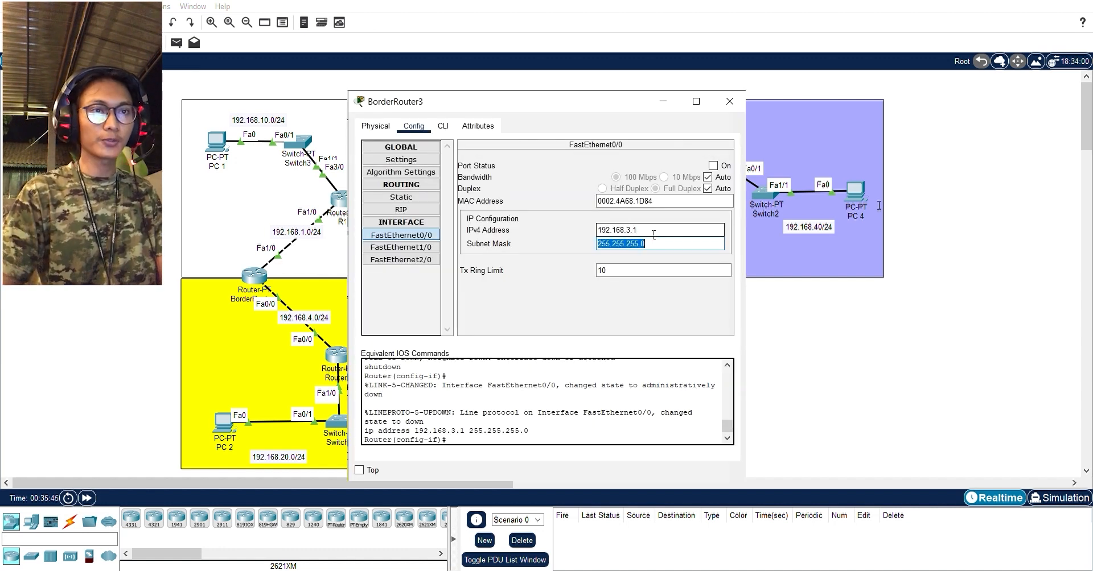
left_click(714, 166)
left_click(729, 101)
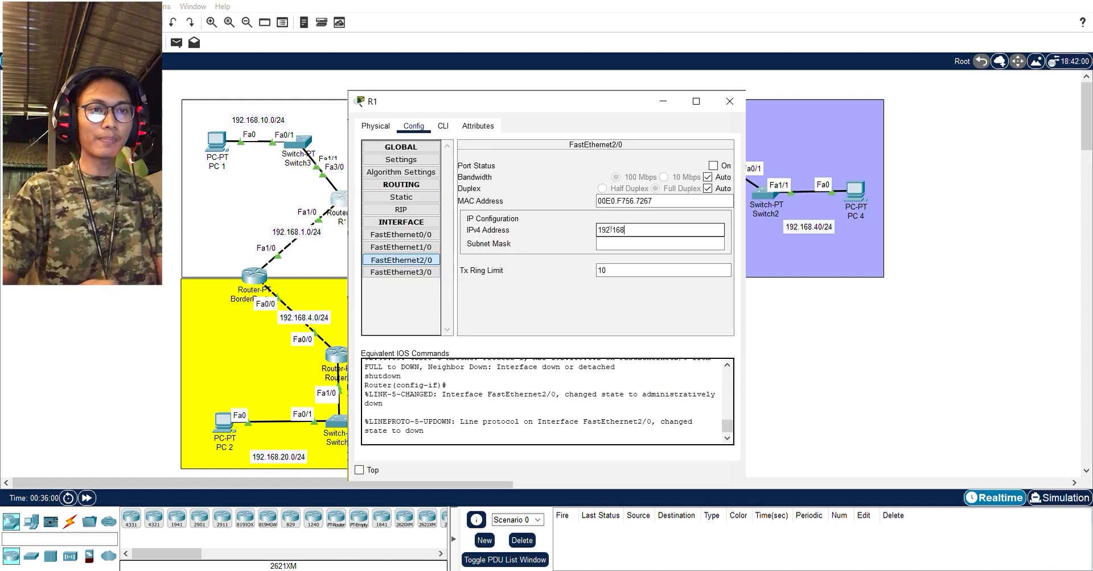
Set R1's FastEthernet2/0 to 192.168.3.2 with mask 255.255.255.0, and turn the port on
type(".3.2")
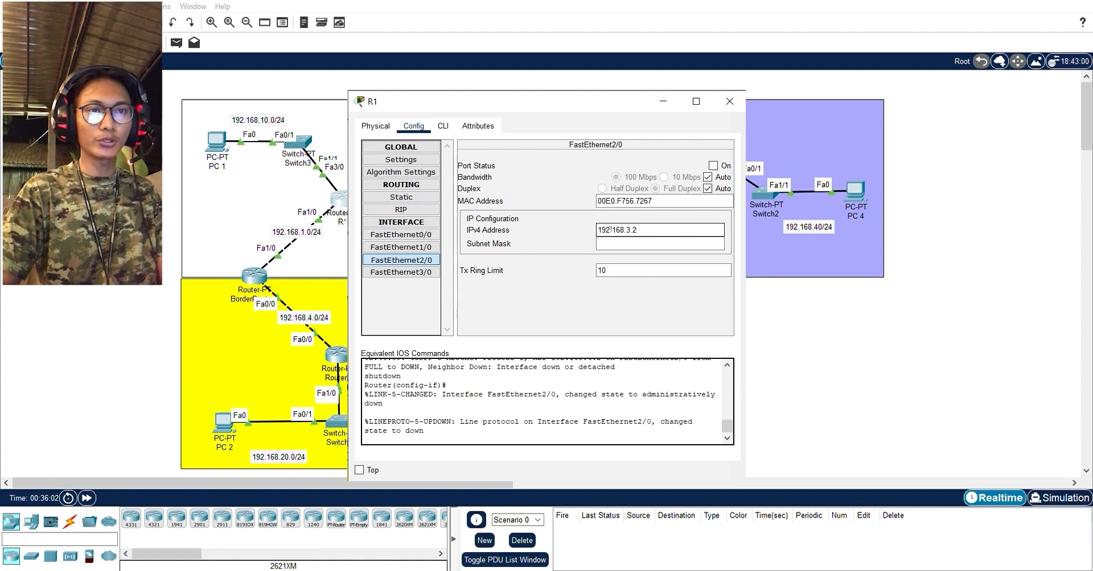
key("Tab")
left_click(713, 165)
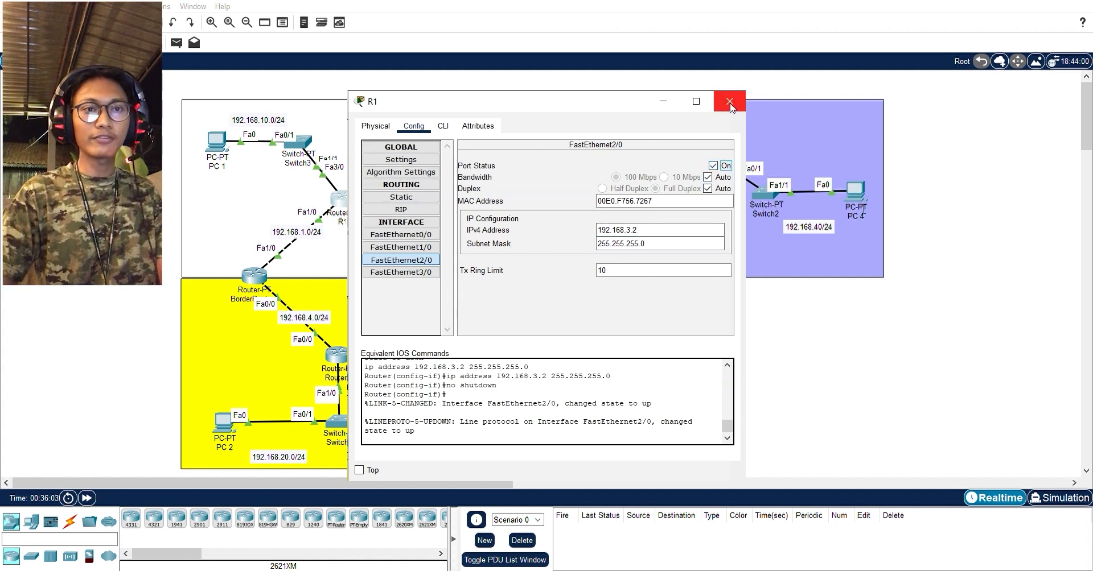
In Router2's command line, enter privileged mode and global configuration, and start OSPF process 1 with "route ospf 1"
left_click(729, 103)
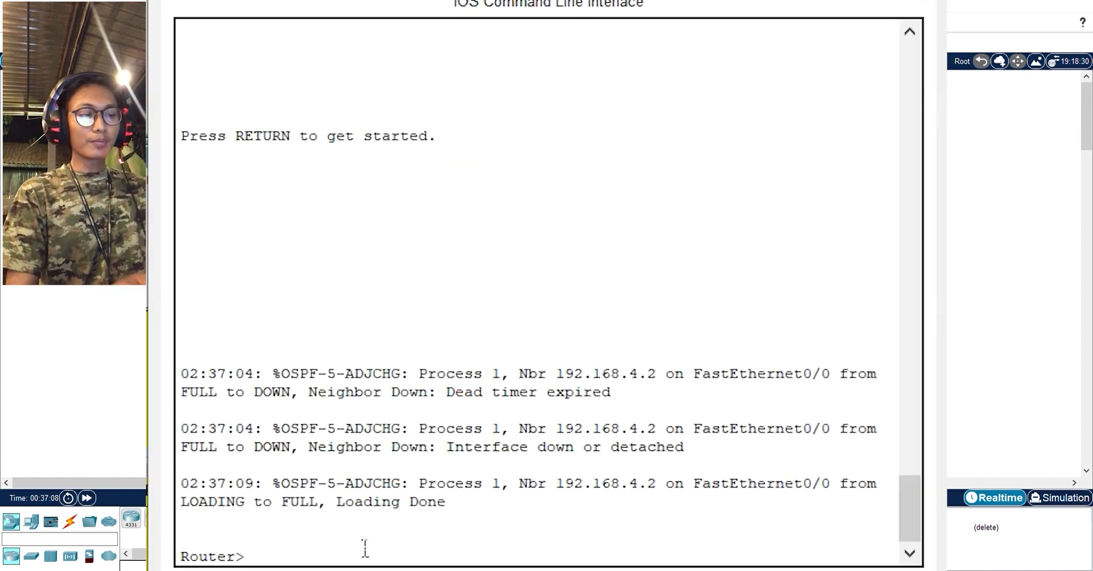
type("en")
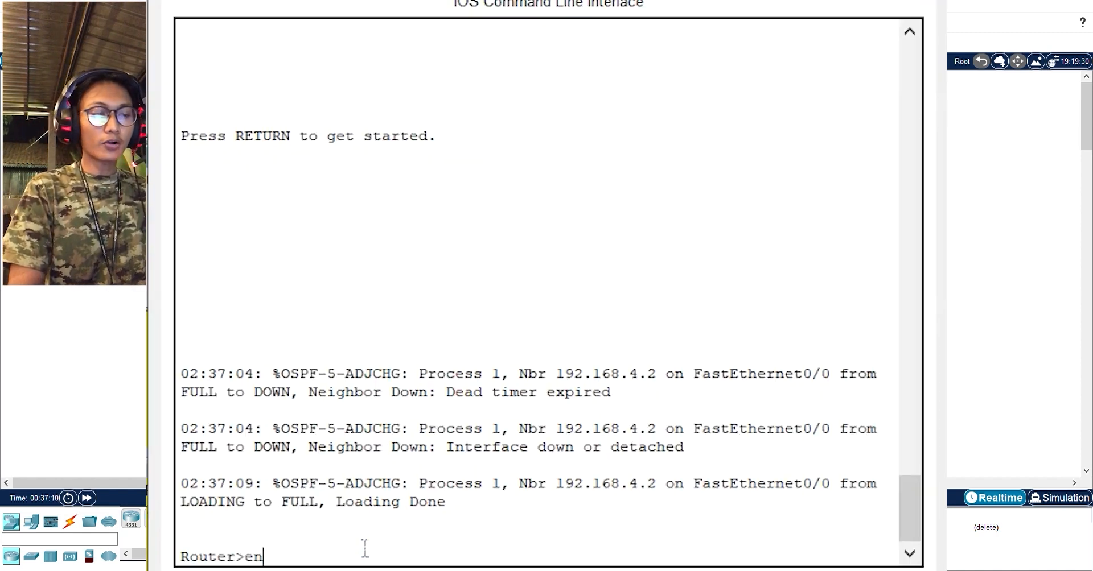
key("Return")
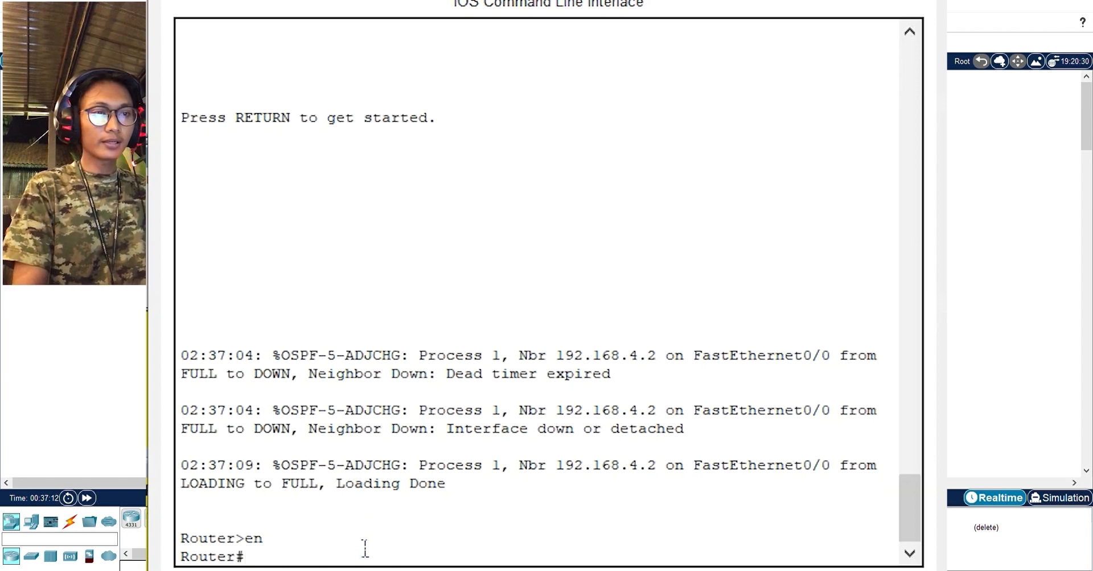
type("config")
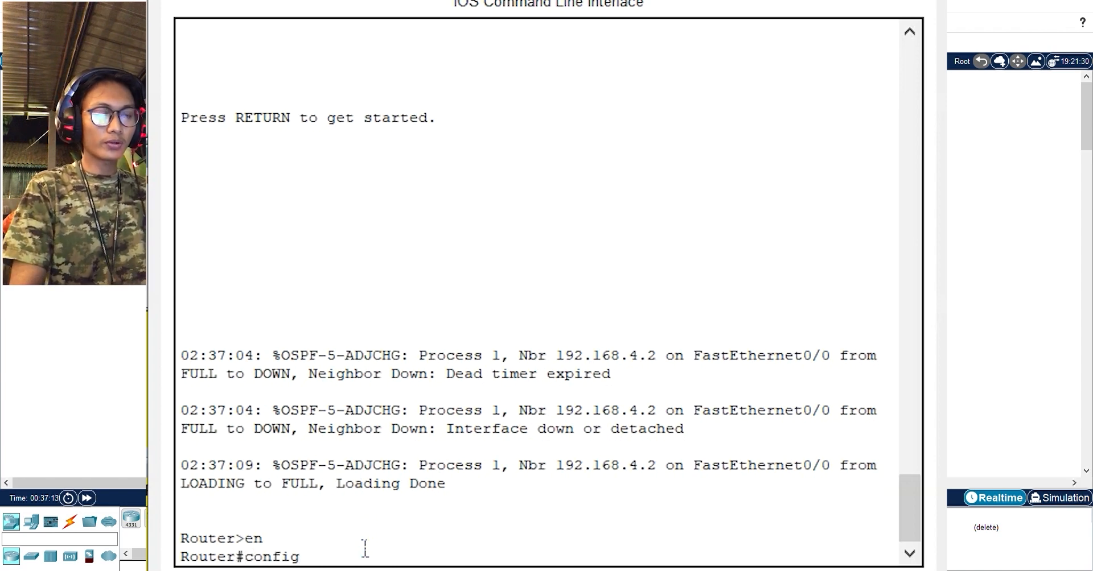
type("ure t")
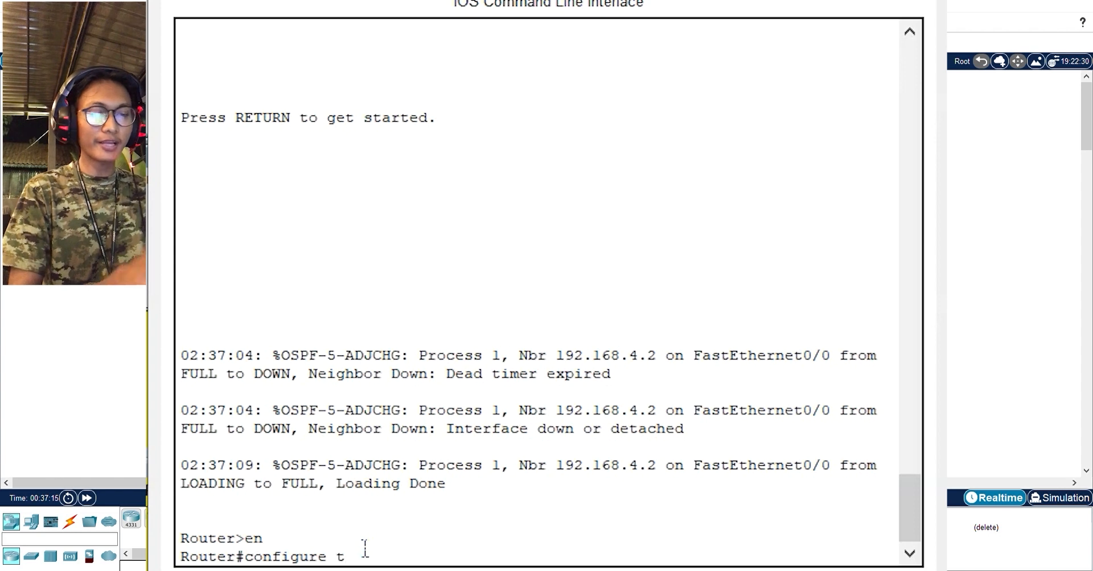
key("Return")
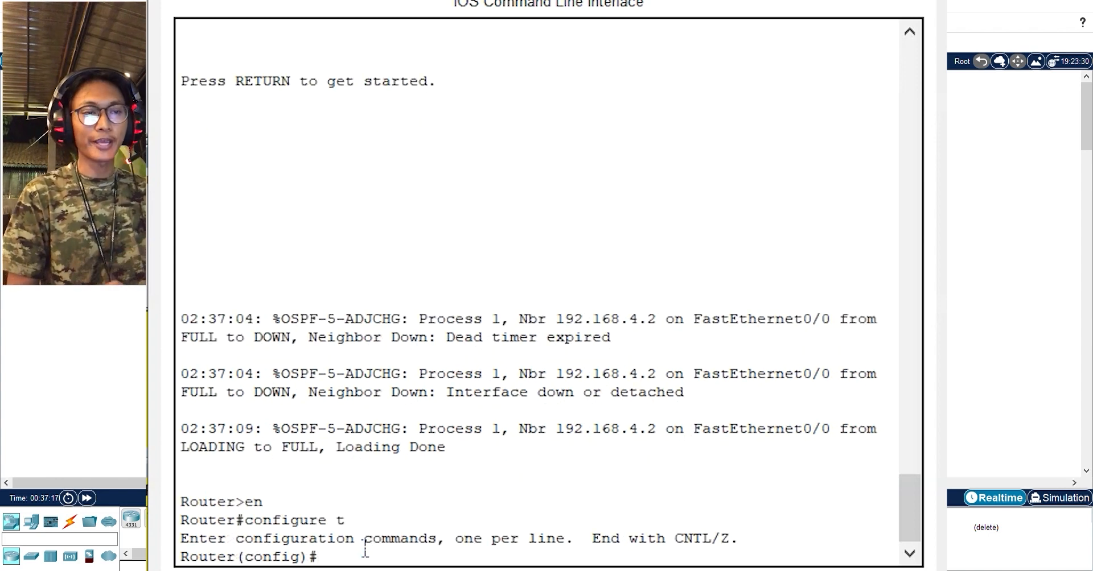
type("route")
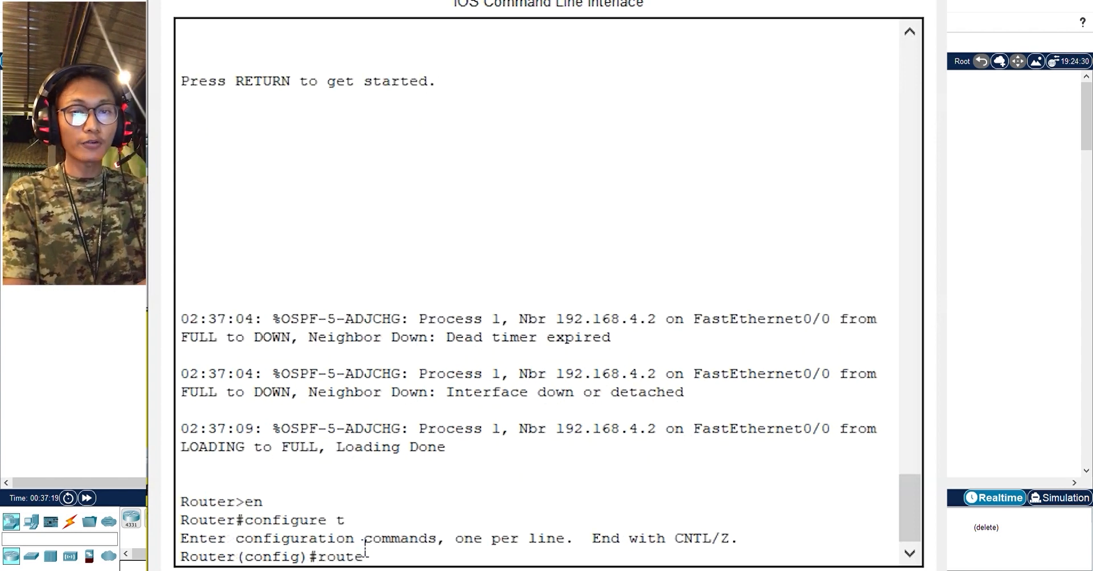
type("r ospf")
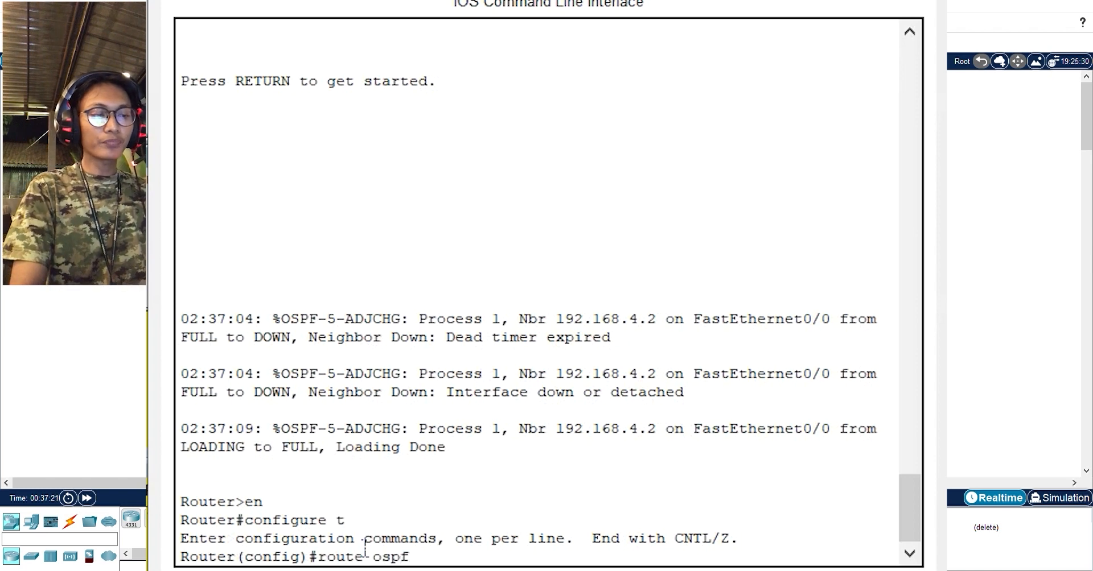
type(" 1")
key("Return")
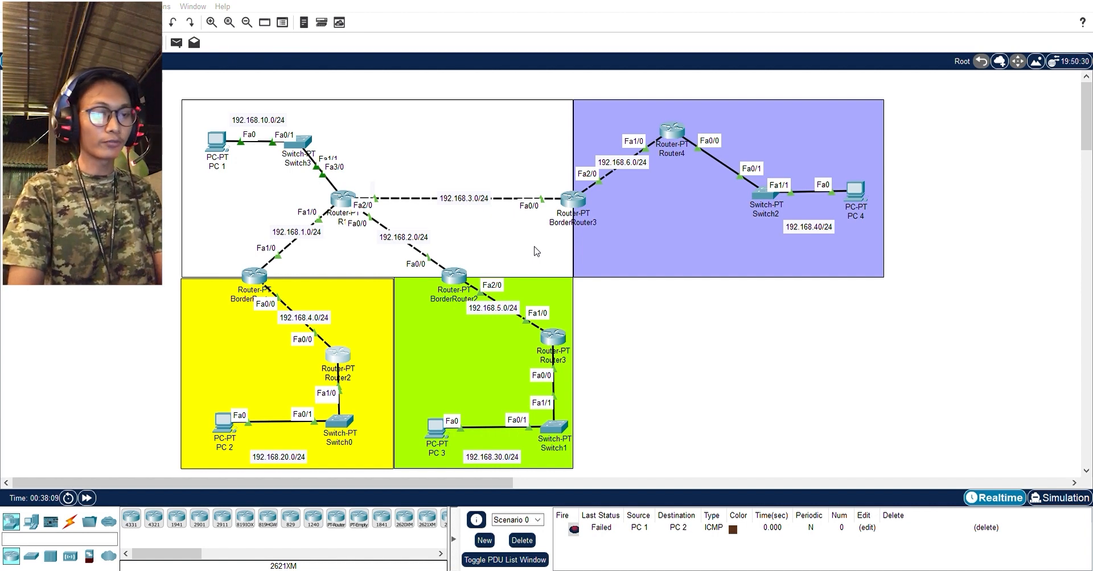
Advertise network 192.168.1.0 with wildcard 0.255.255.255 in area 1 under Router2's OSPF process, and close the router's window
left_click(338, 355)
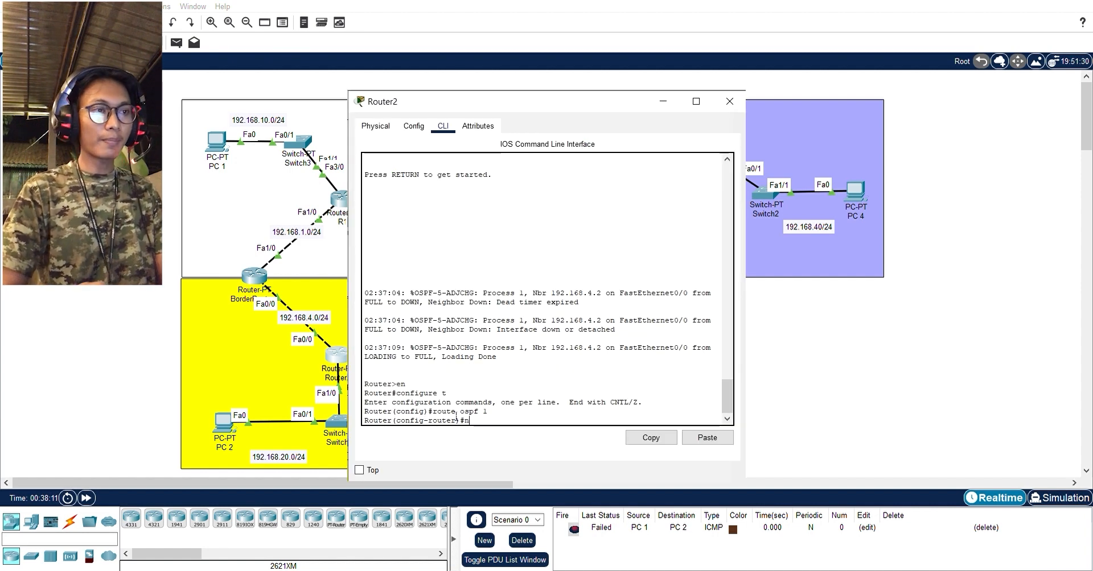
type("network 192.16")
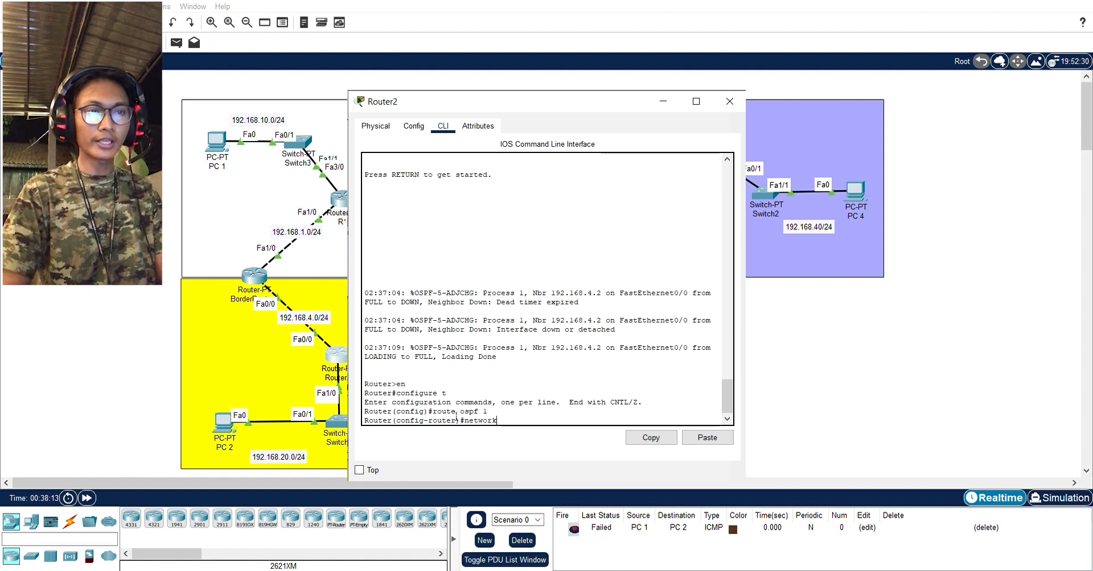
type("8")
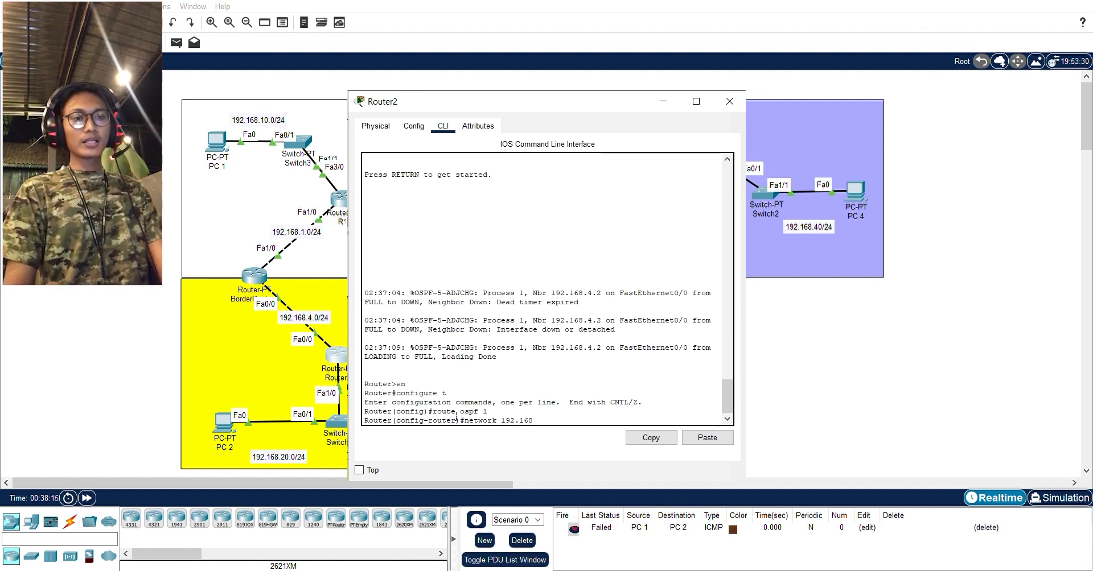
type(".4.0")
left_click(663, 101)
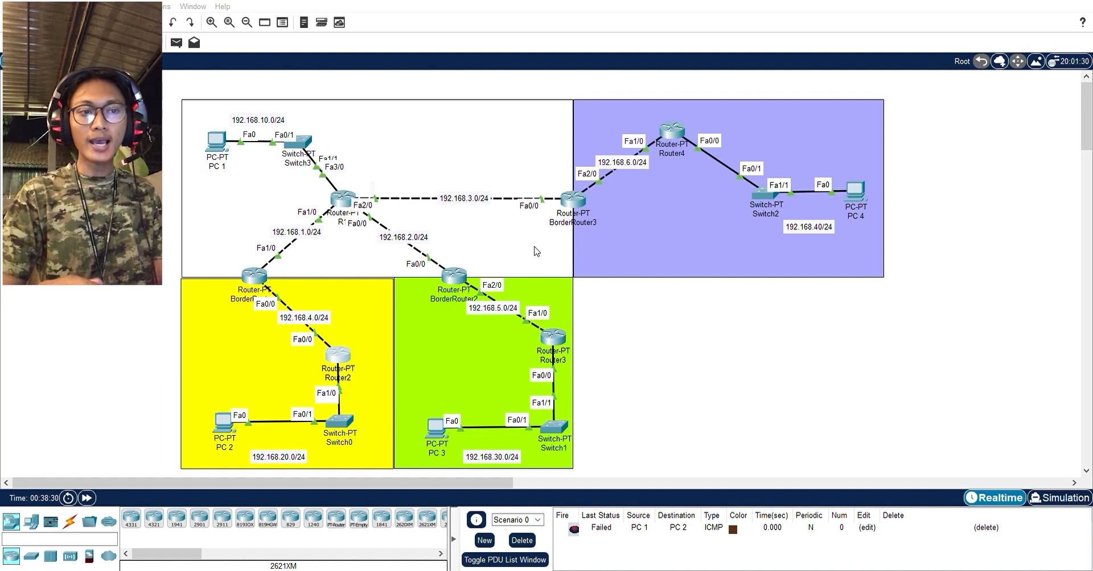
key("alt+Tab")
type("0.")
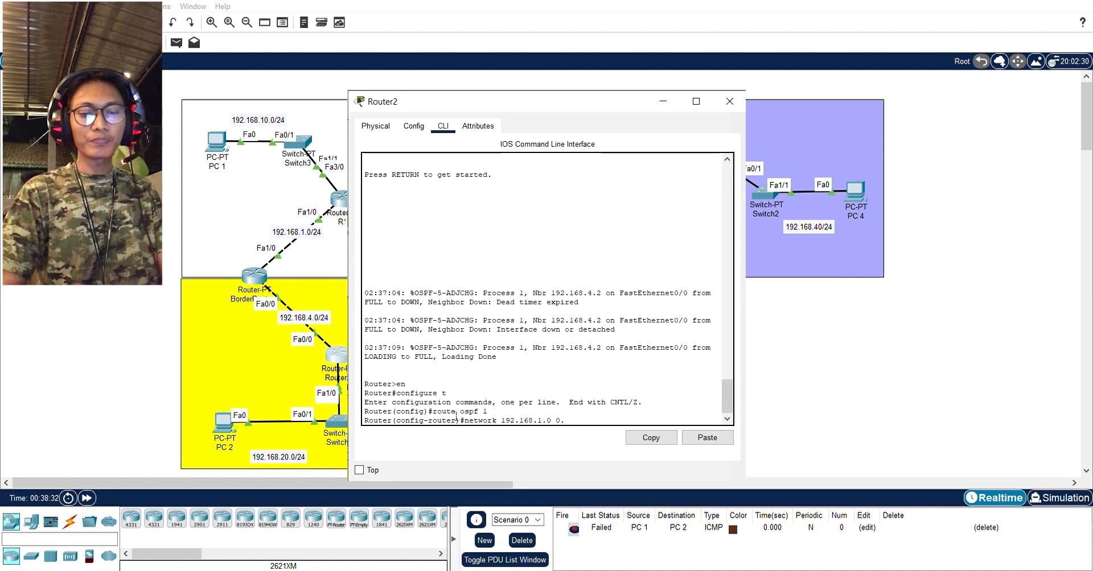
type("255.")
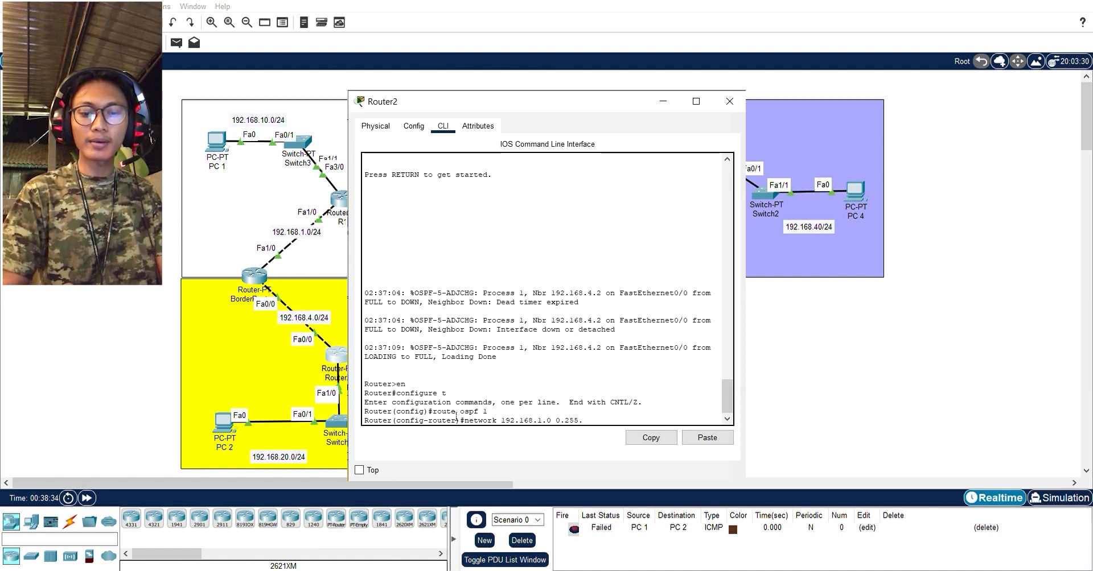
type("255.25")
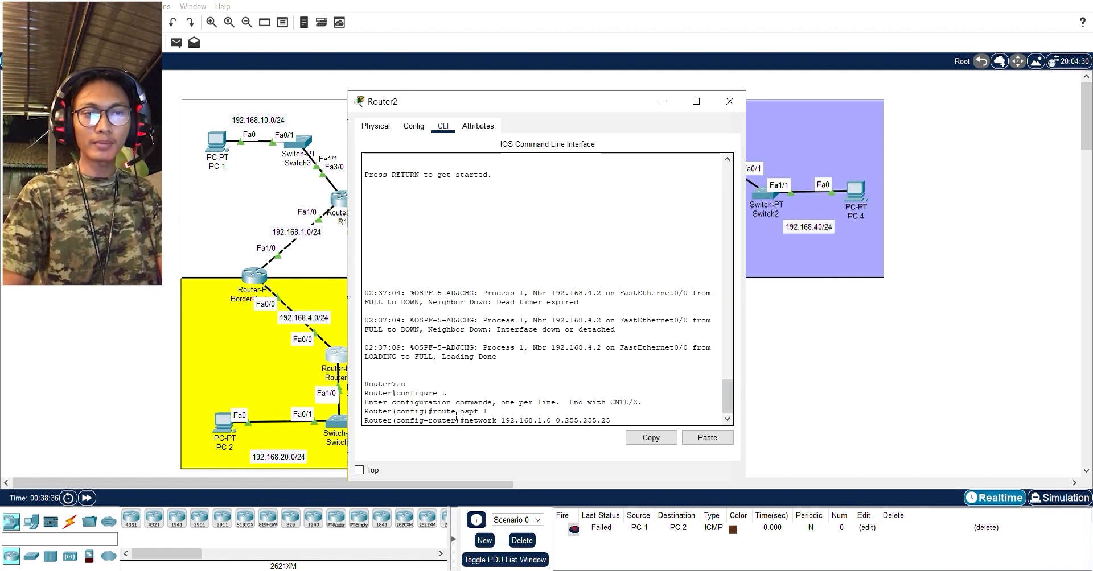
type("5 area")
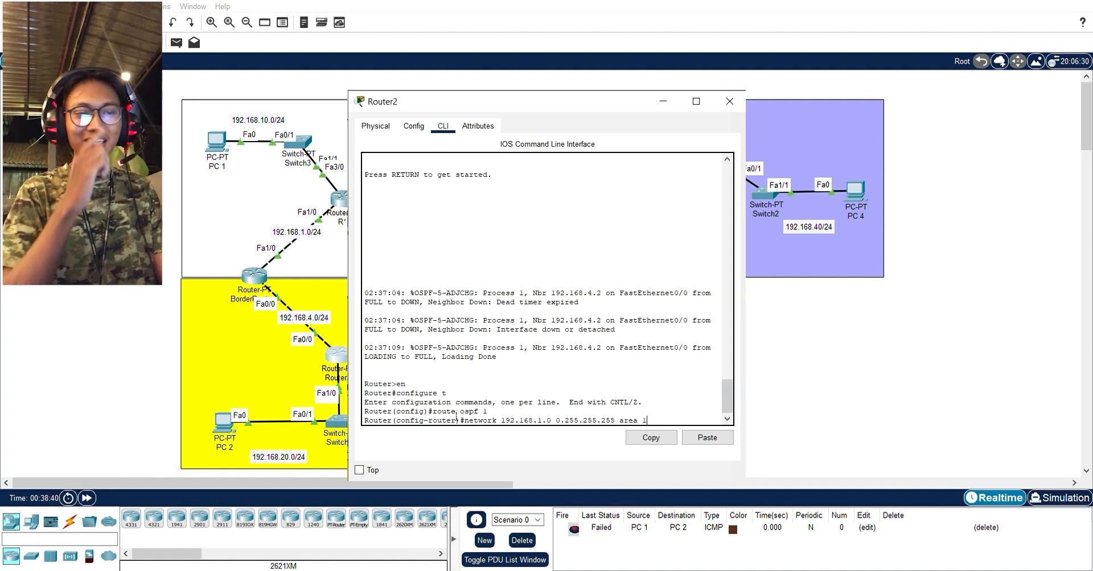
type(" 1")
key("Return")
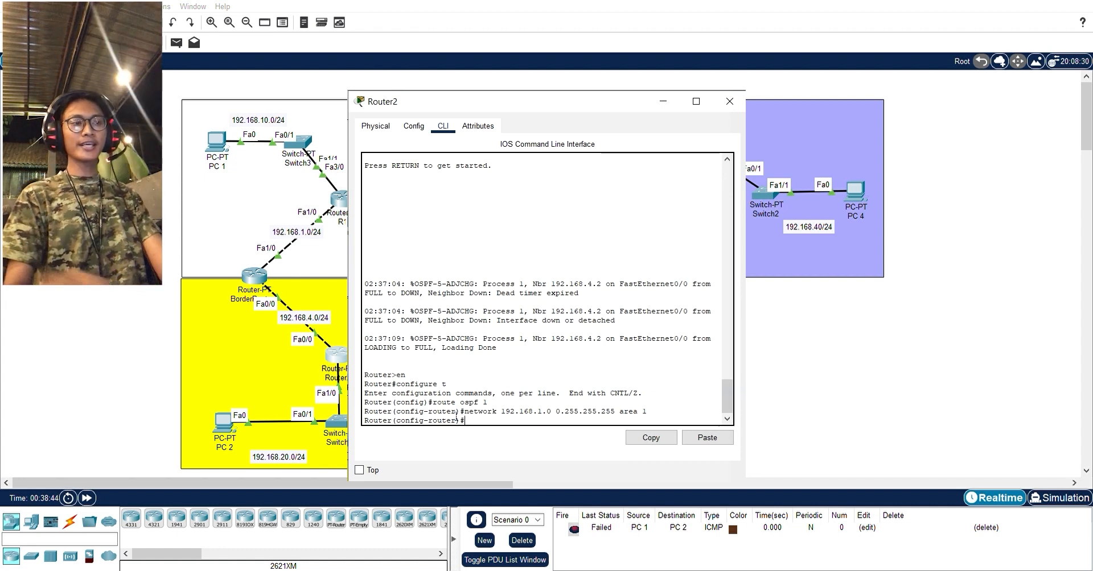
left_click(729, 100)
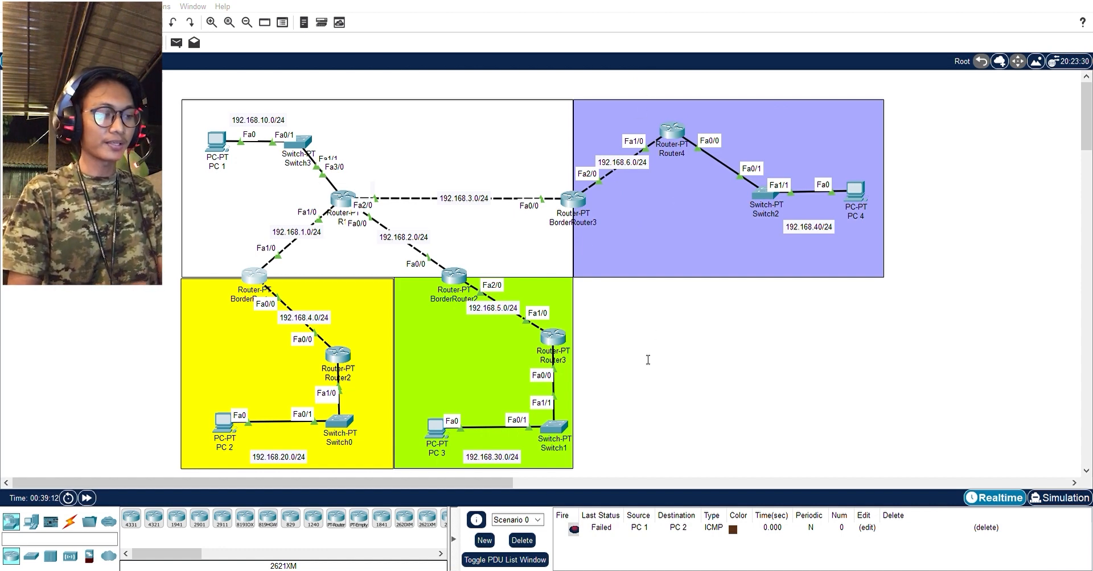
In BorderRouter1's command line, enter privileged mode and global configuration, and start OSPF process 1 with "route ospf 1"
type("en")
key("Return")
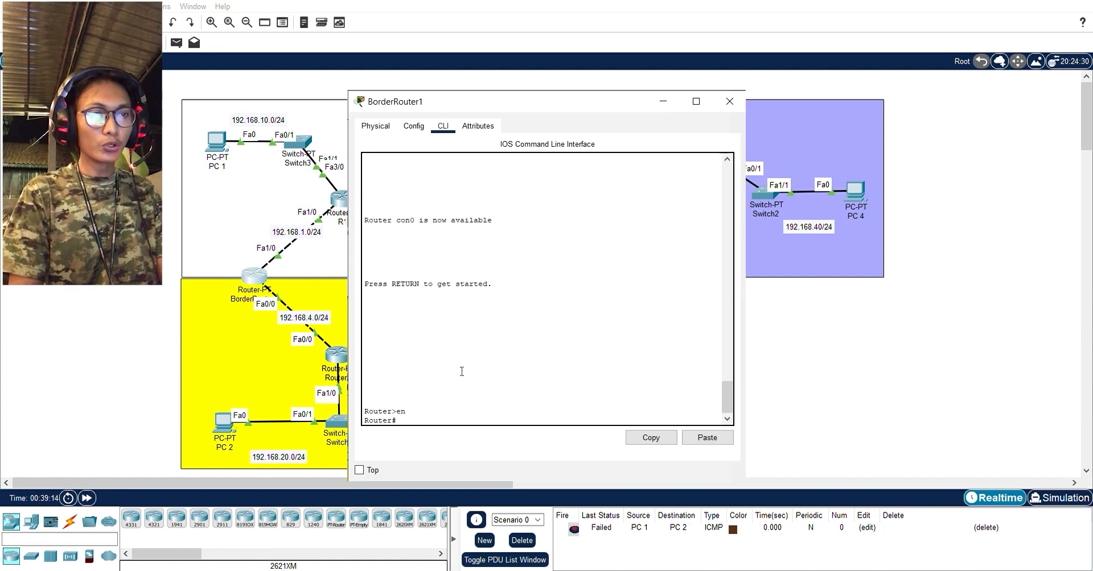
type("con")
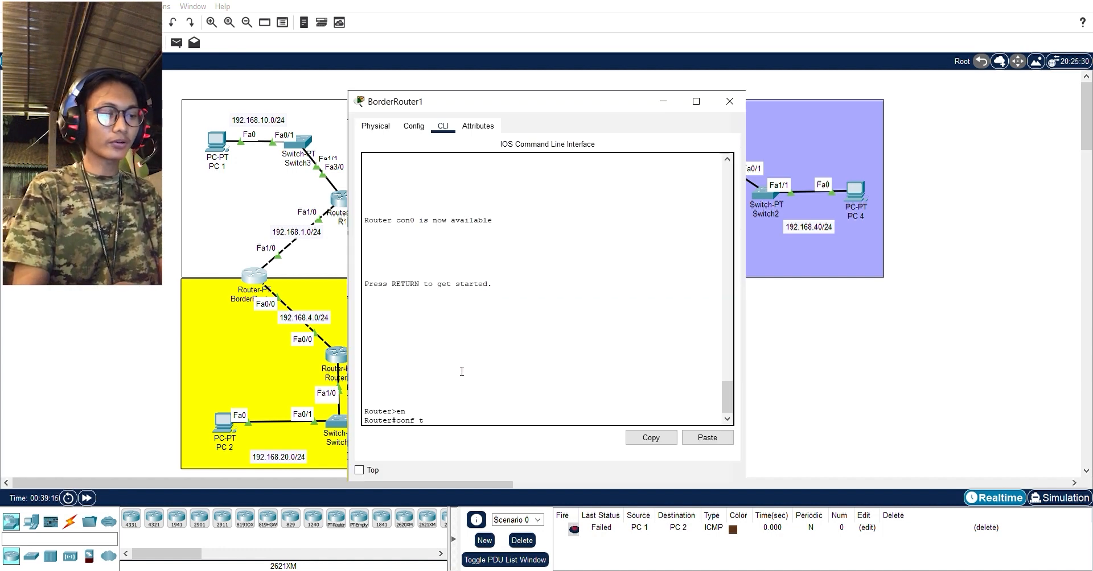
type("f t")
key("Return")
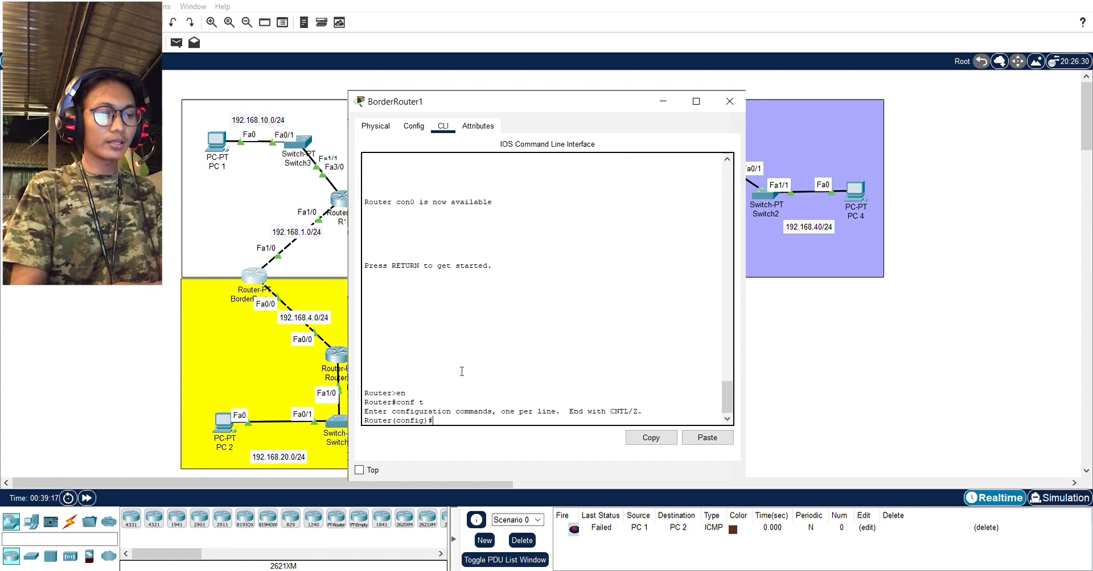
type("route ")
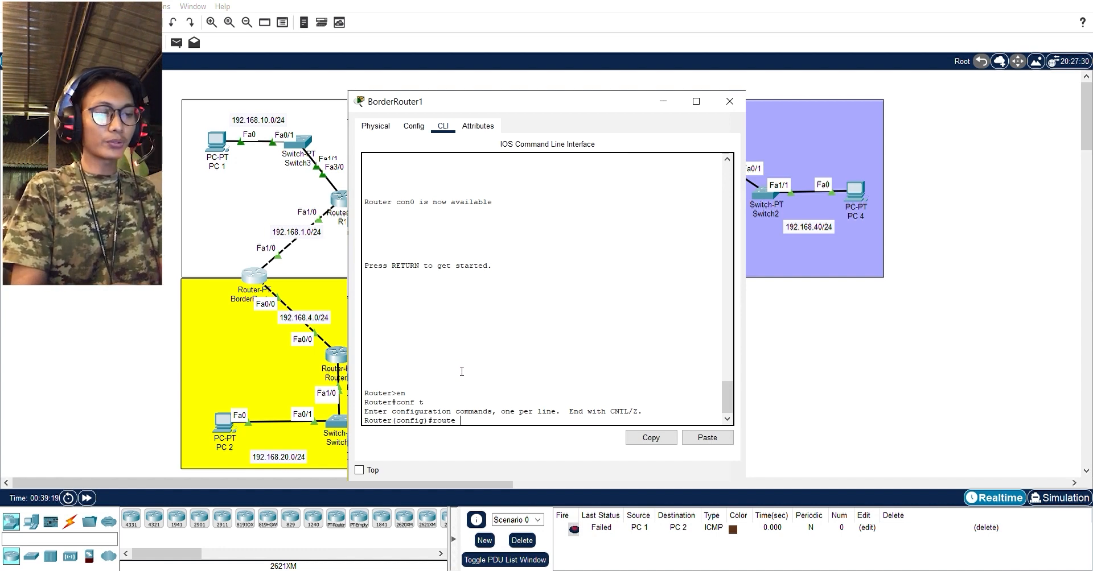
type("ospf ")
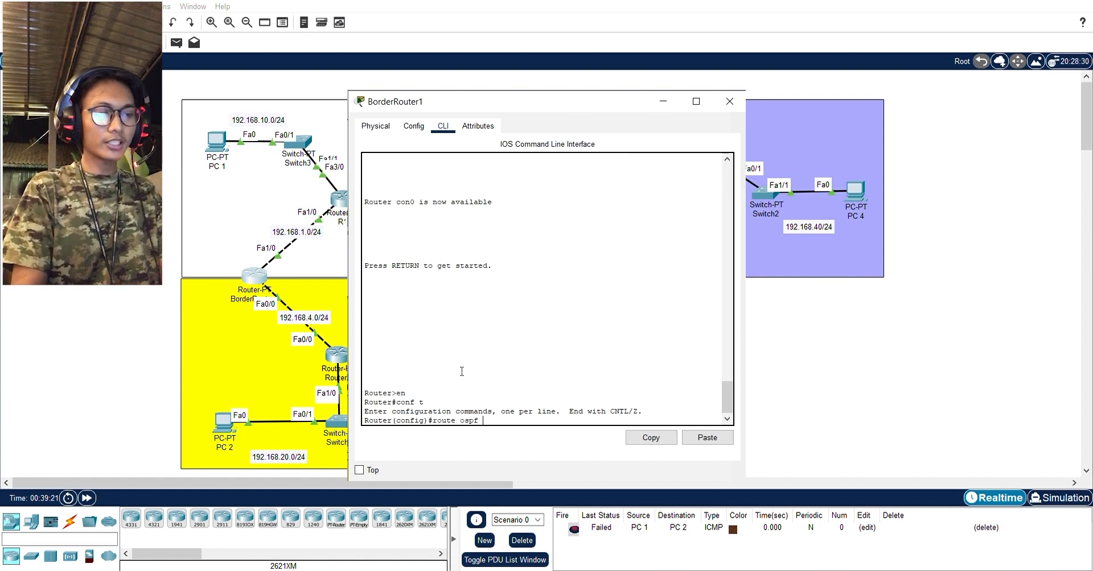
type("1")
key("Return")
Advertise network 192.168.10.0 with wildcard 0.255.255.255 in area 1 on BorderRouter1, exit OSPF configuration and close its window
type("net")
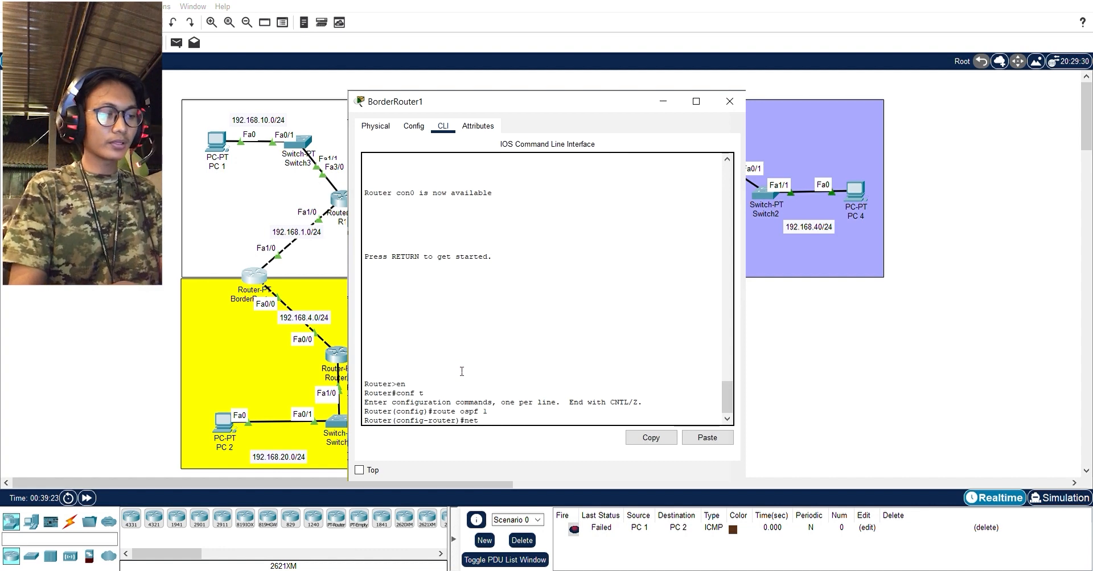
type("work 1")
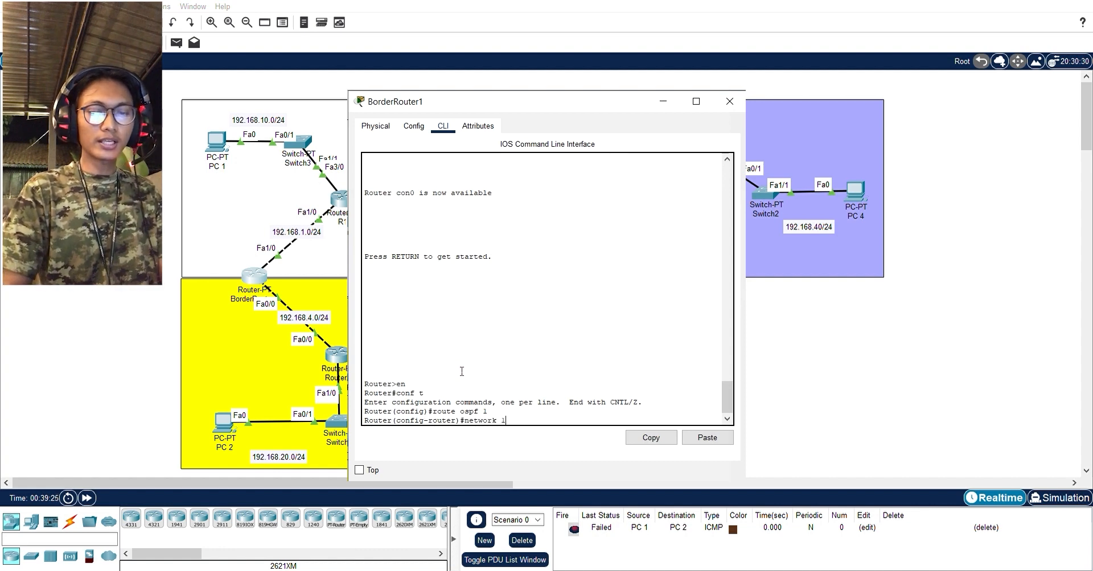
type("92.168.10.0")
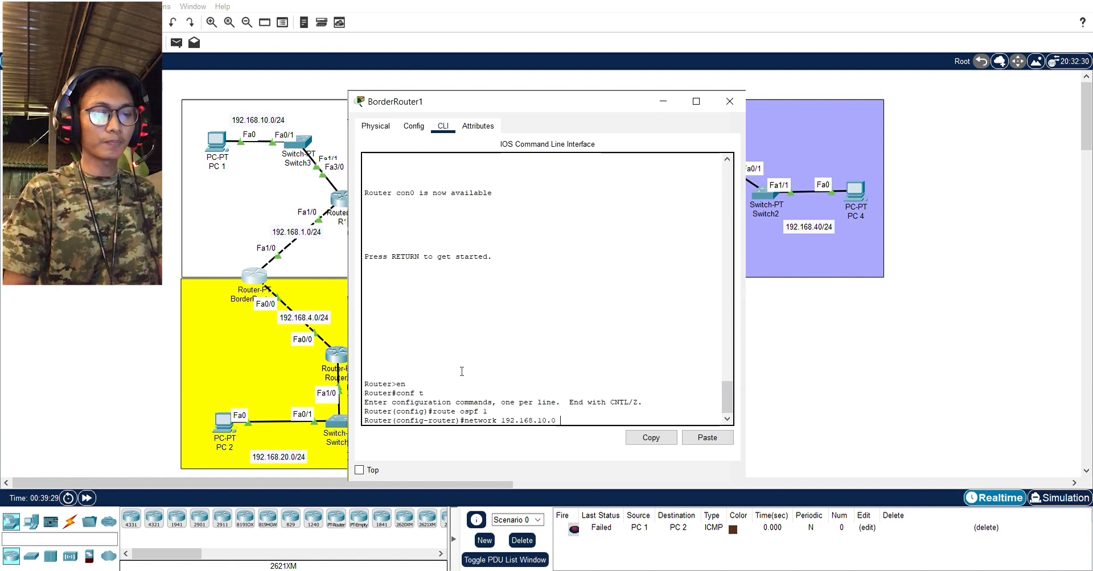
key("alt+Tab")
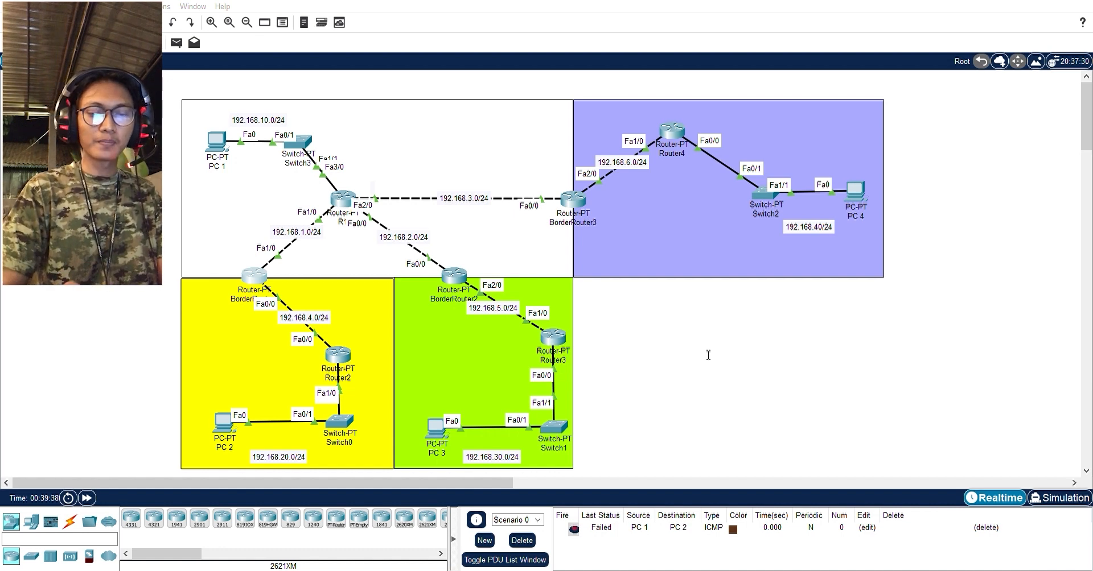
key("alt+Tab")
type(".255.")
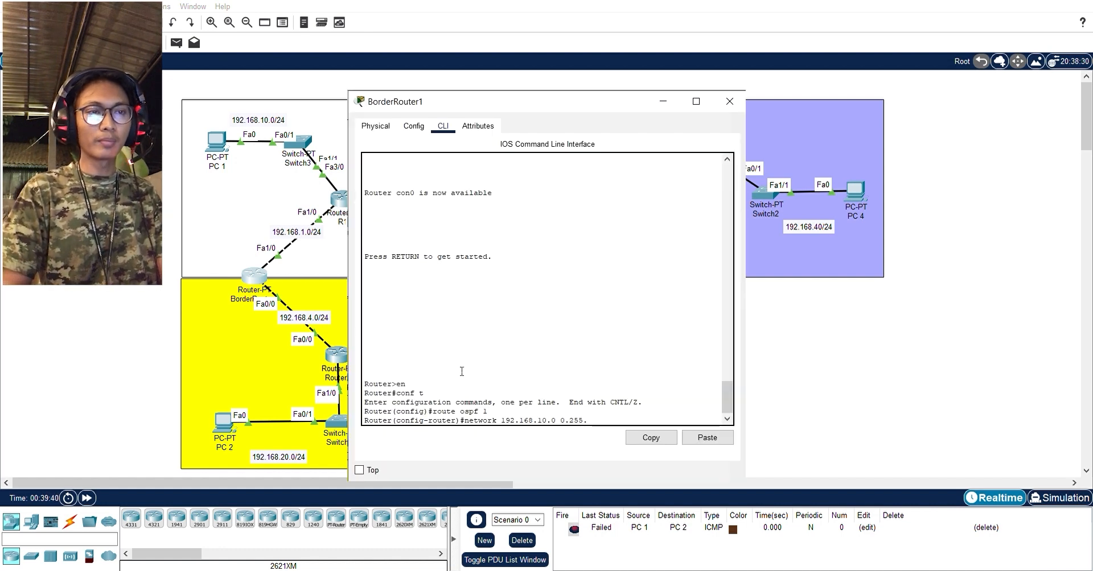
type("255.255 ar")
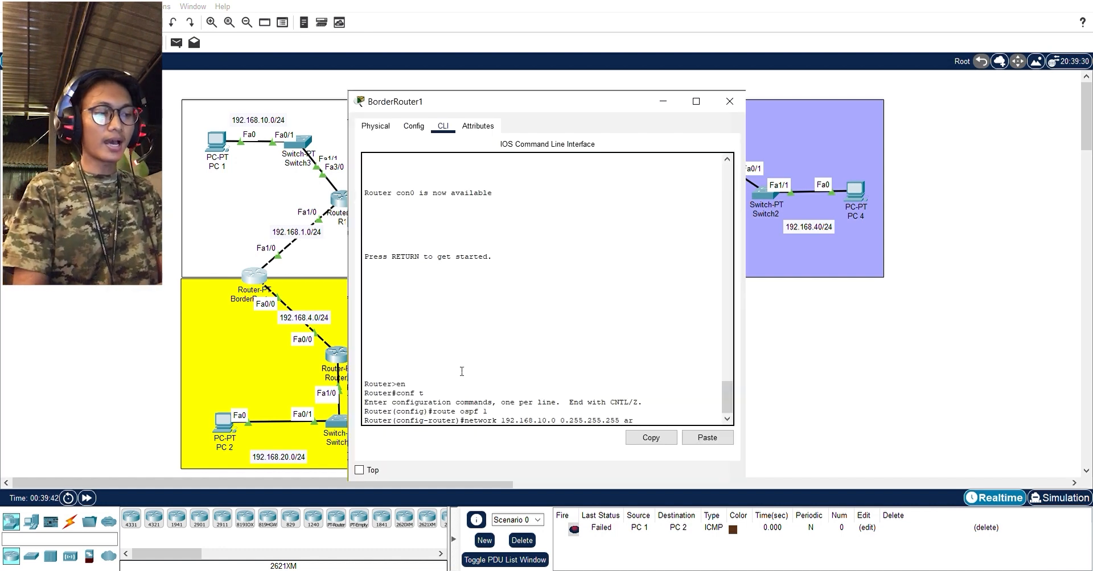
type("ea 1")
key("Return")
type("ez")
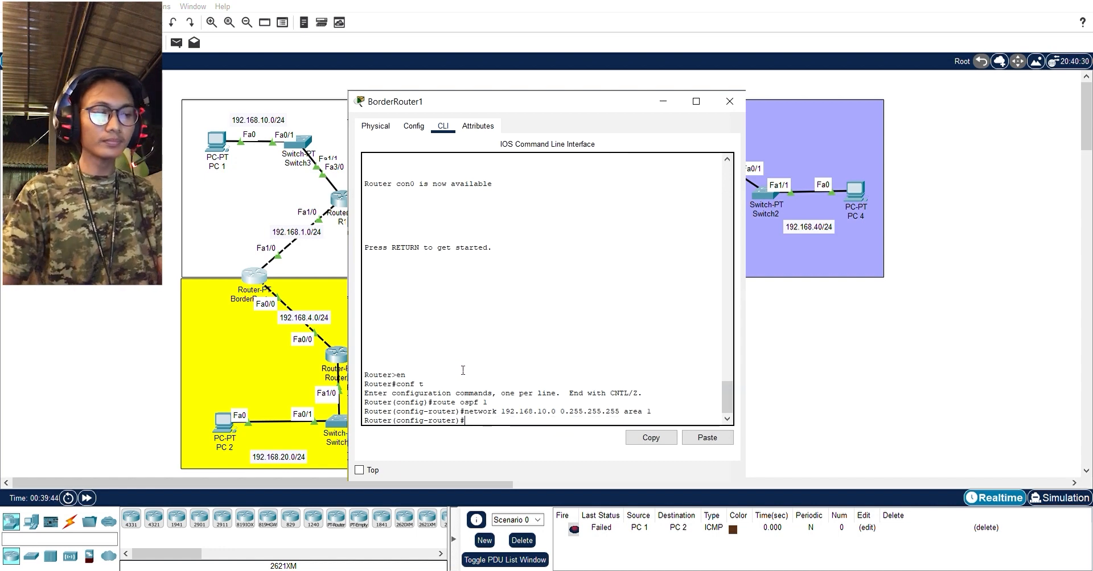
key("BackSpace")
type("x")
key("Return")
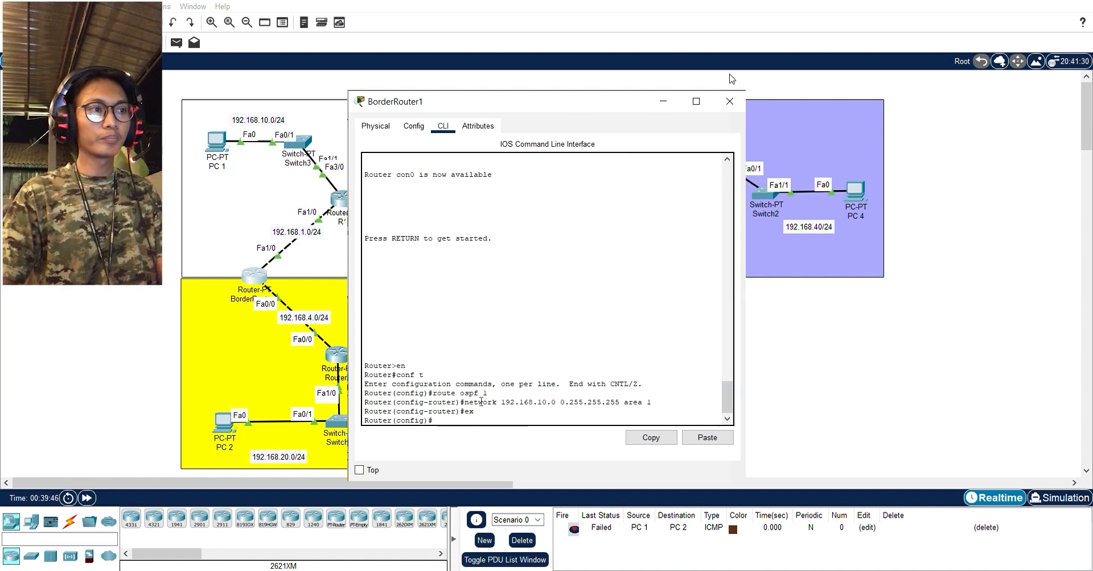
left_click(729, 101)
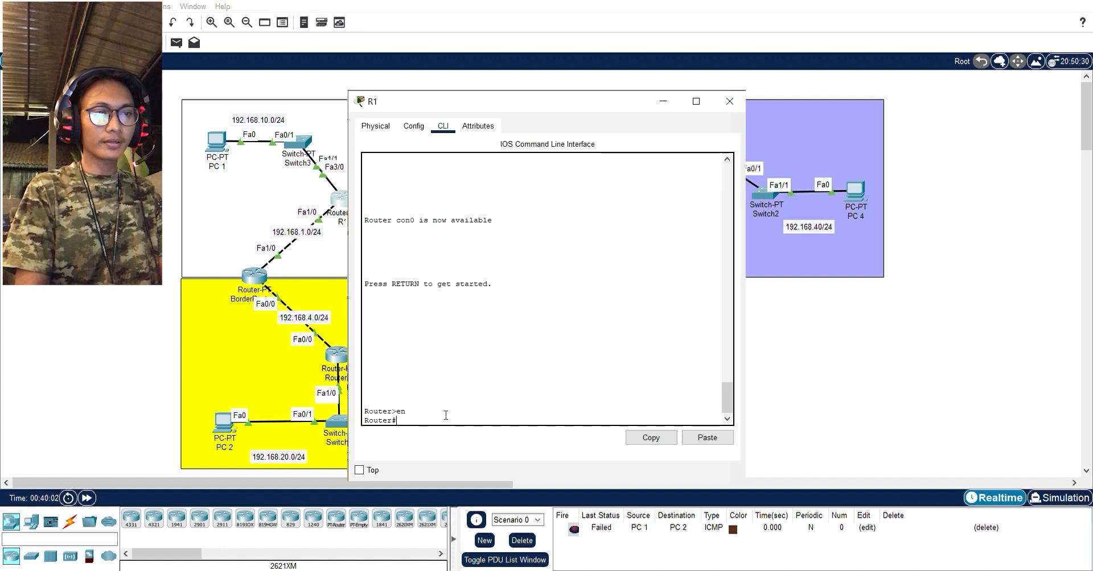
Enter global configuration mode on R1 and start OSPF process 1 with "route ospf 1"
type("conf")
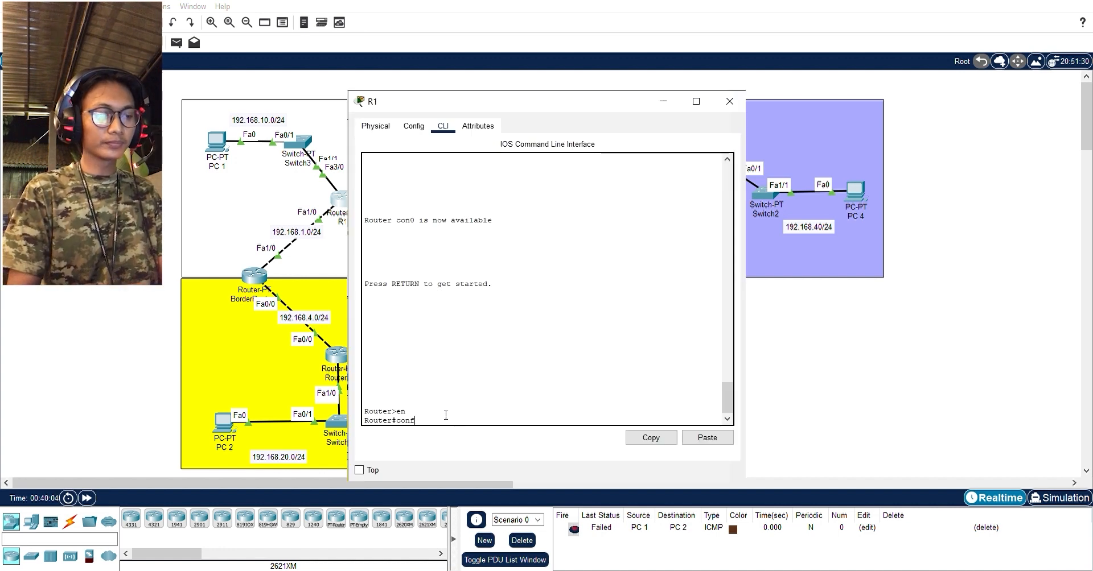
type("ig t")
key("Return")
type("route")
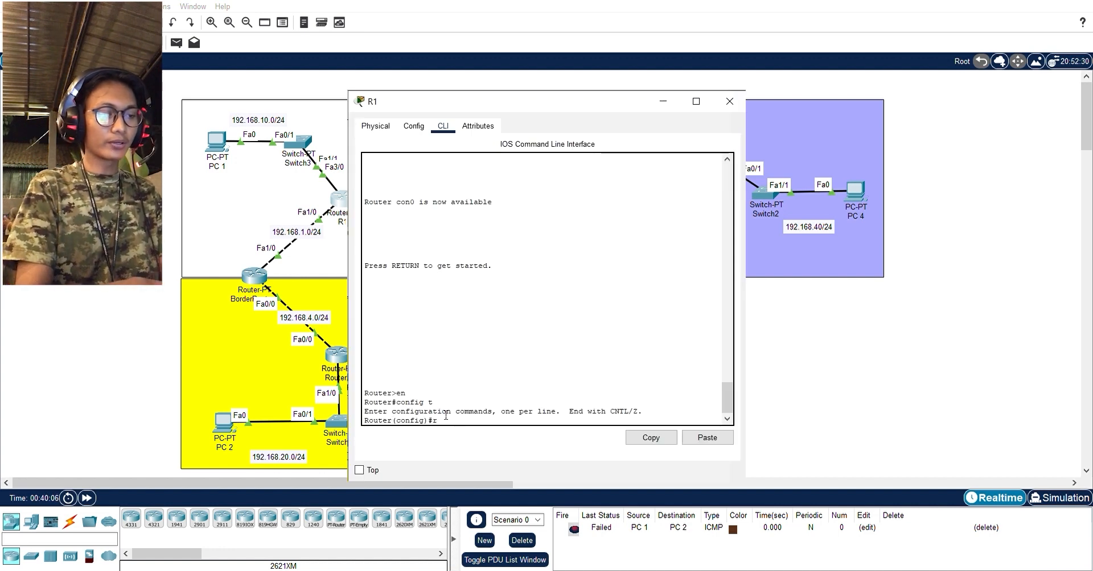
type(" ospf 1")
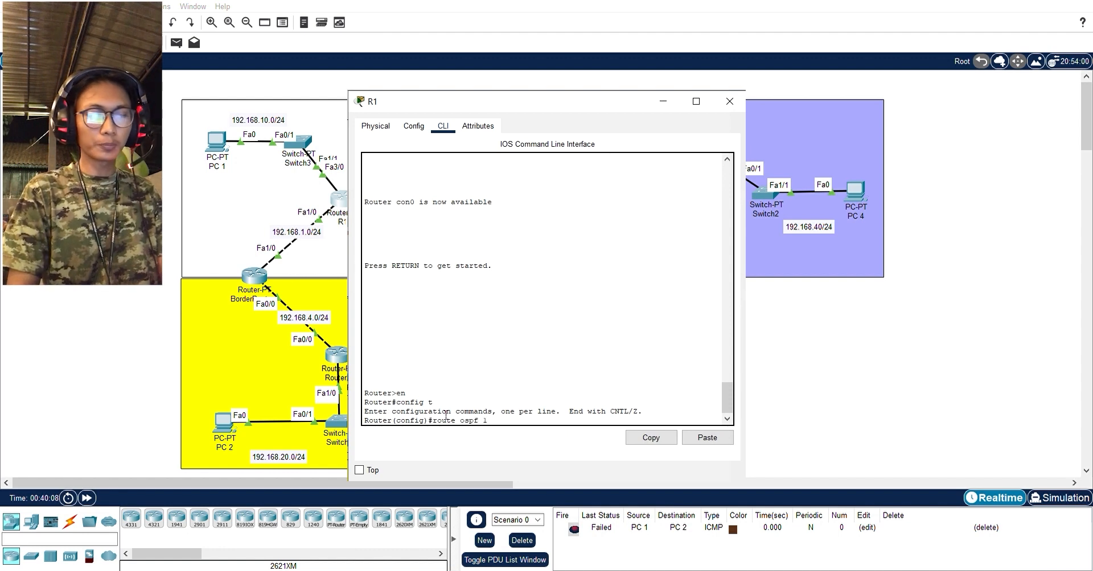
key("Return")
Advertise network 192.168.4.0 with wildcard 0.255.255.255 in area 1 under R1's OSPF process
type("netw")
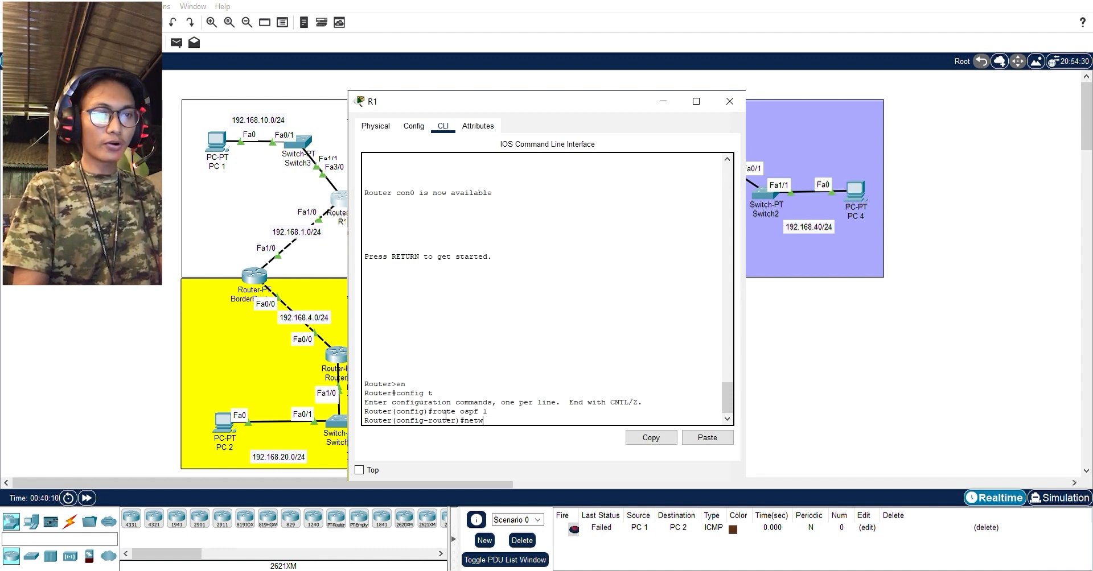
type("ork 192.")
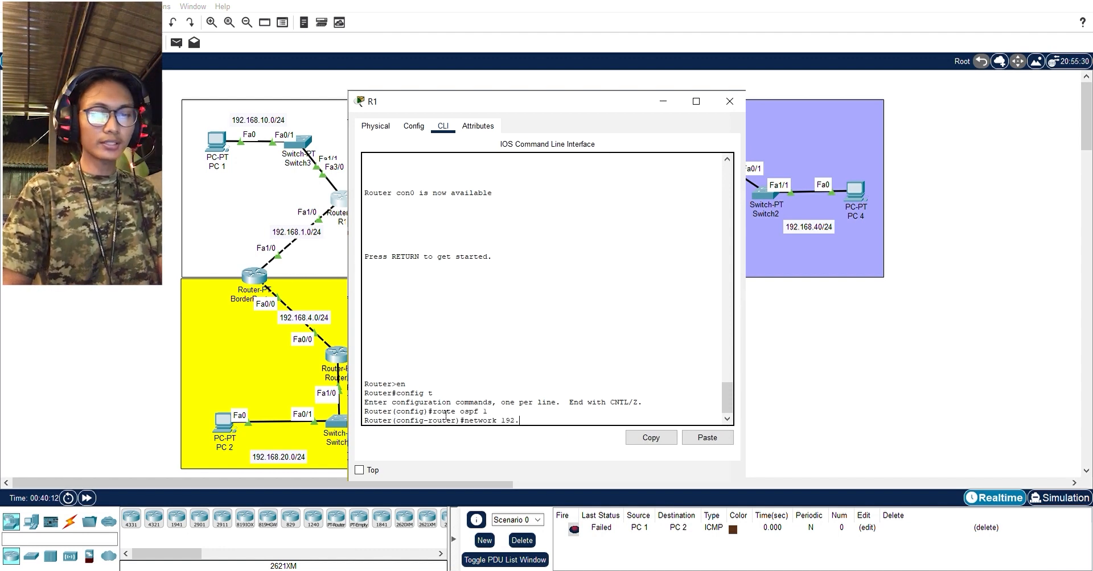
type("168.4.0")
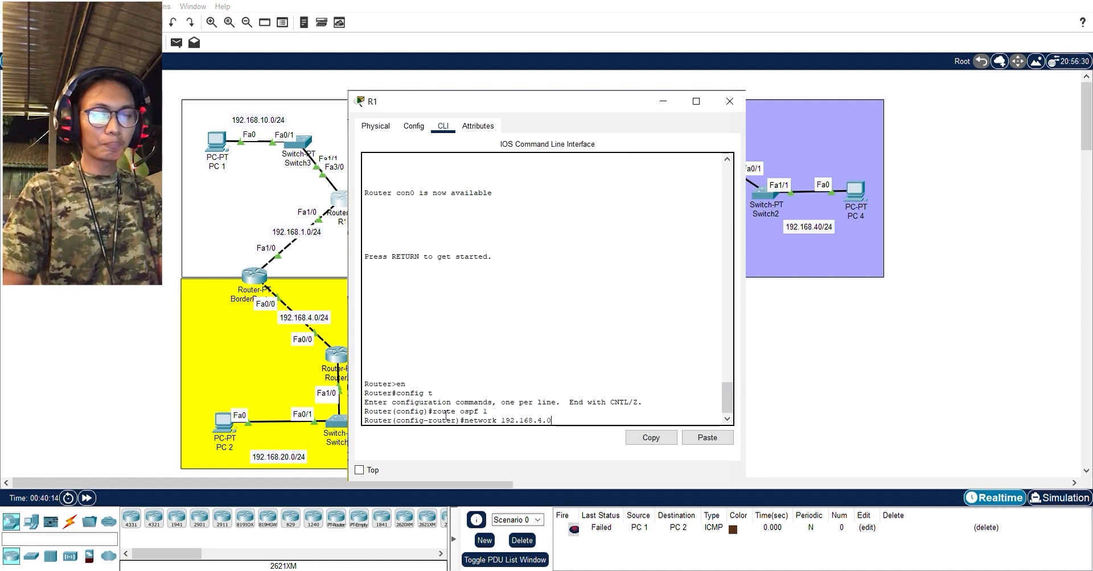
key("alt+Tab")
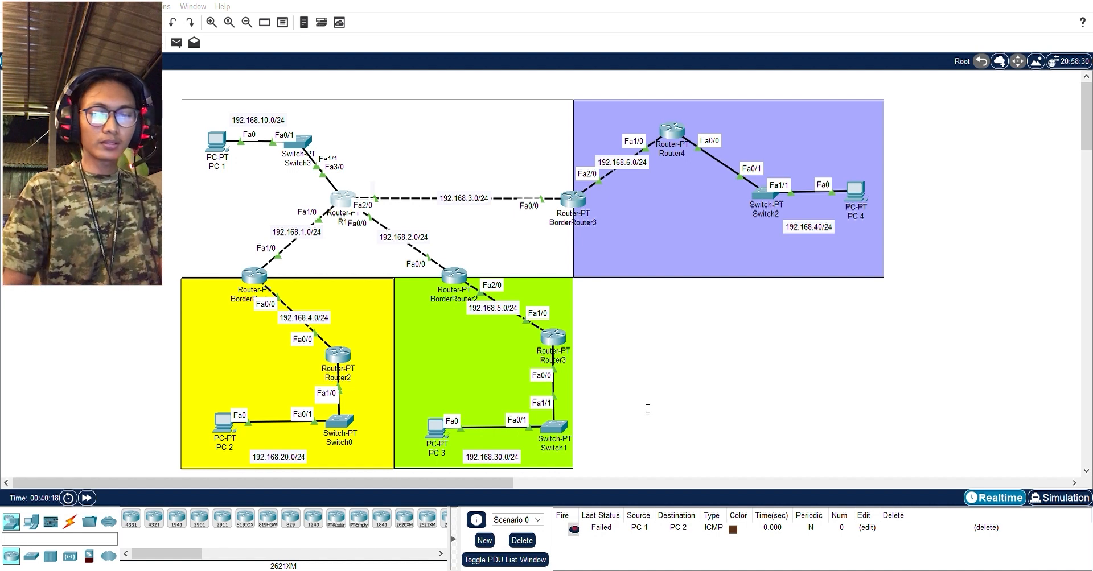
key("alt+Tab")
type("0")
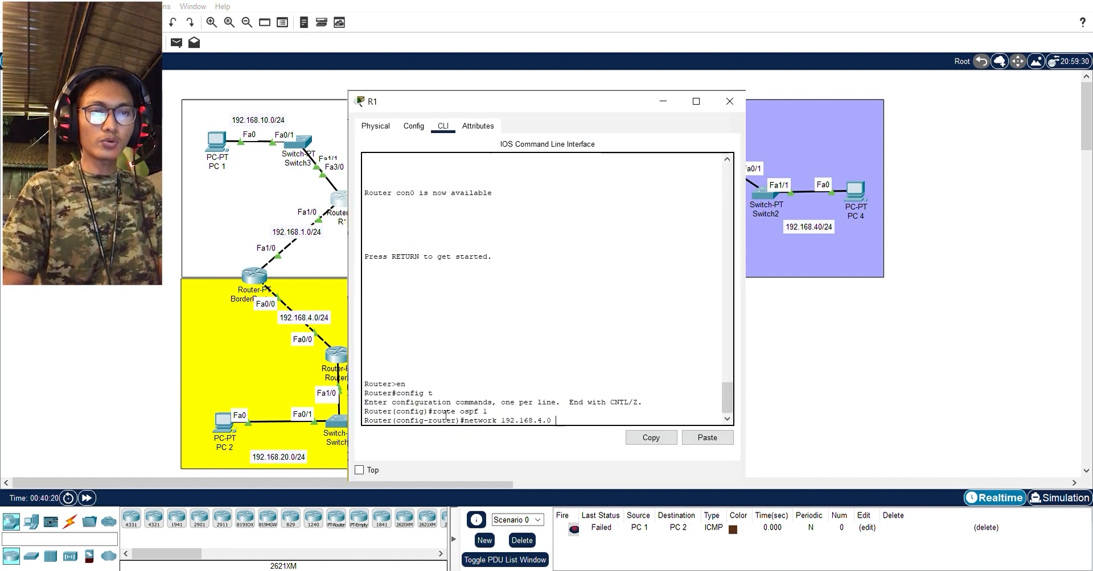
type("0.255.255.")
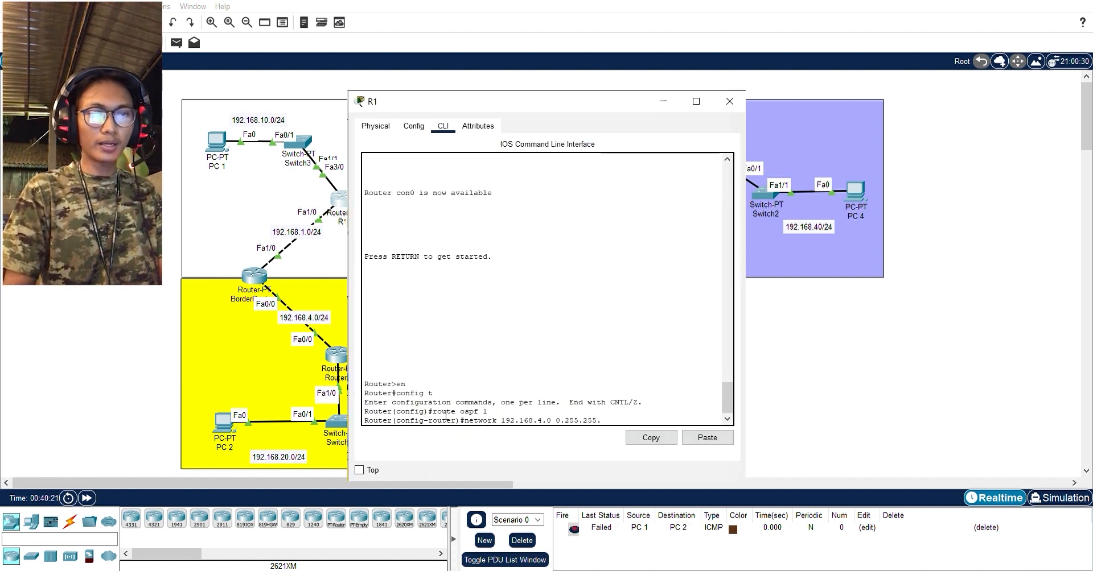
type("255 area 1")
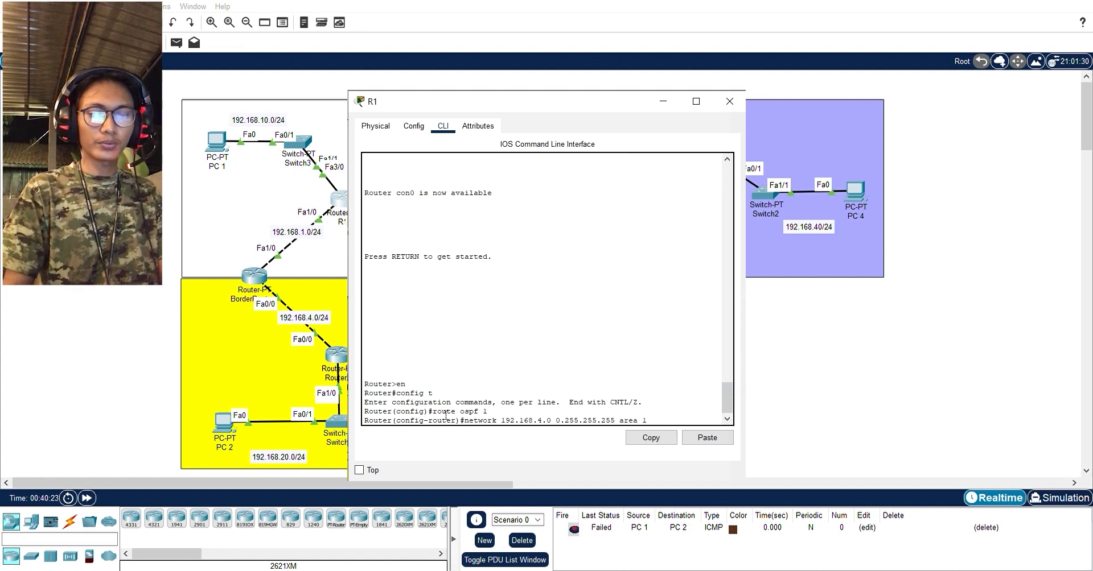
key("Return")
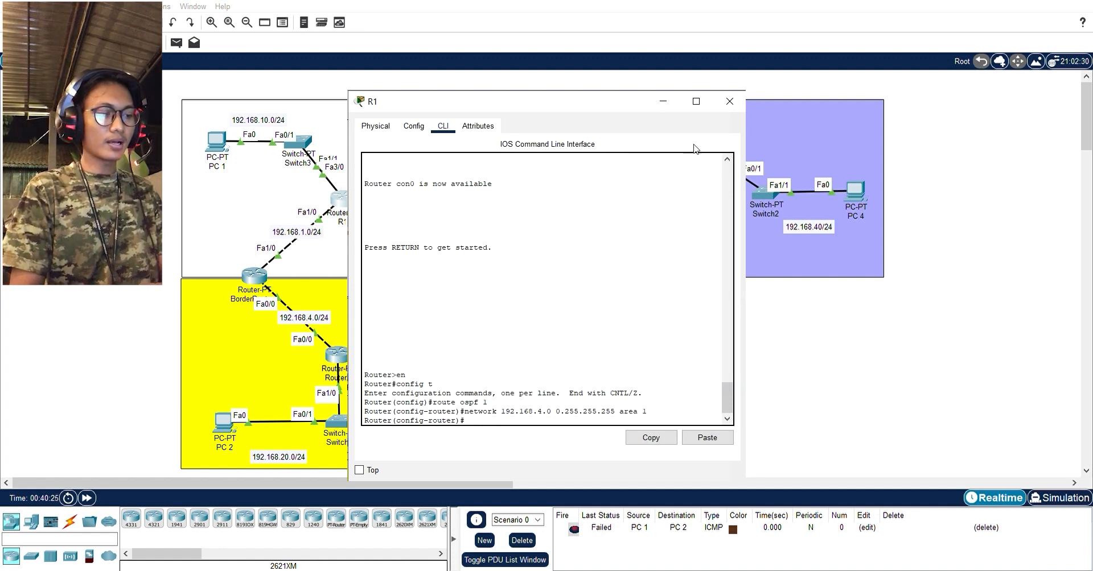
Advertise network 192.168.20.0 with wildcard 0.255.255.255 in area 1 on R1, and exit the OSPF configuration
key("alt+Tab")
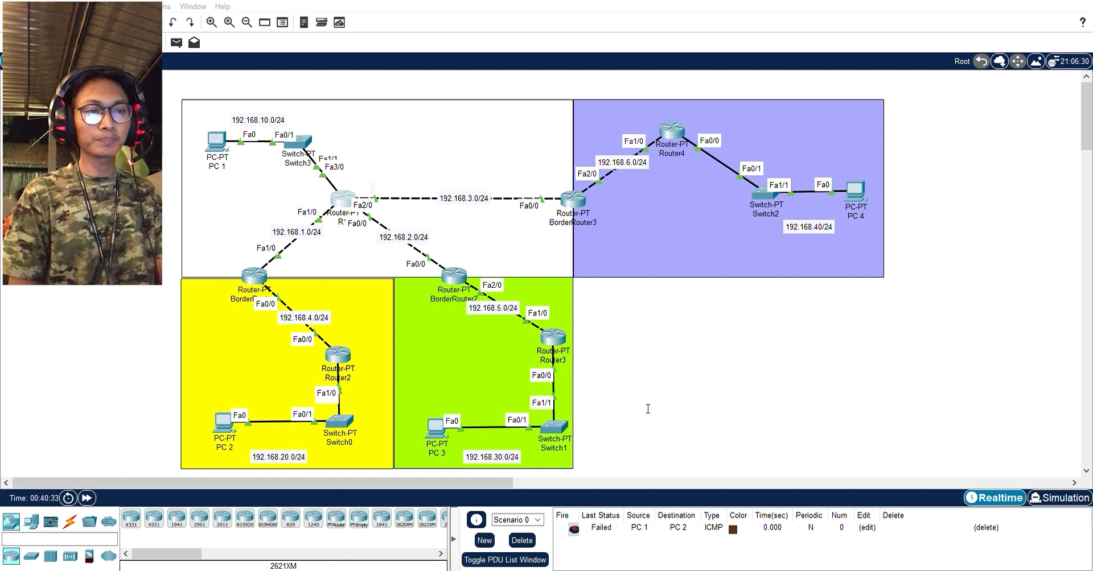
key("alt+Tab")
key("Up")
key("Down")
key("Up")
key("Left")
key("Left")
key("Left")
key("Left")
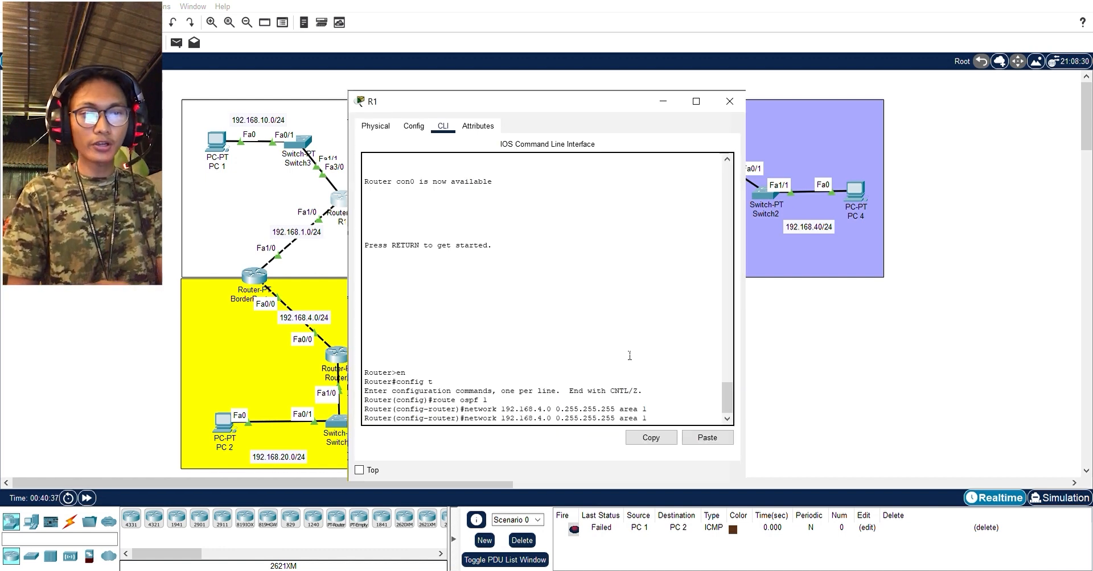
key("BackSpace")
type("20")
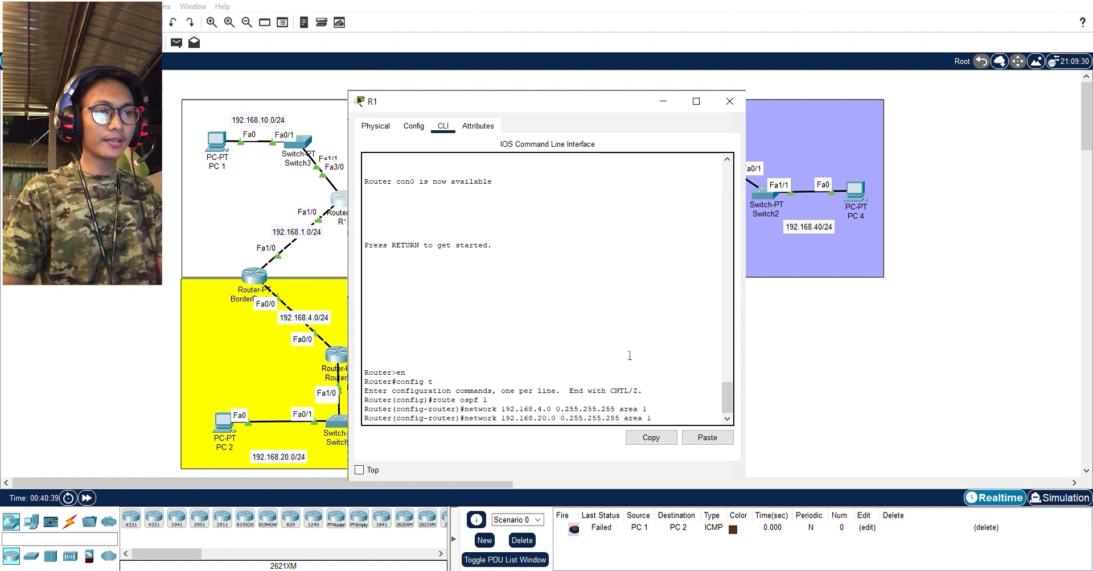
key("Return")
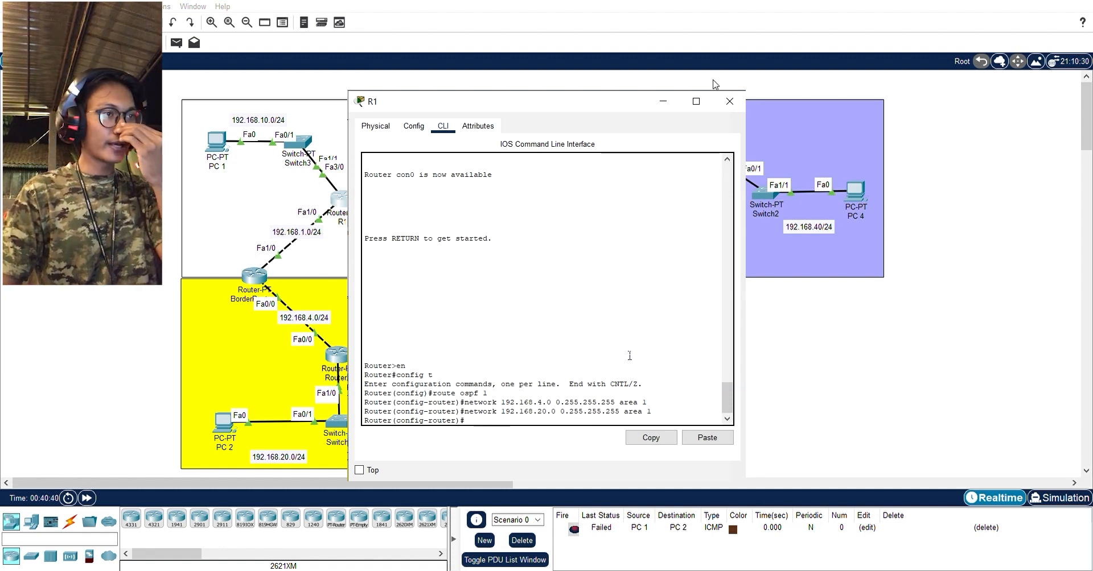
left_click(729, 102)
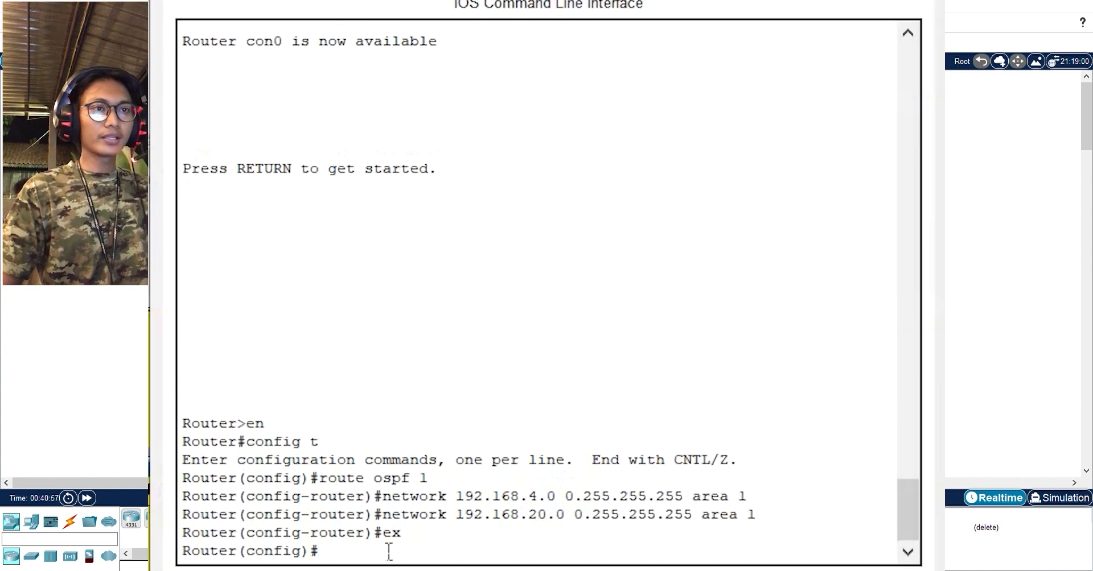
Re-enter OSPF process 1 on R1 and advertise network 192.168.5.0 with wildcard 0.255.255.255 in area 1
type("route")
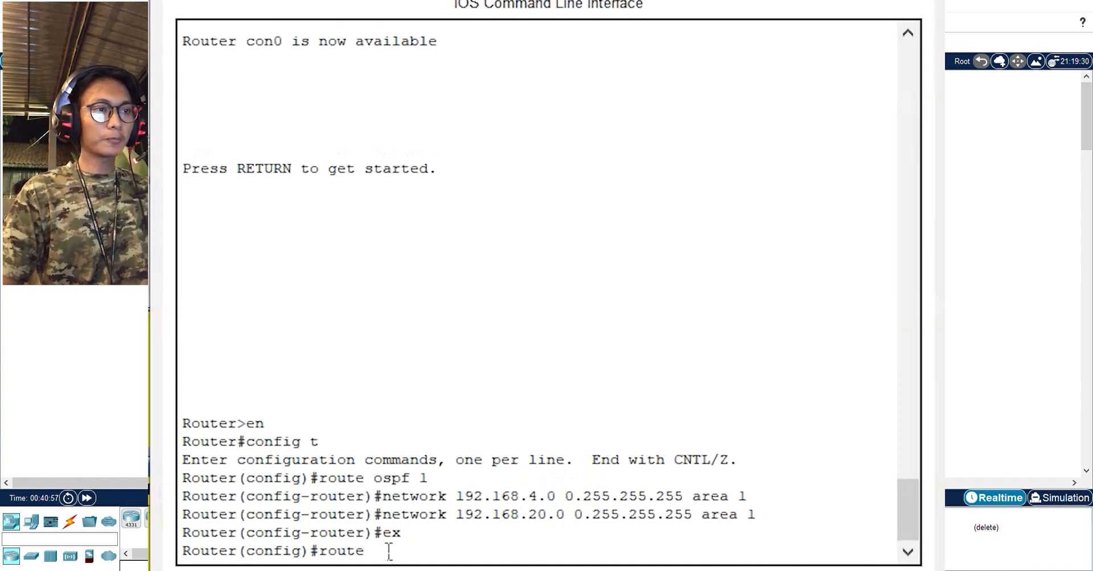
type(" ospf 1")
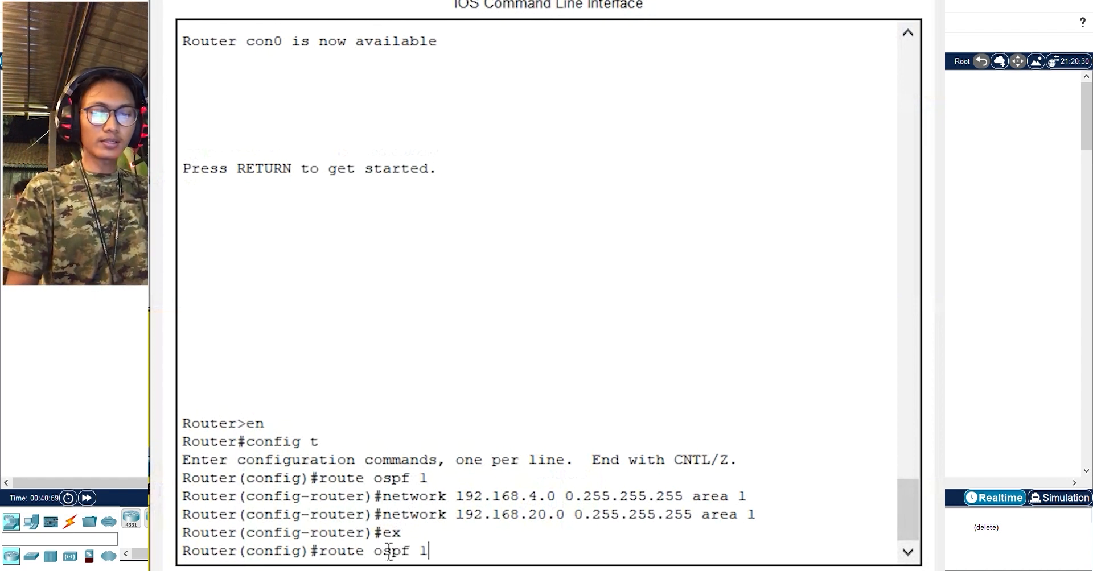
key("Return")
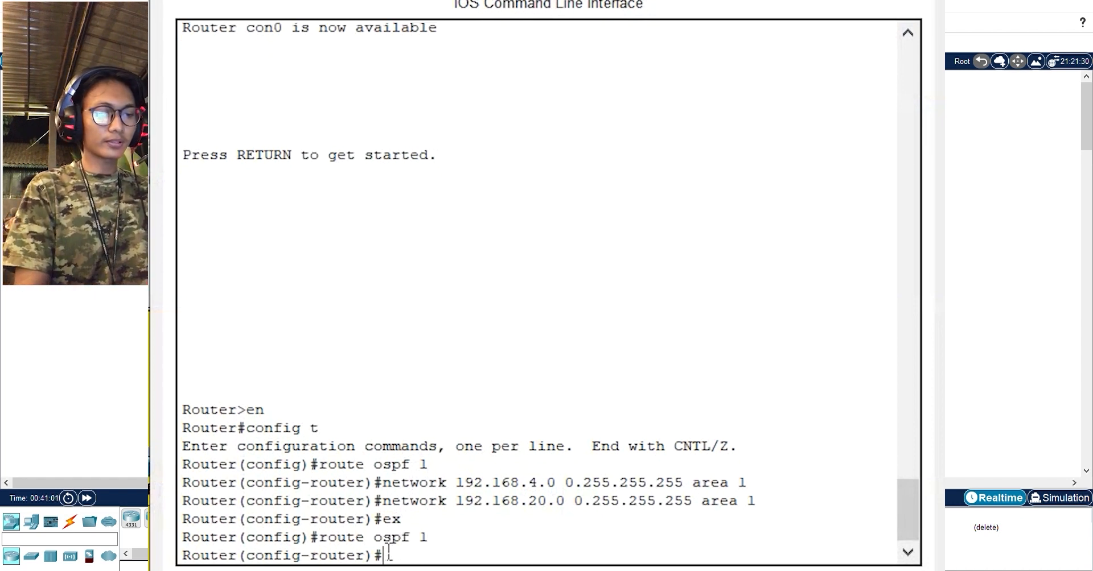
type("network")
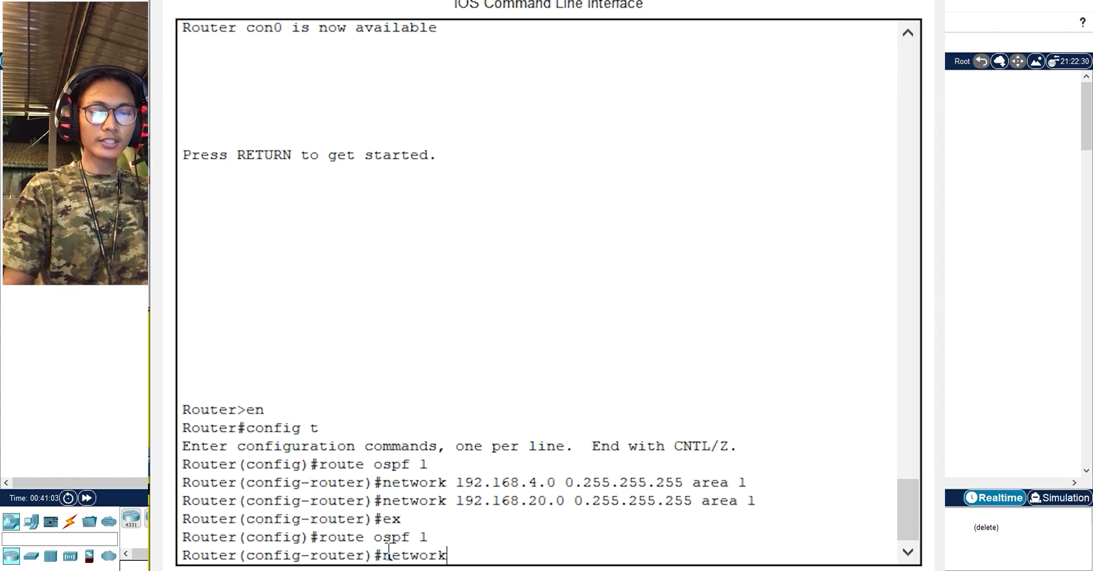
type(" 192.168.")
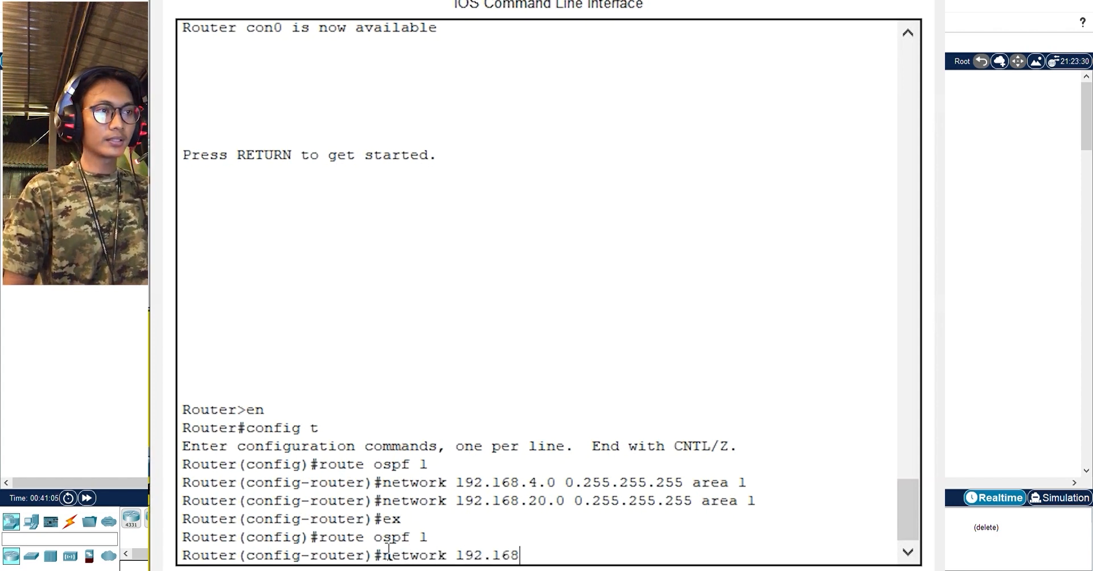
type("5.0")
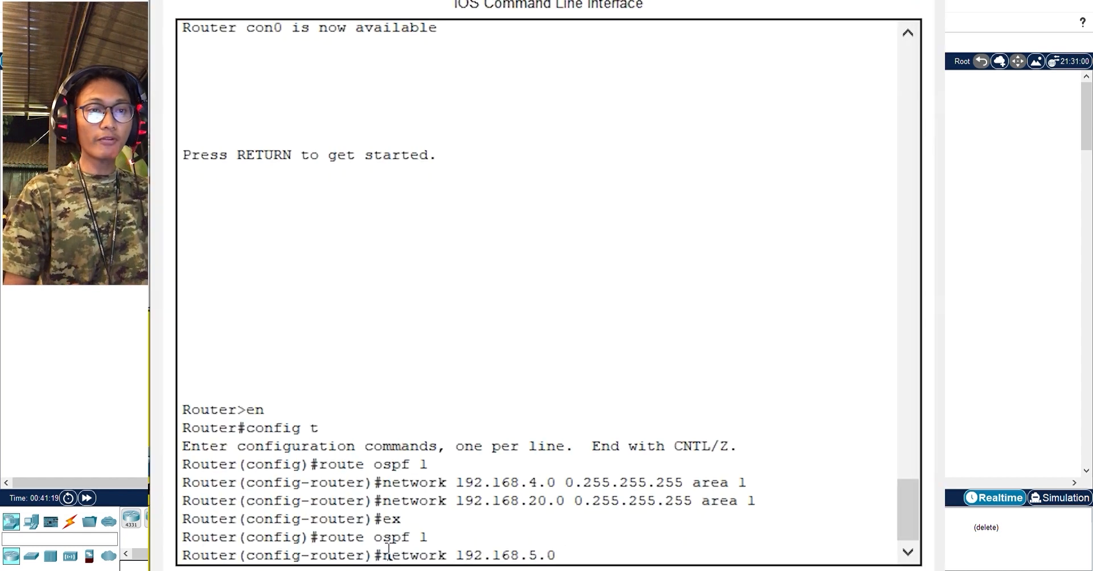
type("0.25")
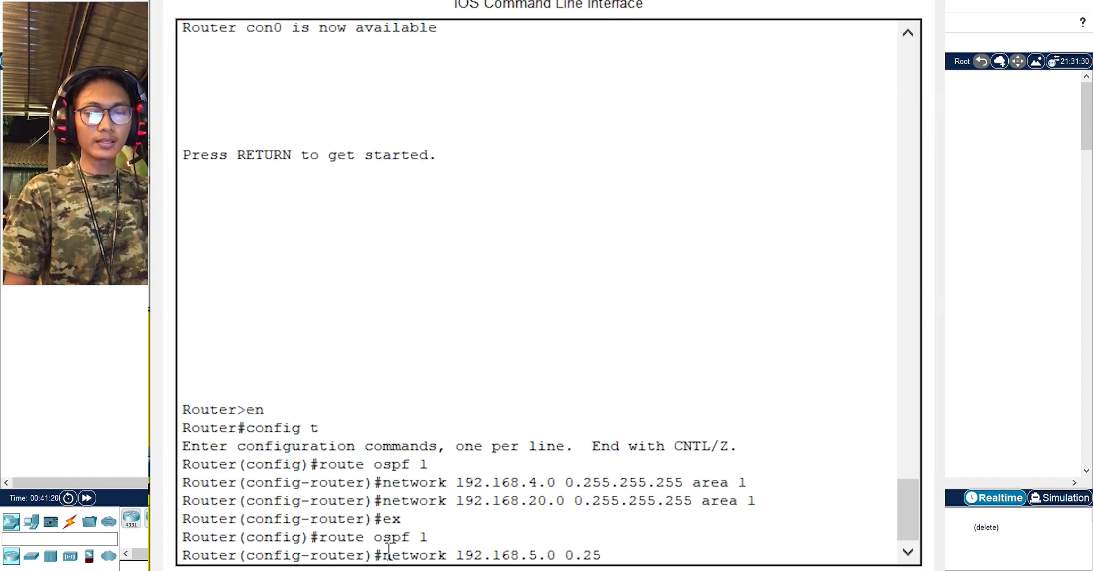
type("5.255.255 are")
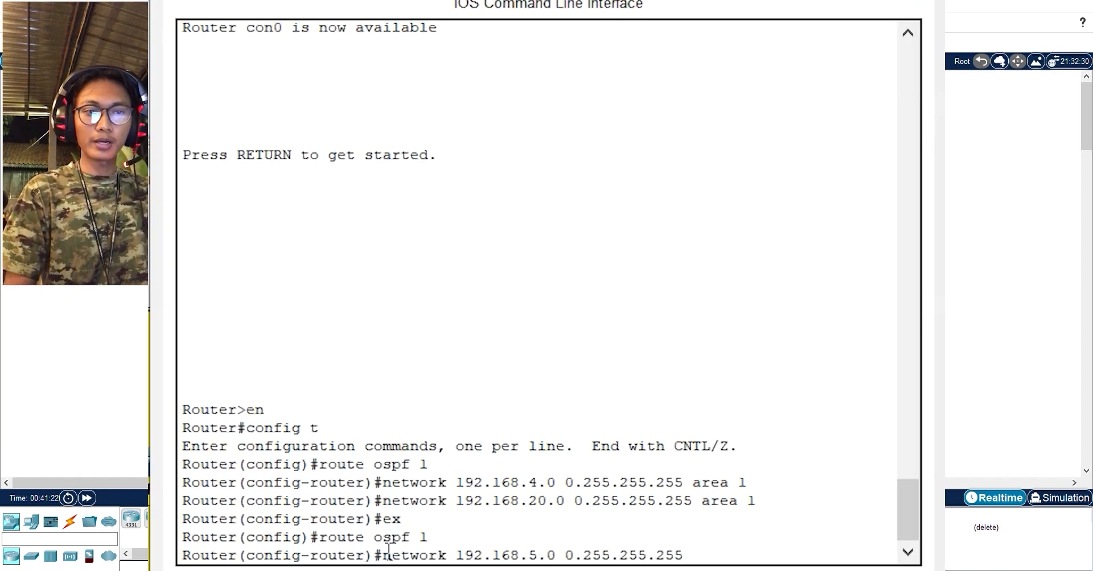
type("a")
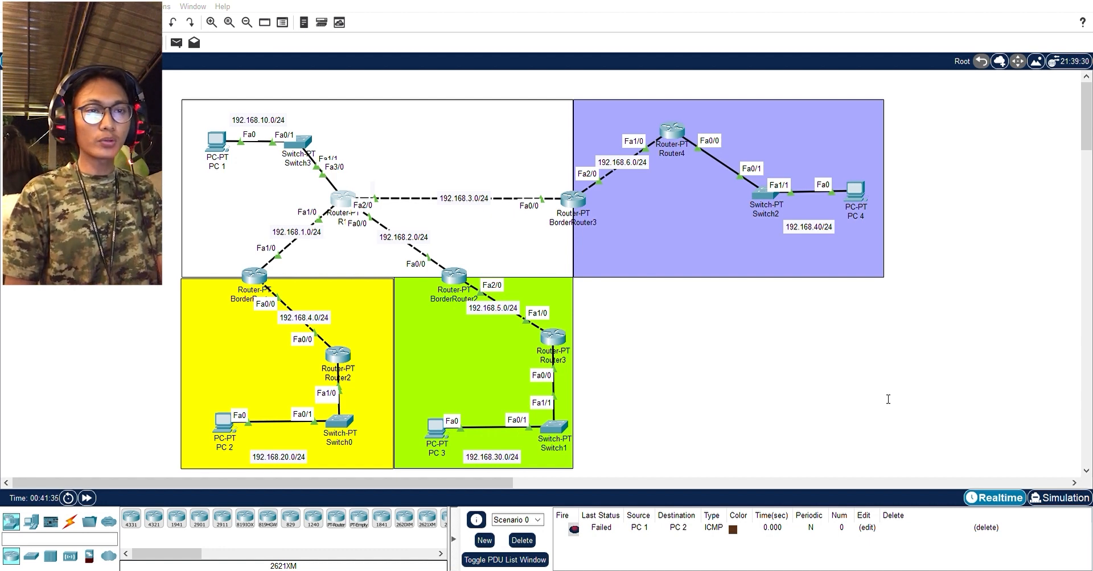
Advertise network 192.168.30.0 with wildcard 0.255.255.255 in area 1 on R1, and exit the OSPF configuration with "ex"
key("Up")
key("Left")
key("Left")
key("Left")
key("Left")
key("Left")
key("Left")
key("Left")
key("Left")
key("Left")
key("Left")
key("Left")
key("Left")
key("Left")
key("Left")
key("Left")
key("Left")
key("Left")
key("Left")
key("Left")
key("Left")
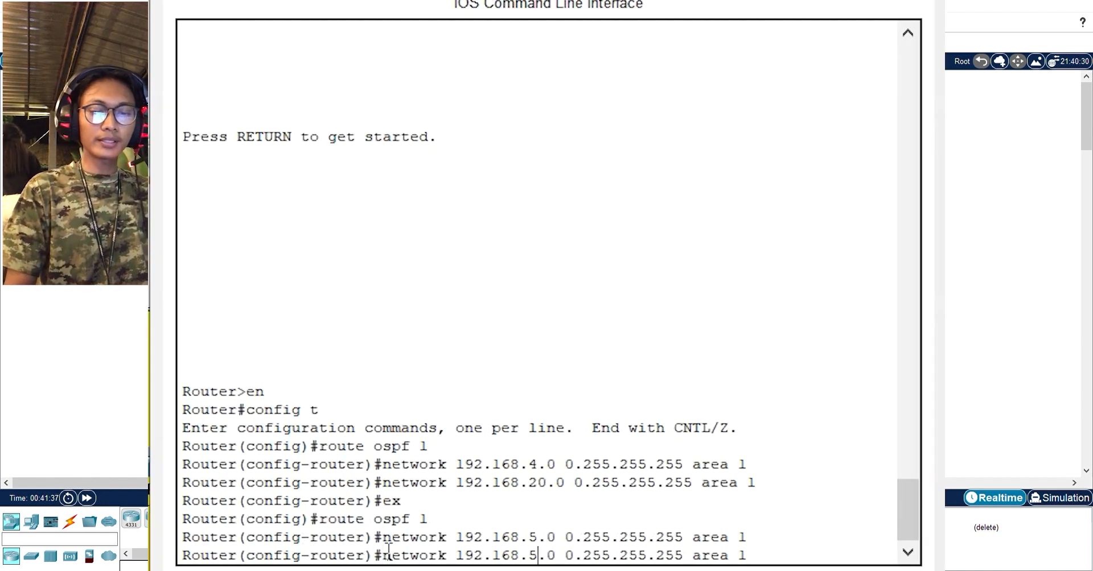
key("BackSpace")
type("30")
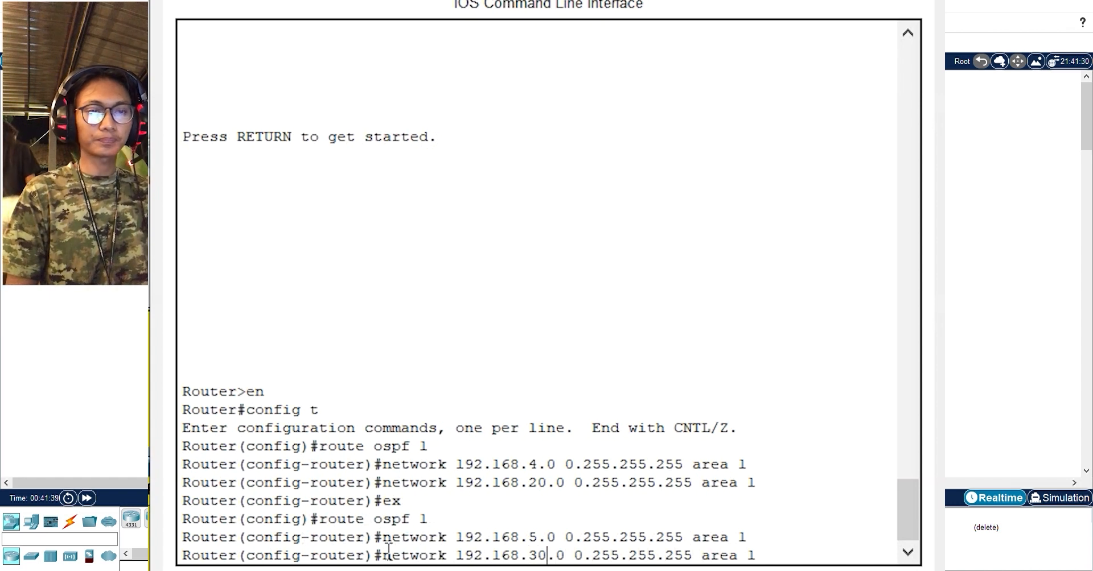
key("Return")
type("ex")
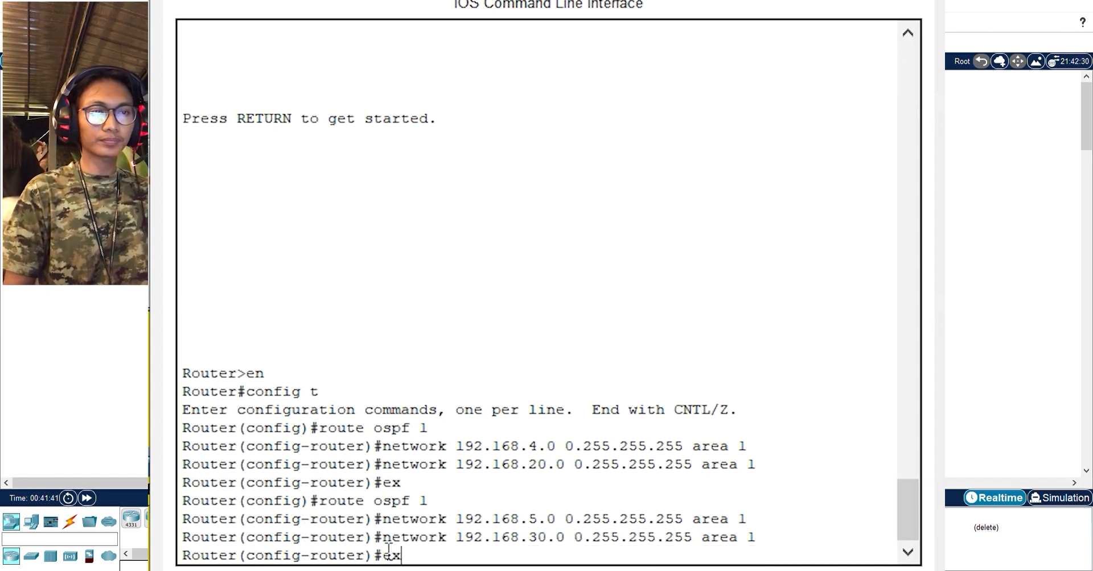
key("Return")
left_click(880, 0)
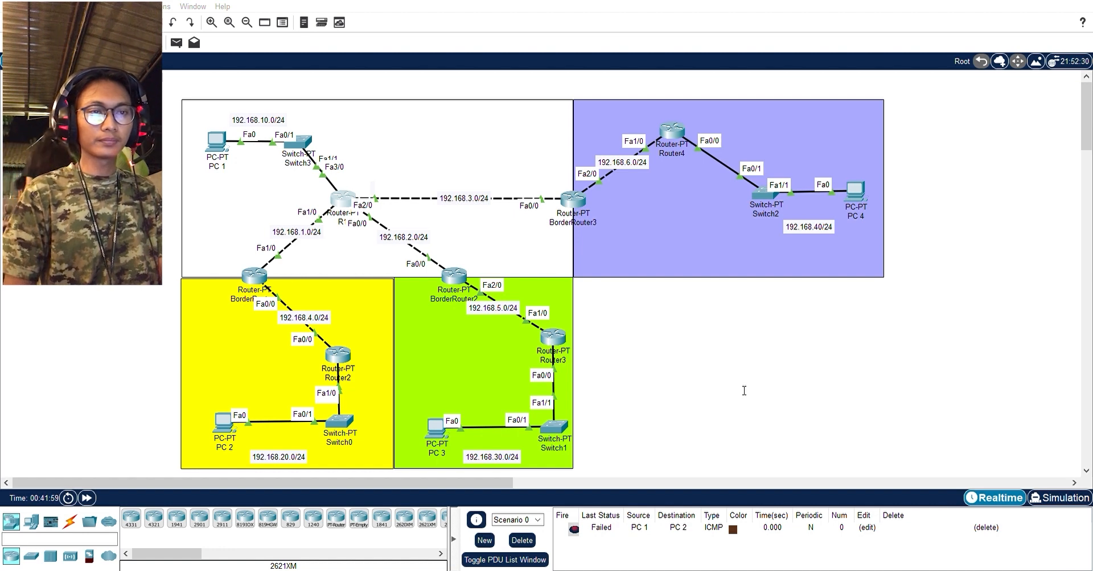
Under R1's reopened OSPF process 1, advertise network 192.168.40.0 with wildcard 0.255.255.255 in area 1
key("alt+Tab")
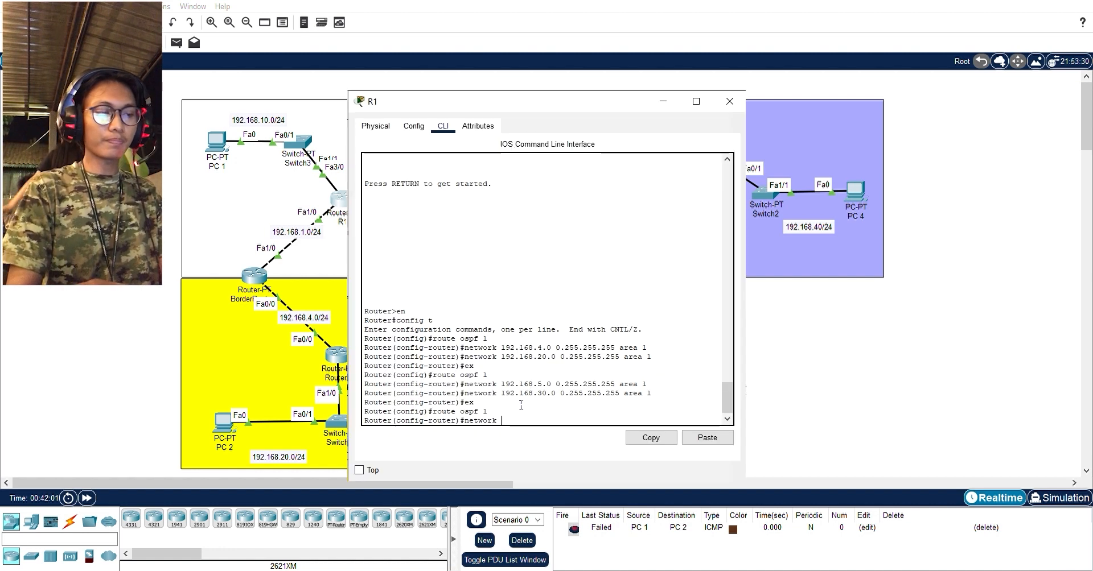
type("192.168.40.0")
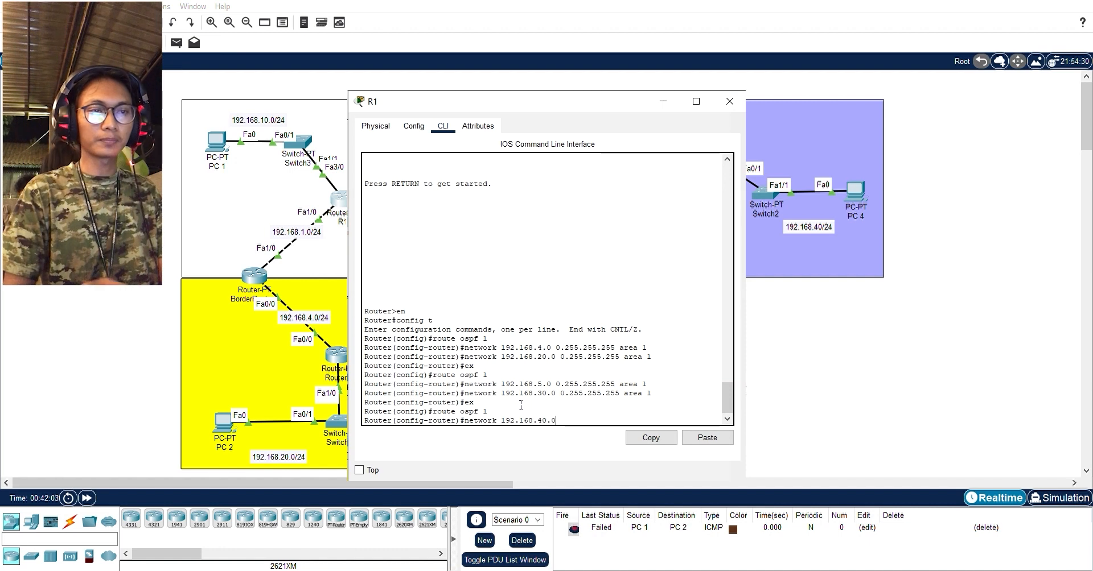
type(" 0.255.255.255 area 1")
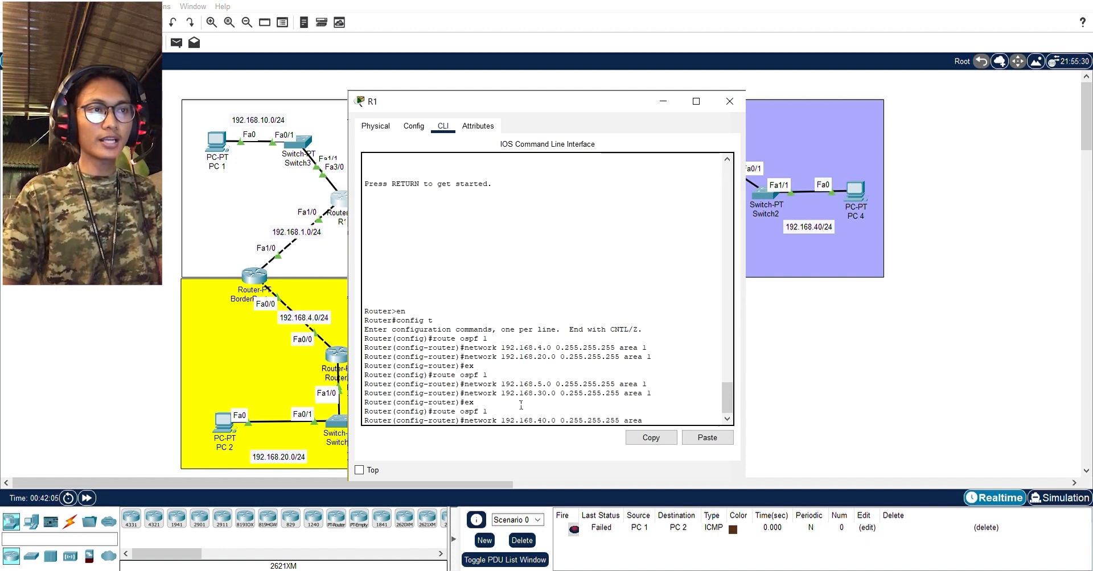
key("Return")
left_click(729, 102)
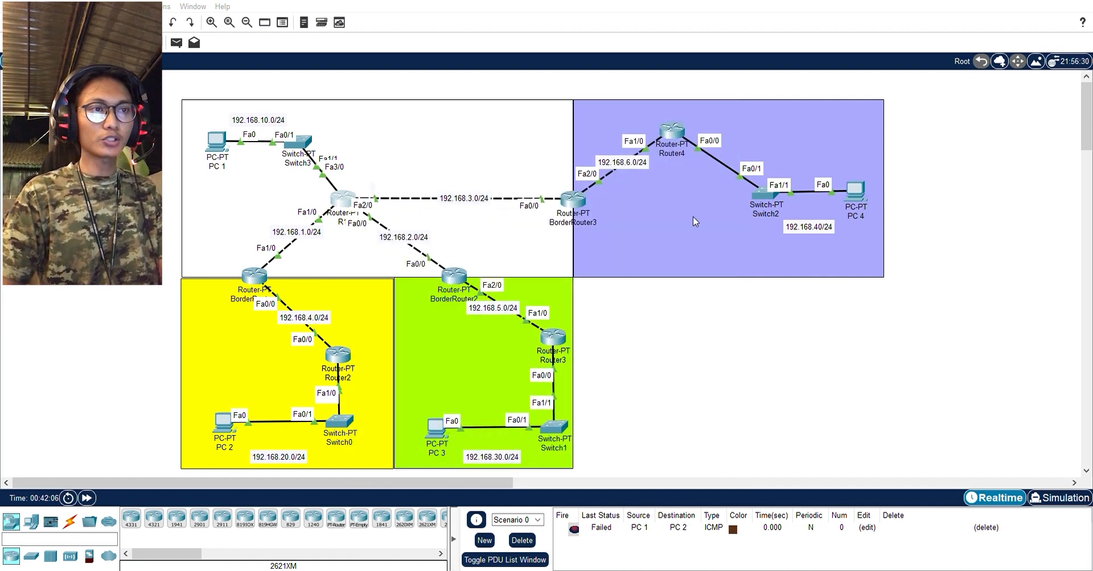
Advertise network 192.168.6.0 with wildcard 0.255.255.255 in area 1 on R1, and close its configuration window
key("alt+Tab")
key("Left")
key("Left")
key("Left")
key("Left")
key("Left")
key("Left")
key("Left")
key("Left")
key("Left")
key("Left")
key("Left")
key("Left")
key("Left")
key("Left")
key("Left")
key("Left")
key("Left")
key("Left")
key("Left")
key("Left")
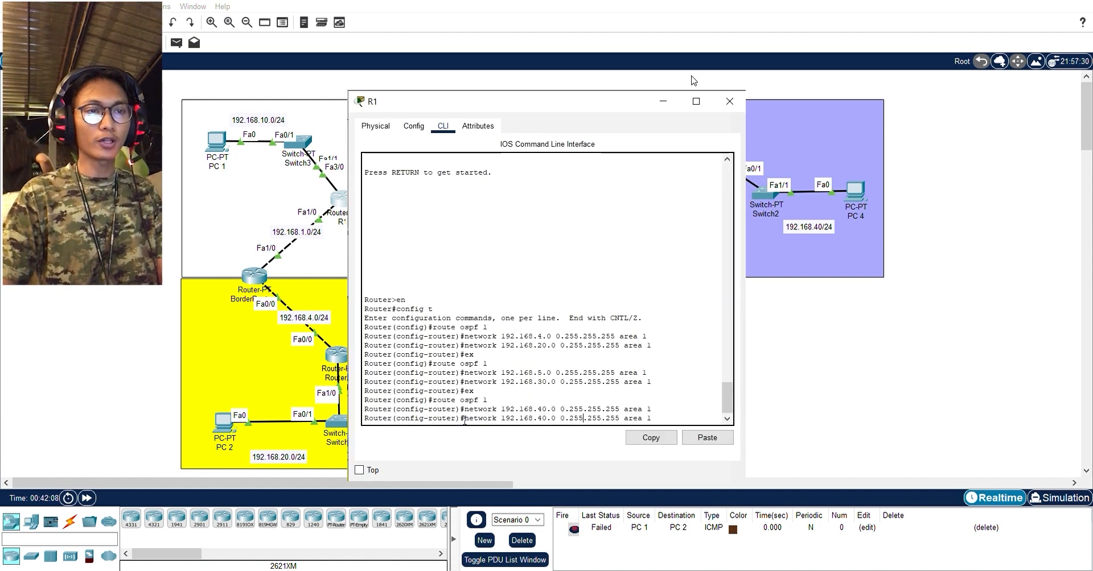
key("BackSpace")
key("BackSpace")
type("6")
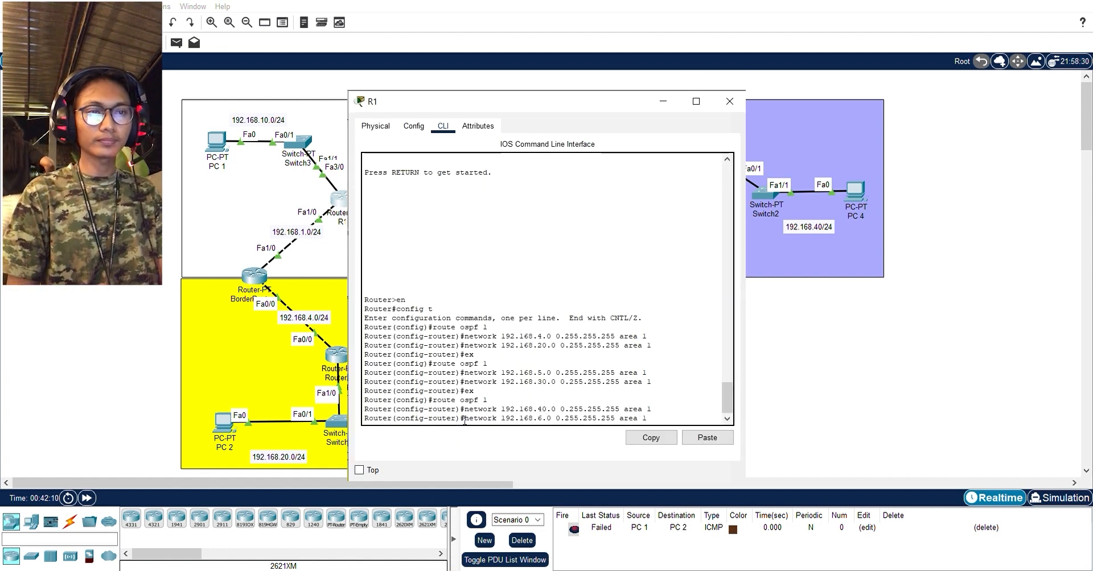
key("Return")
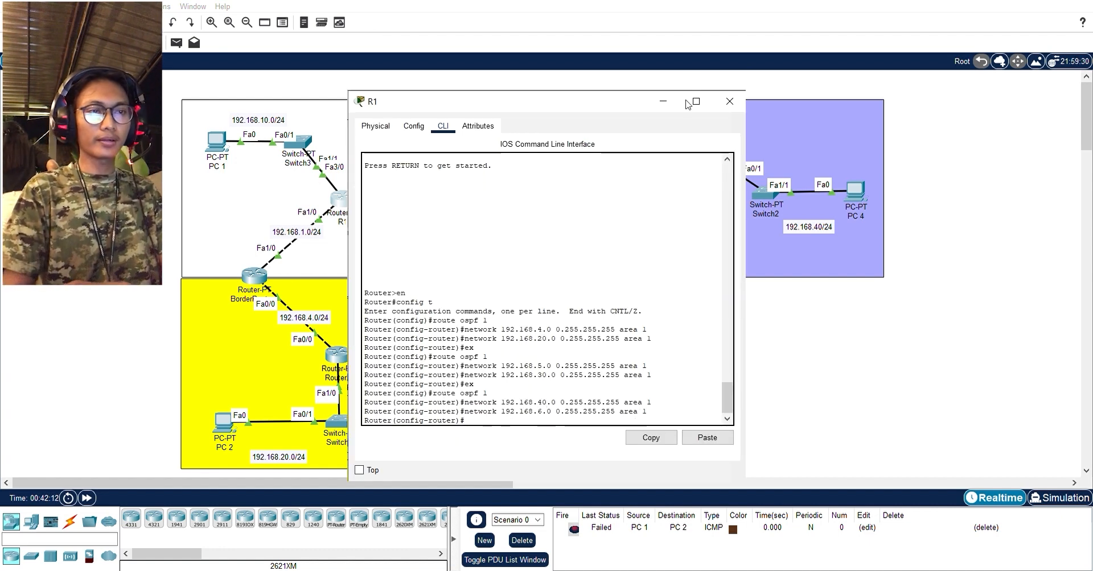
left_click(729, 101)
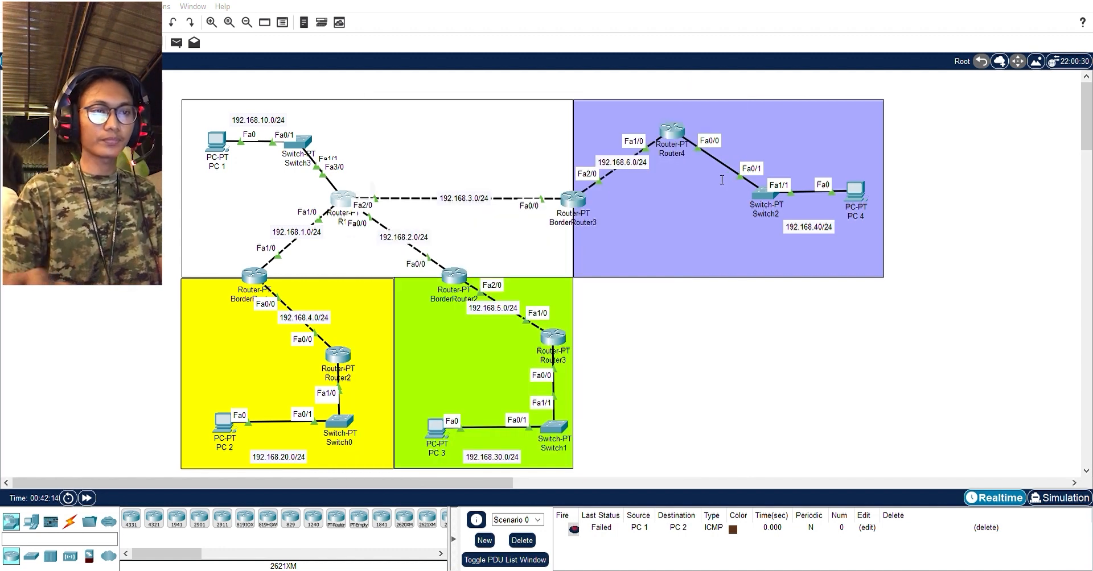
left_click(728, 108)
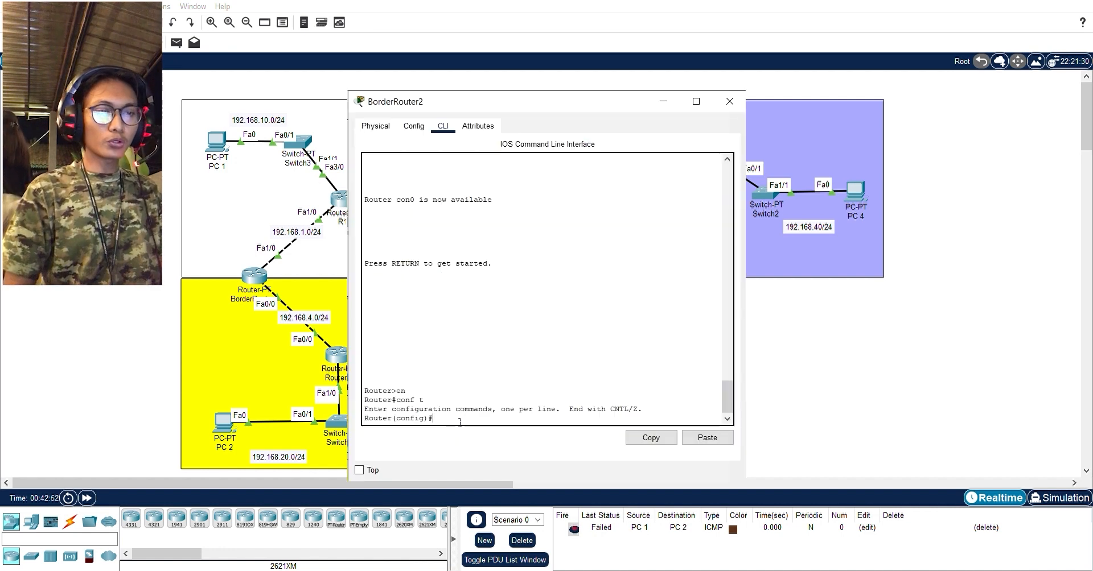
Under OSPF process 1 on BorderRouter2, advertise network 192.168.10.0 with wildcard 0.255.255.255 in area 1, and close the router's window
type("route ospf 1")
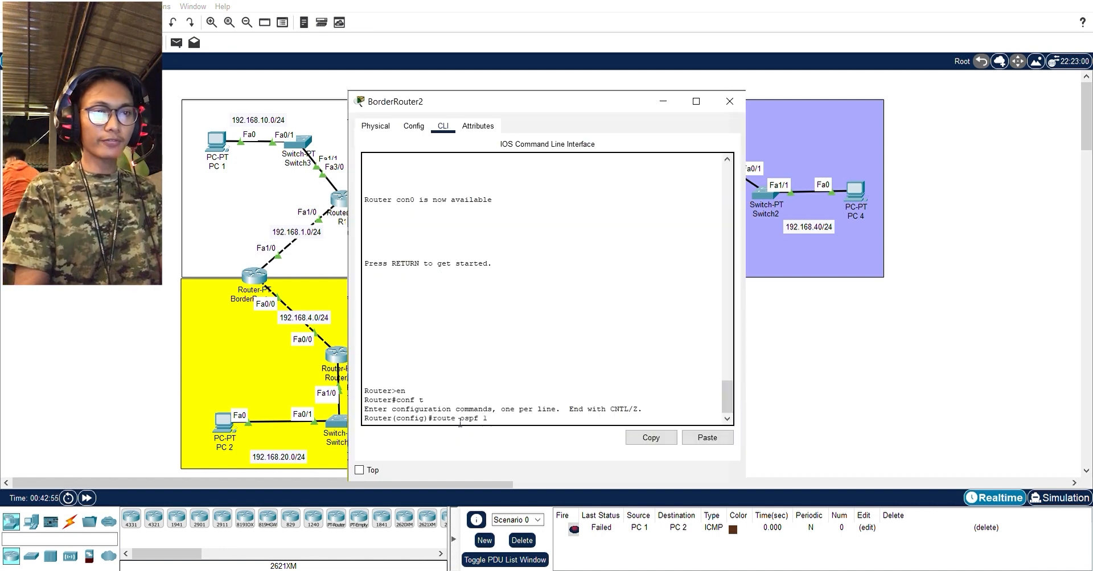
key("Return")
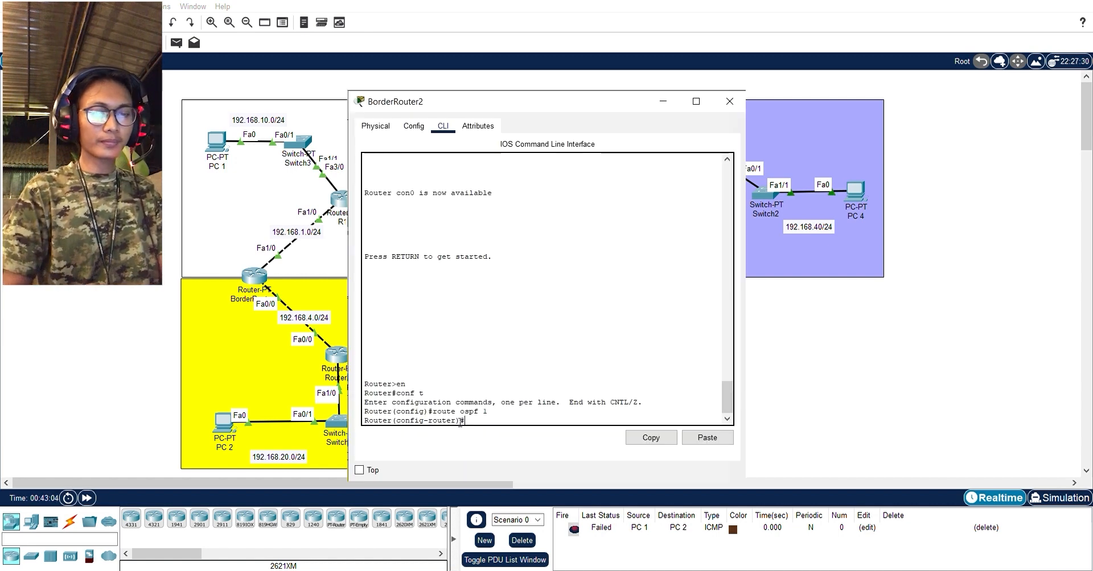
type("rk 19")
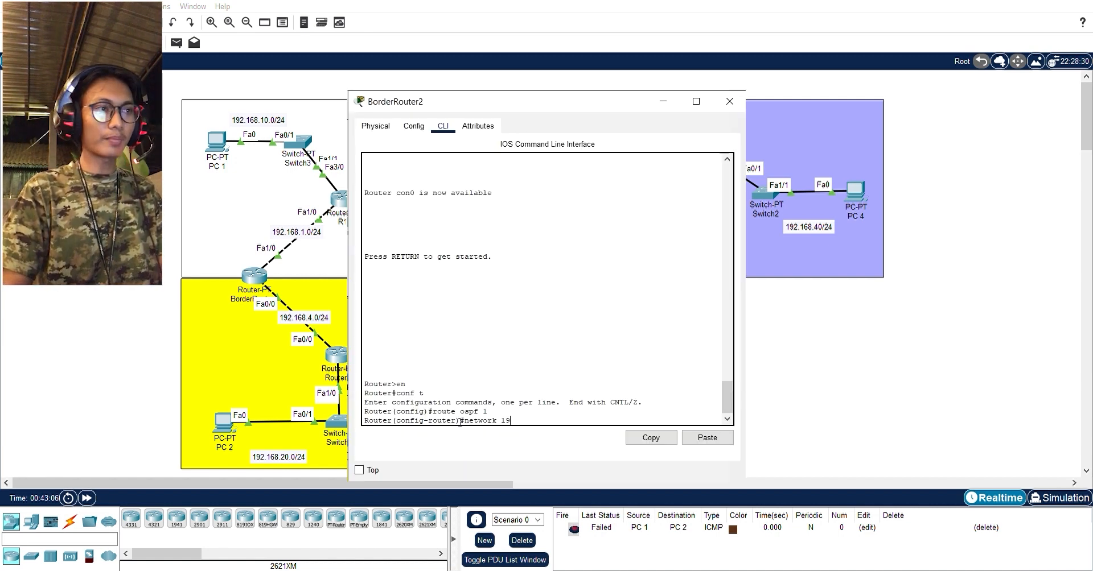
type("2.168")
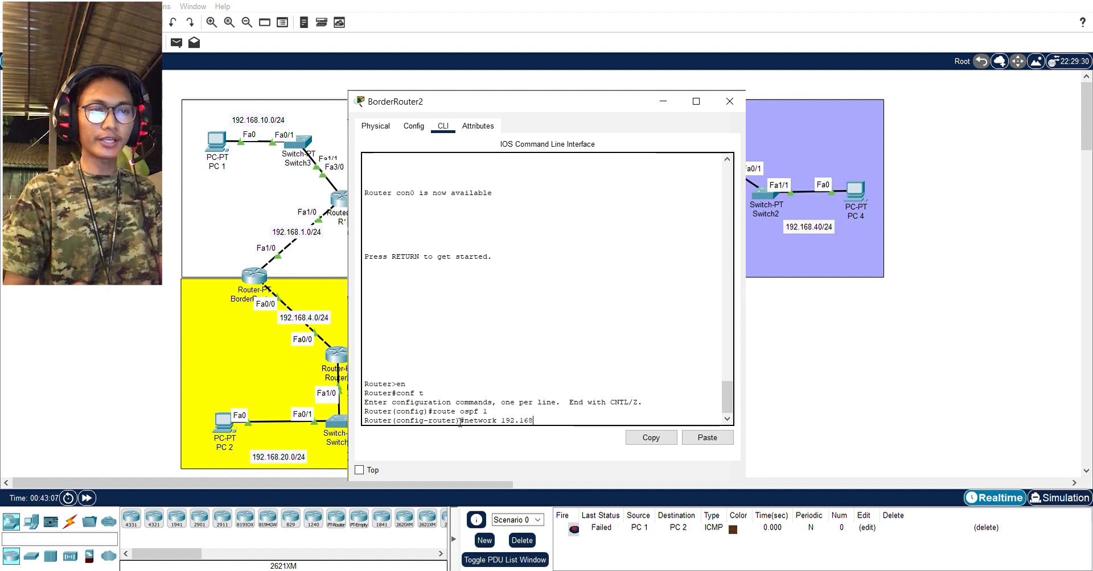
type(".10.0 ")
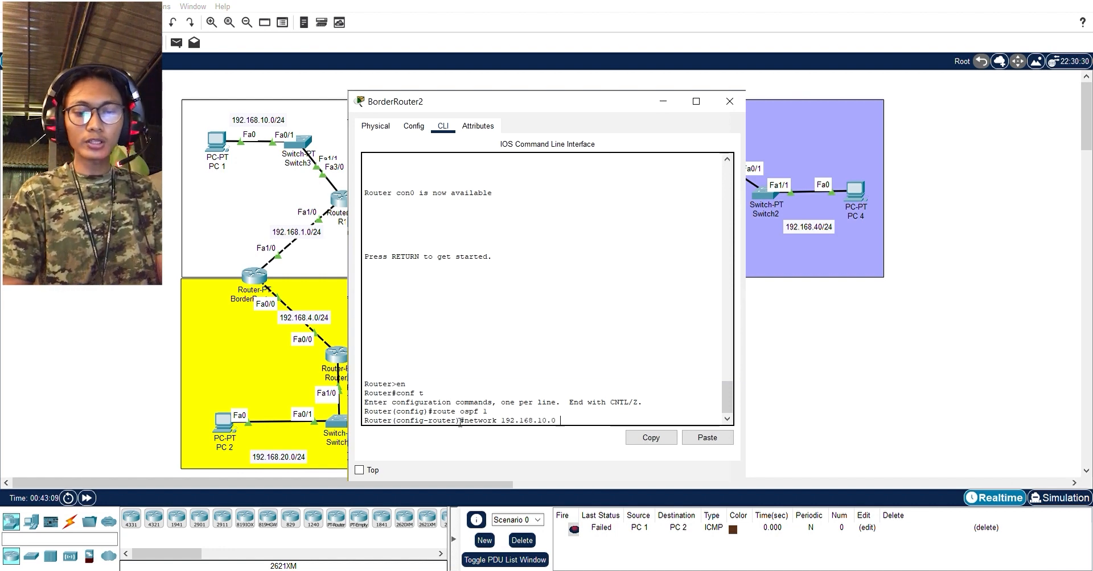
type("0.255.2")
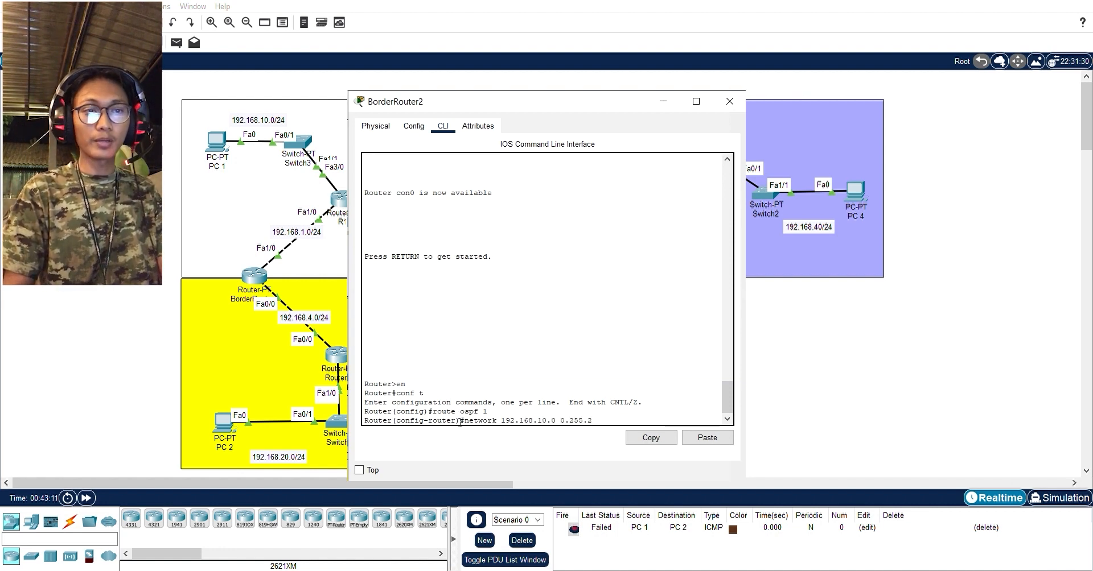
type("55.255 area")
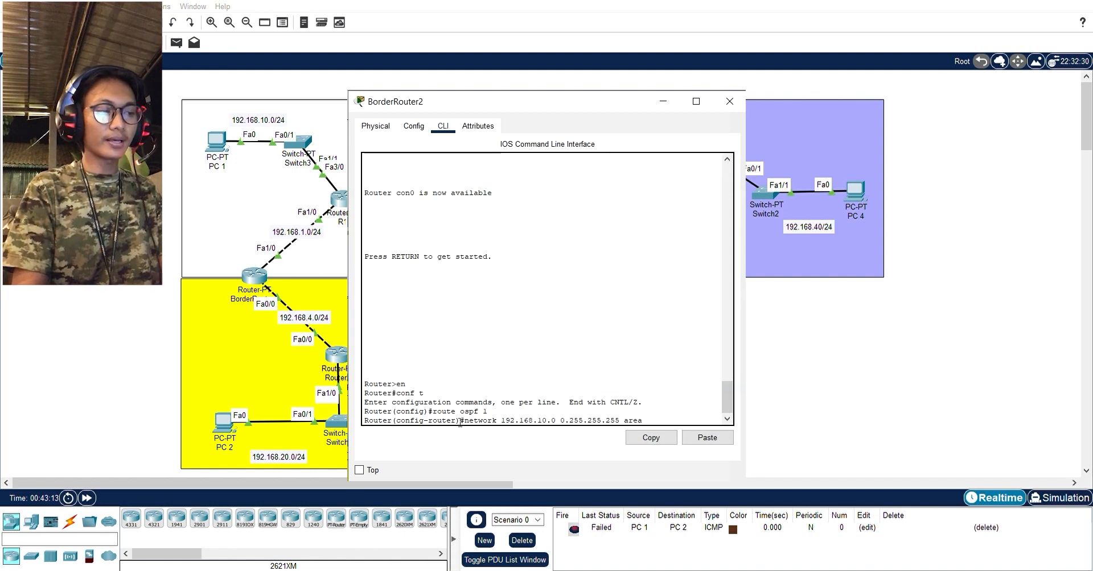
type(" 1")
key("Return")
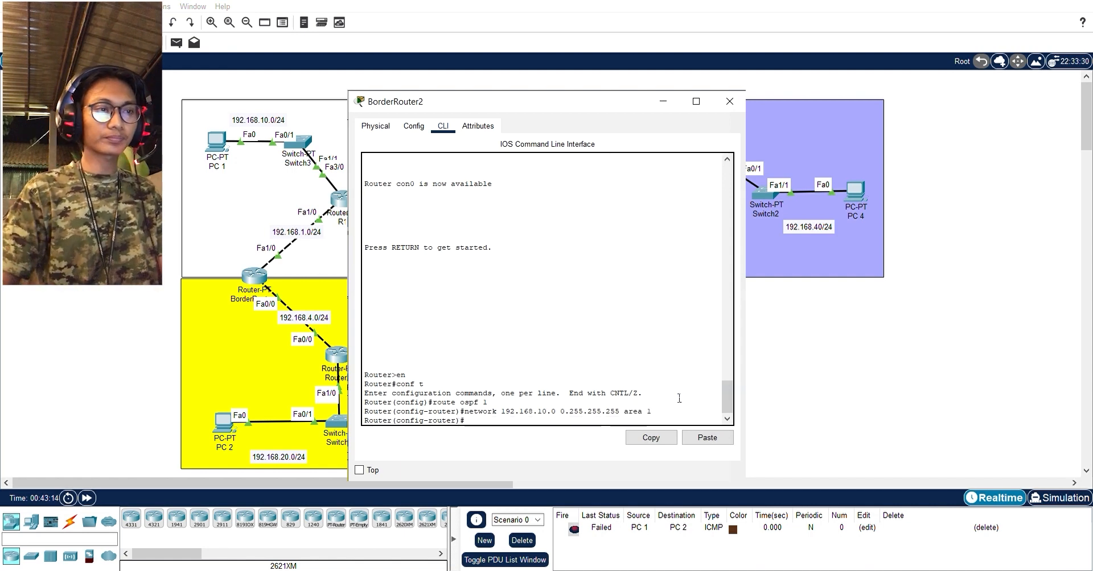
left_click(729, 101)
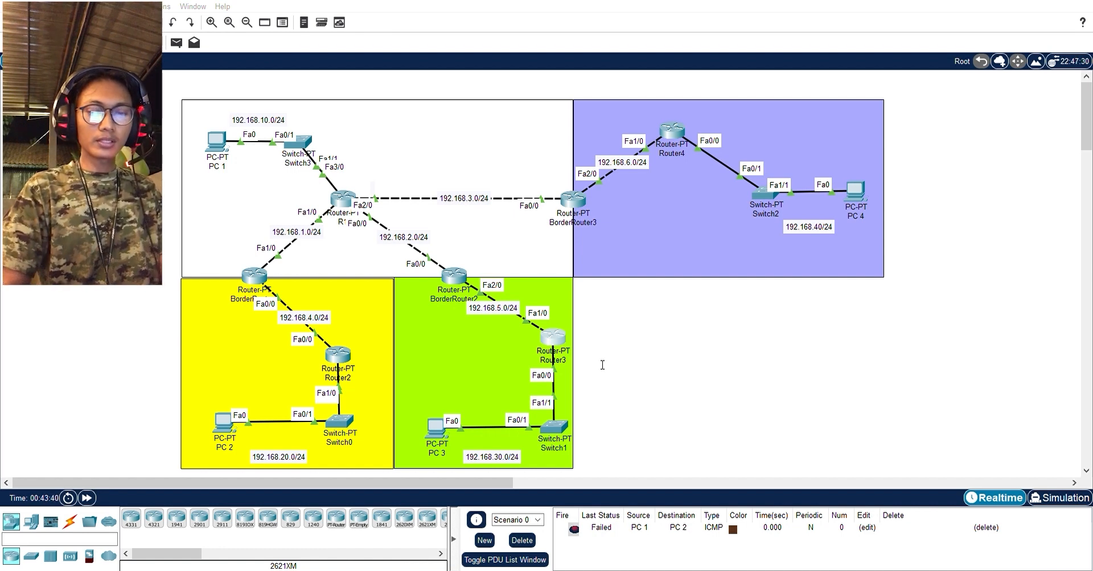
Under OSPF process 1 on Router3, advertise network 192.168.2.0 with wildcard 0.255.255.255 in area 1
left_click(552, 339)
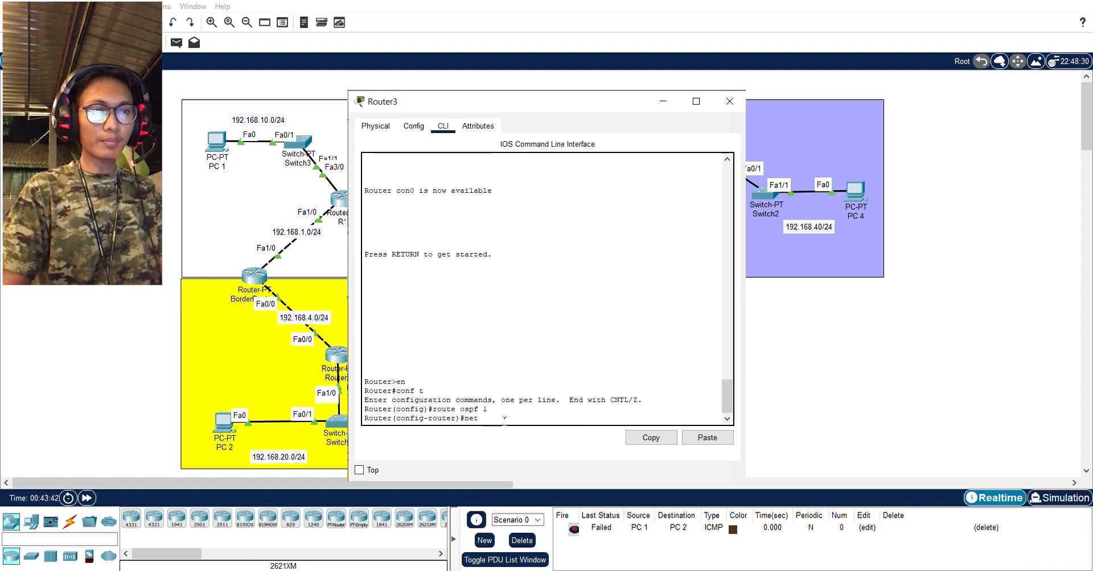
type("work 19")
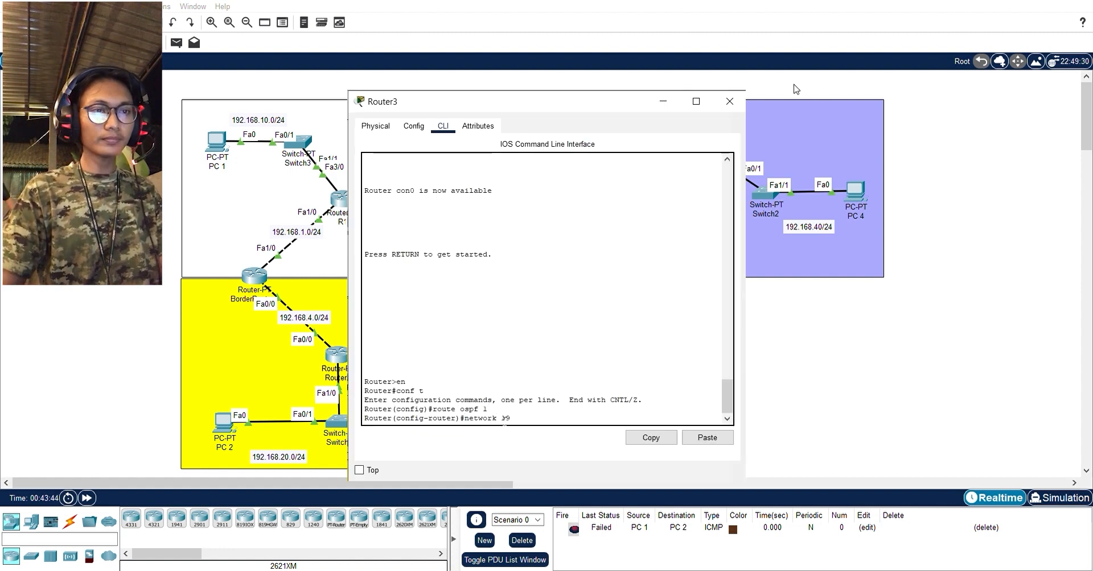
type("2.168.2.0")
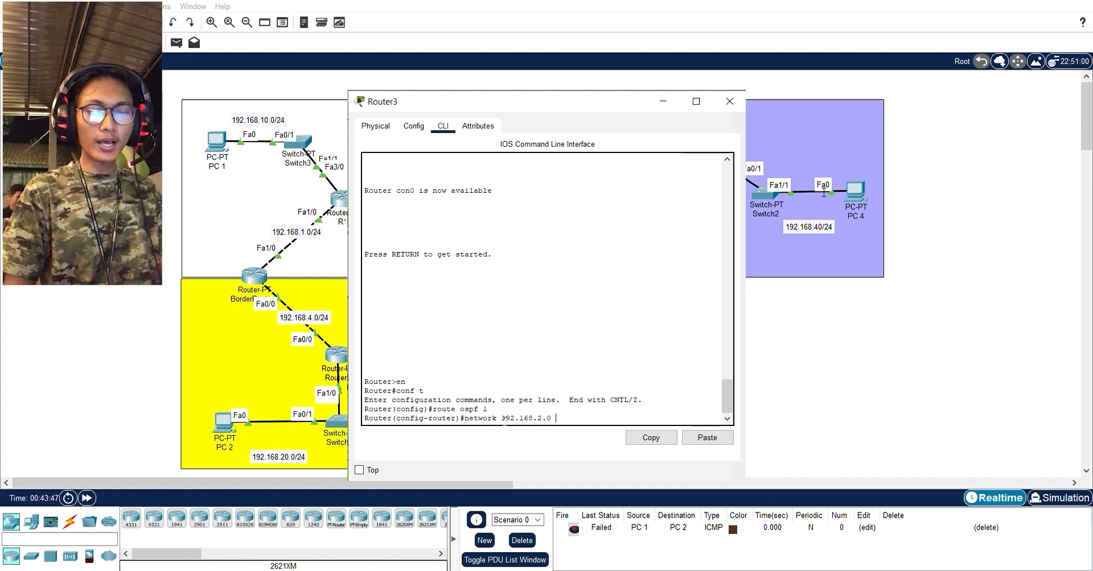
left_click(823, 192)
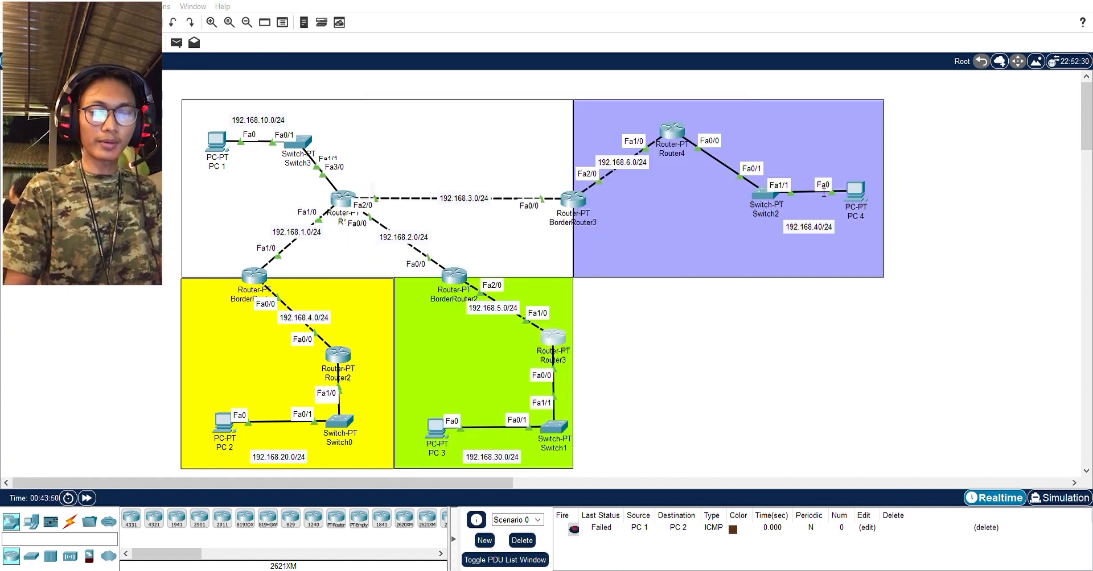
key("alt+Tab")
type("0.255.255.")
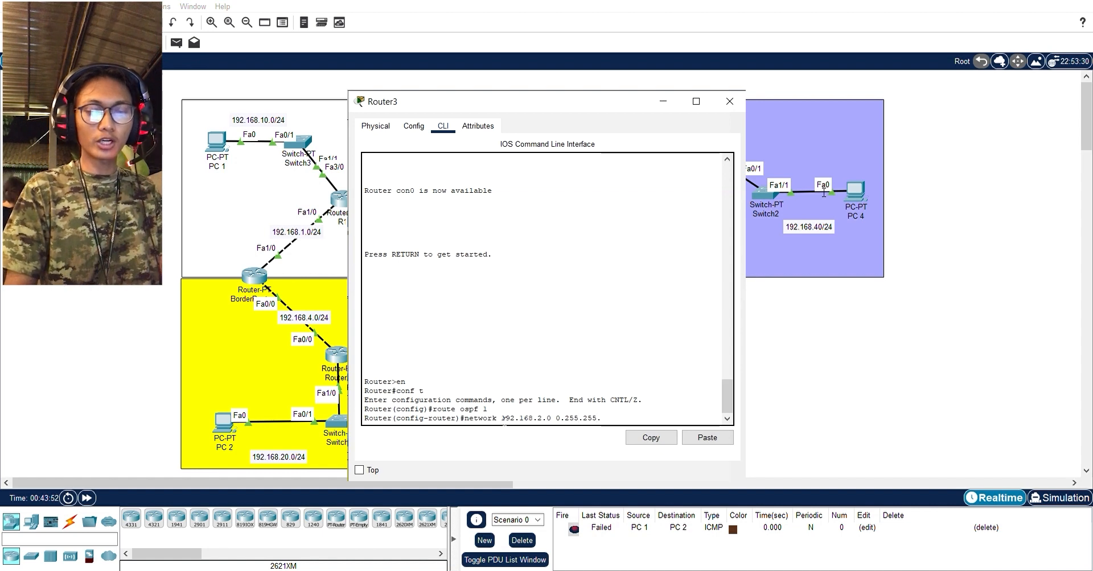
type("255 area 1")
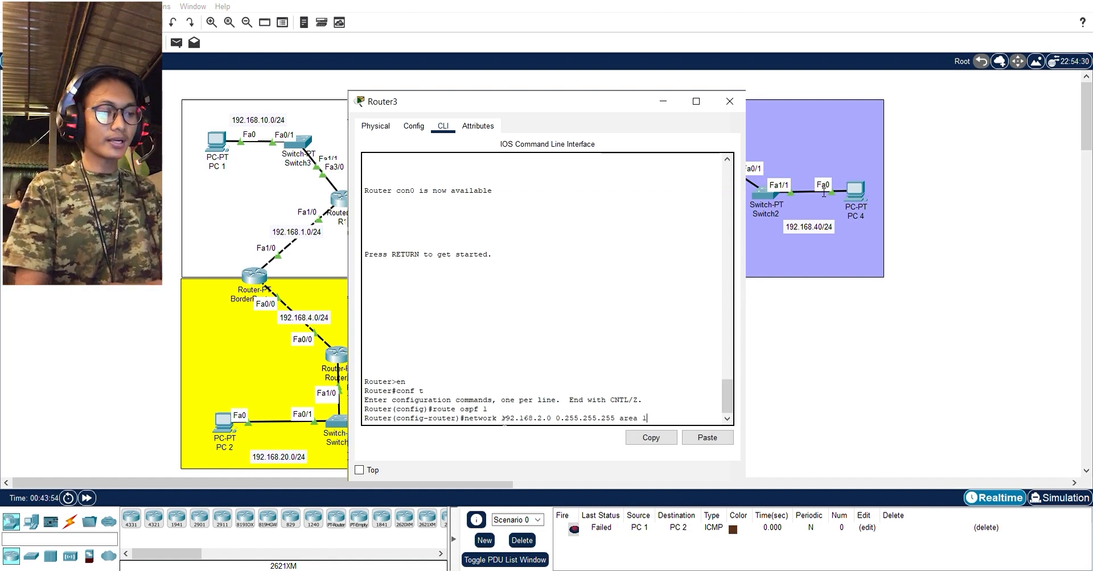
key("Return")
Advertise network 192.168.10.0 with wildcard 0.255.255.255 in area 1 on Router3, reusing the previous network statement
key("Up")
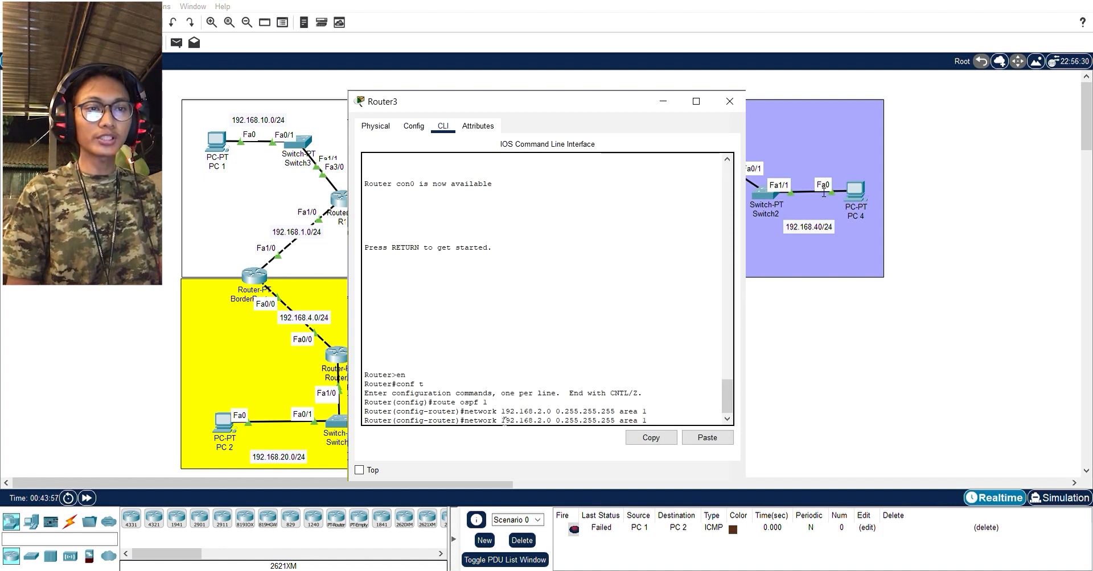
key("BackSpace")
type("10")
key("Return")
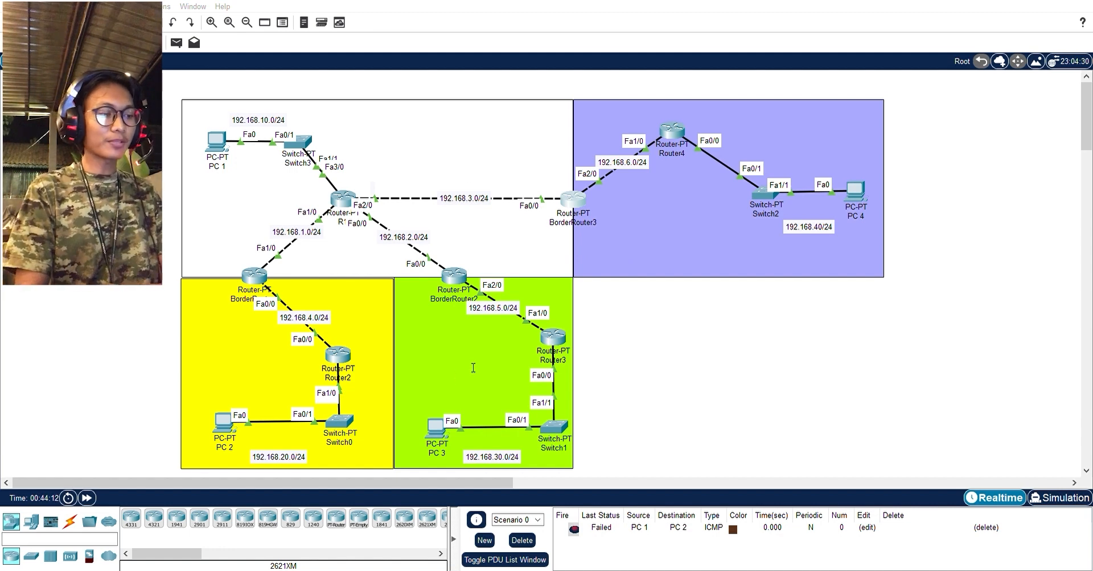
Enter OSPF process 1 on BorderRouter3, advertise network 192.168.10.0 with wildcard 0.255.255.255 in area 1, and close the router's window
type("route")
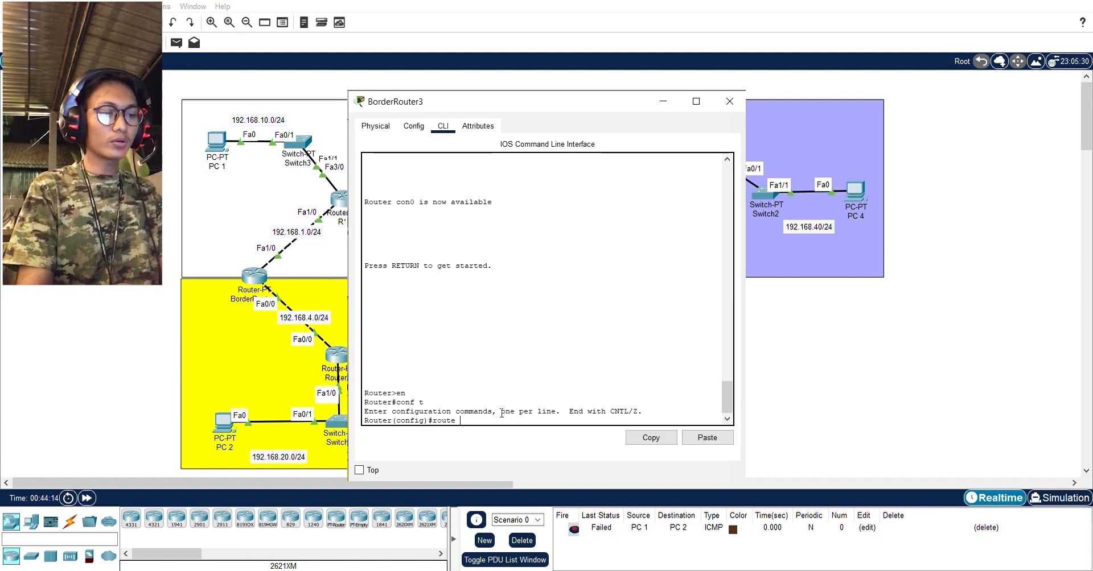
type(" ospf 1")
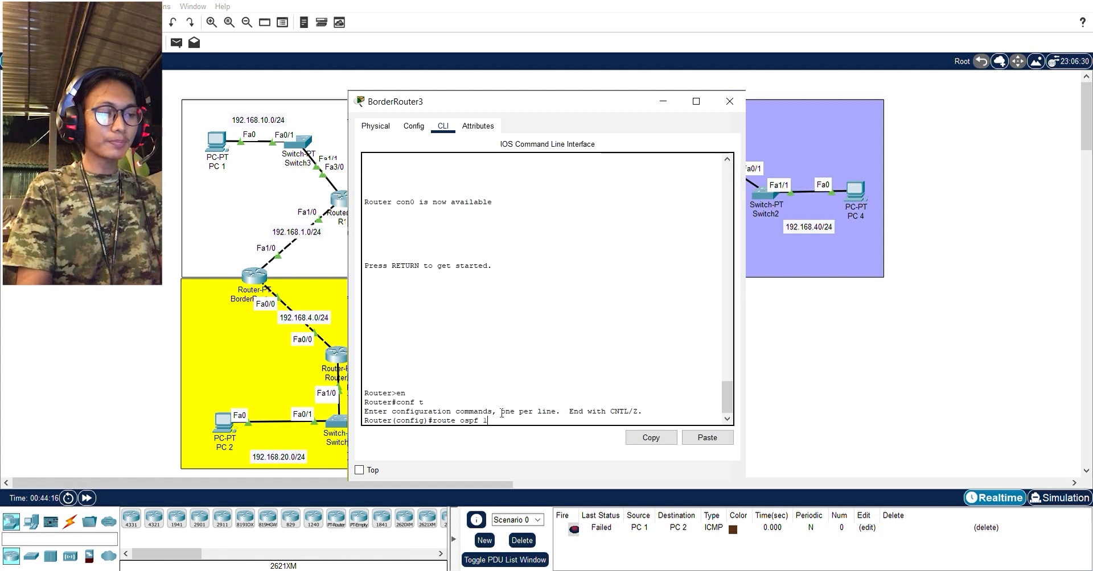
key("Return")
type("network")
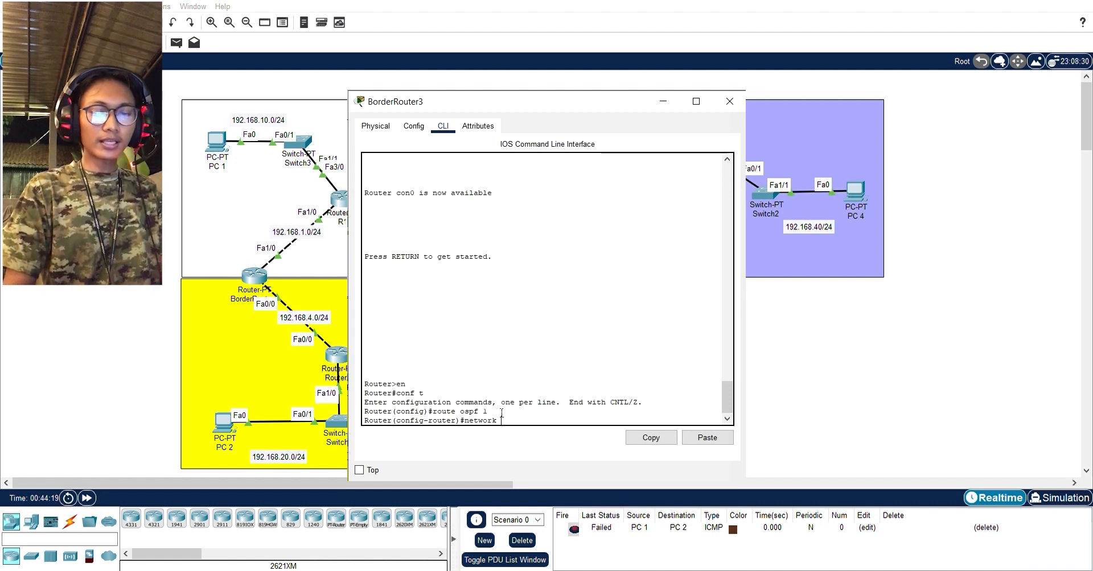
type(" 192.168")
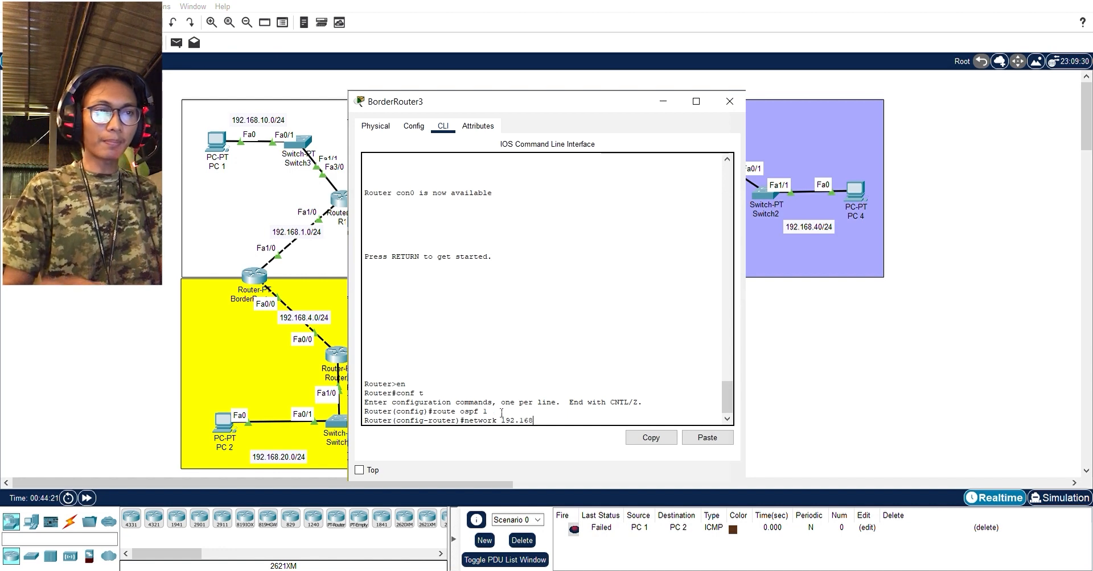
key("alt+Tab")
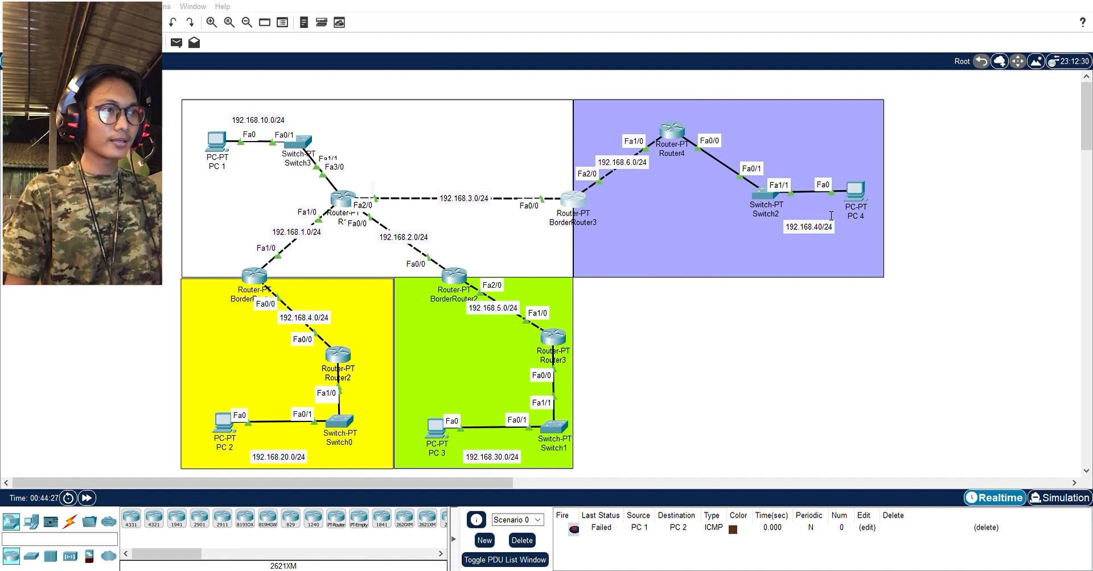
key("alt+Tab")
type("10.0 ")
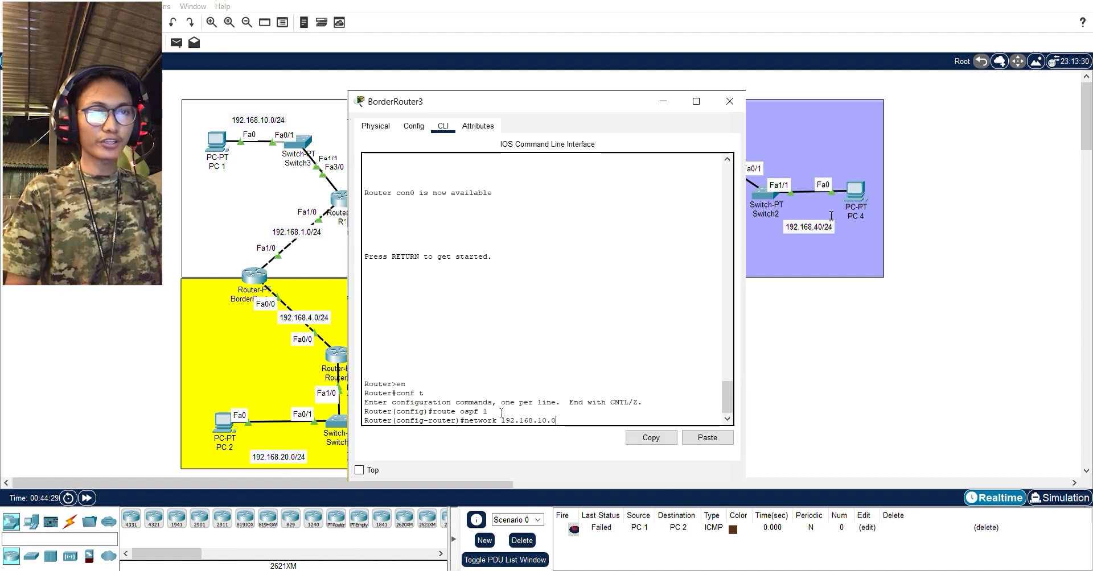
type("0.")
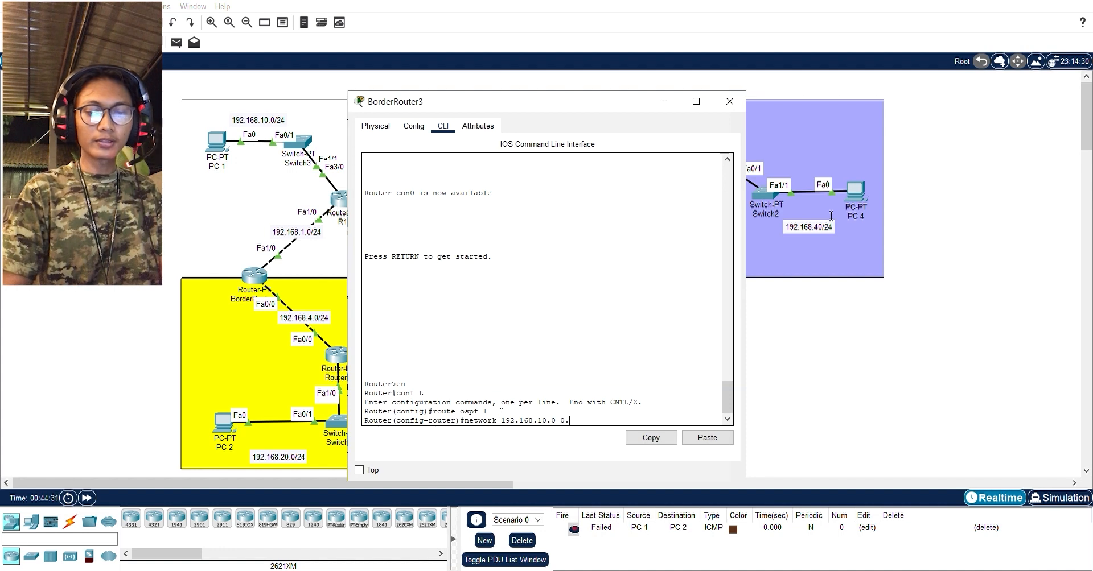
type("255.255.255")
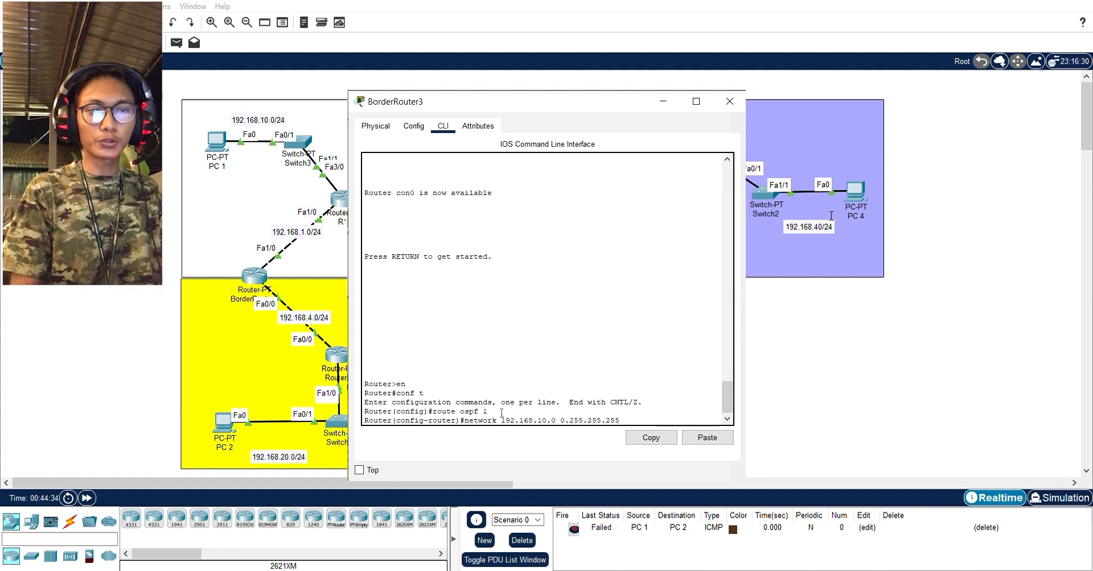
type(" area 1")
key("Return")
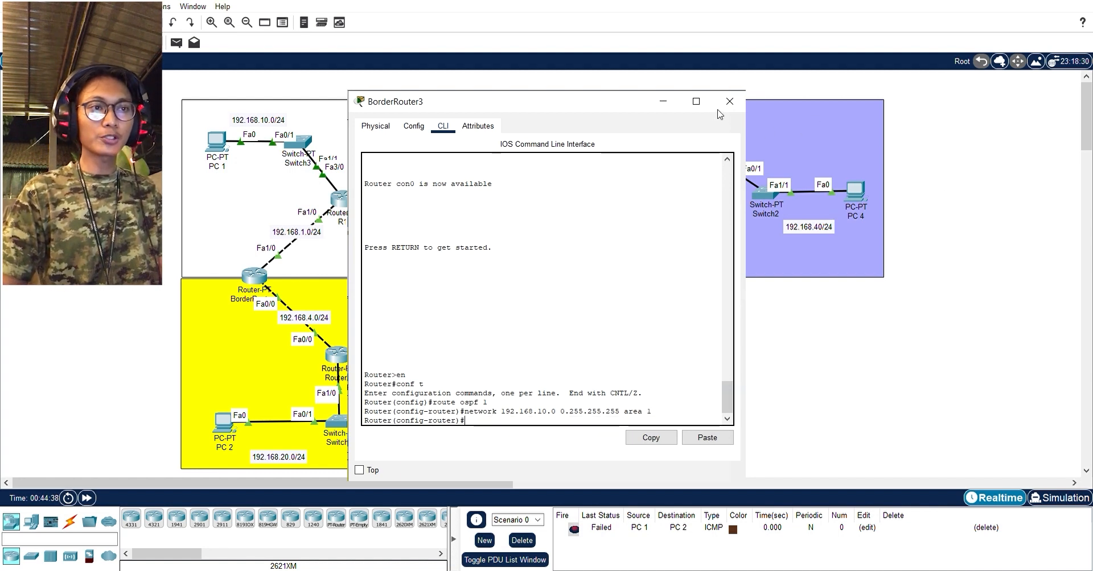
left_click(729, 101)
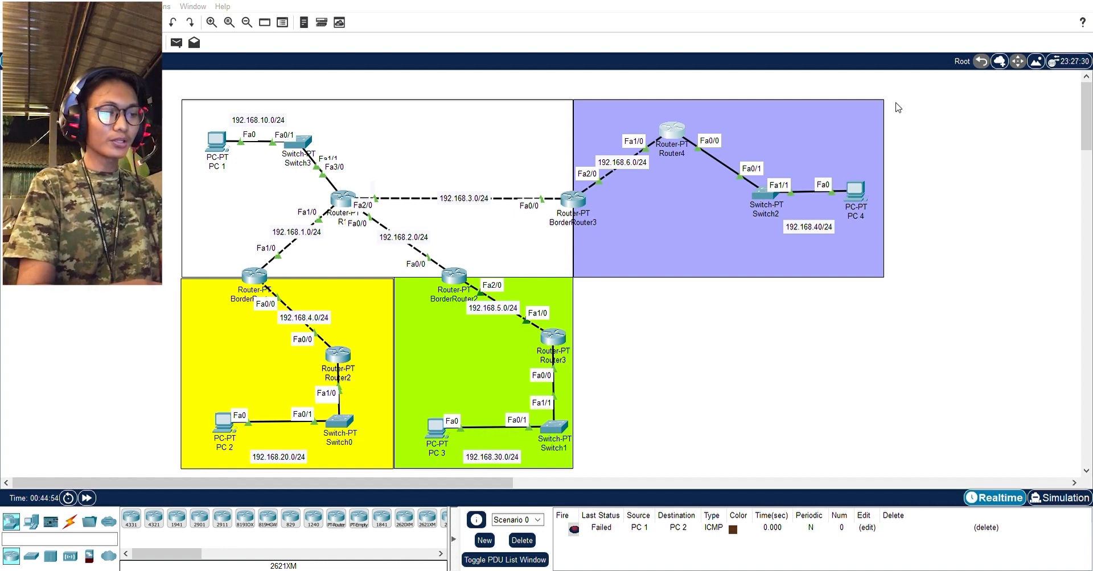
Under OSPF process 1 on Router4, advertise network 192.168.3.0 with wildcard 0.255.255.255 in area 1
type("route")
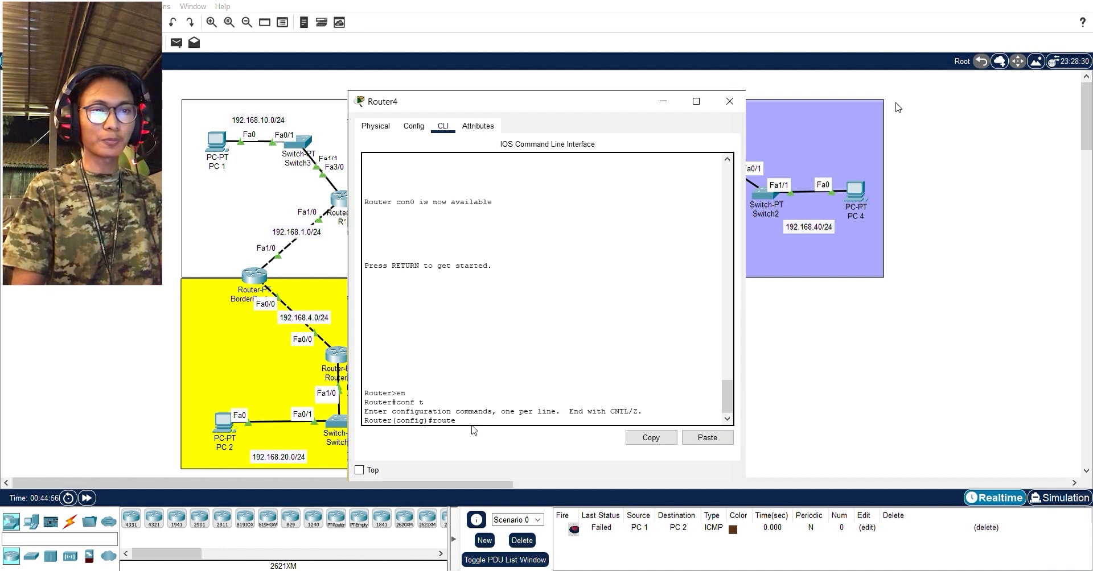
type(" ospf")
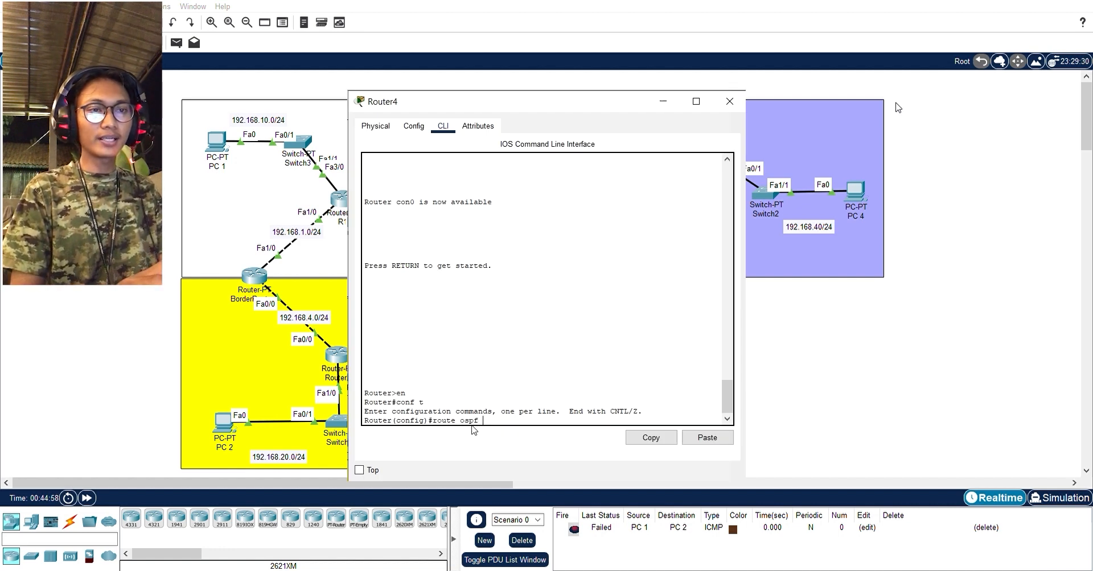
type(" 1")
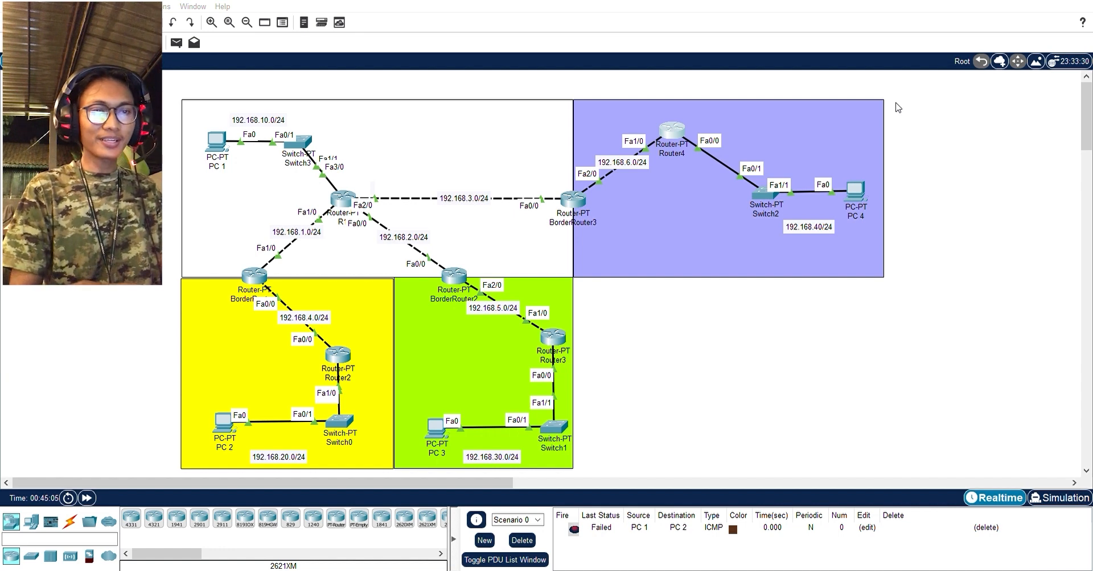
type("networ")
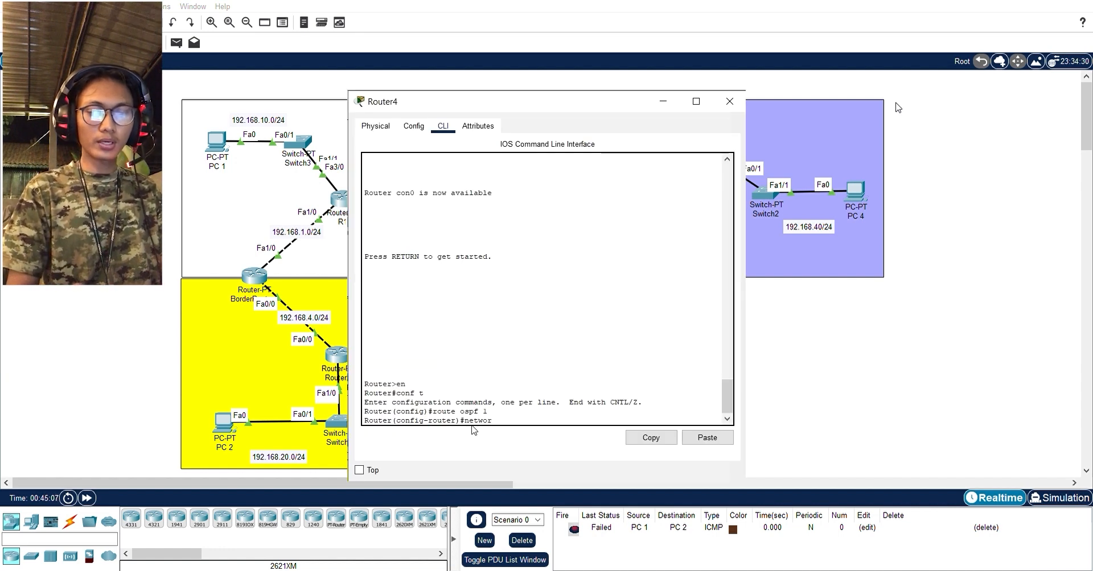
type("k 19")
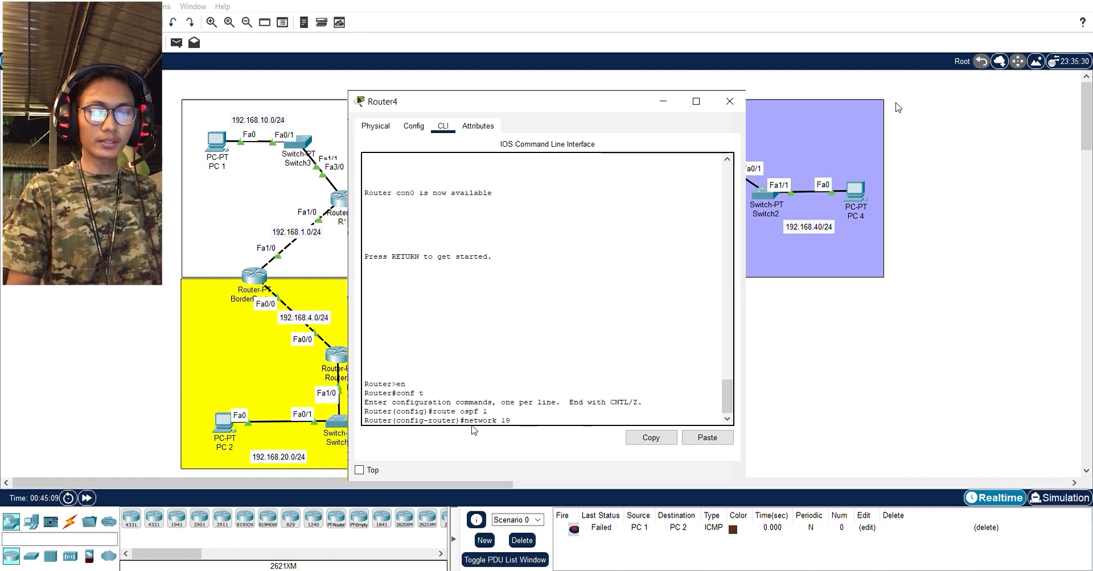
type("2.168")
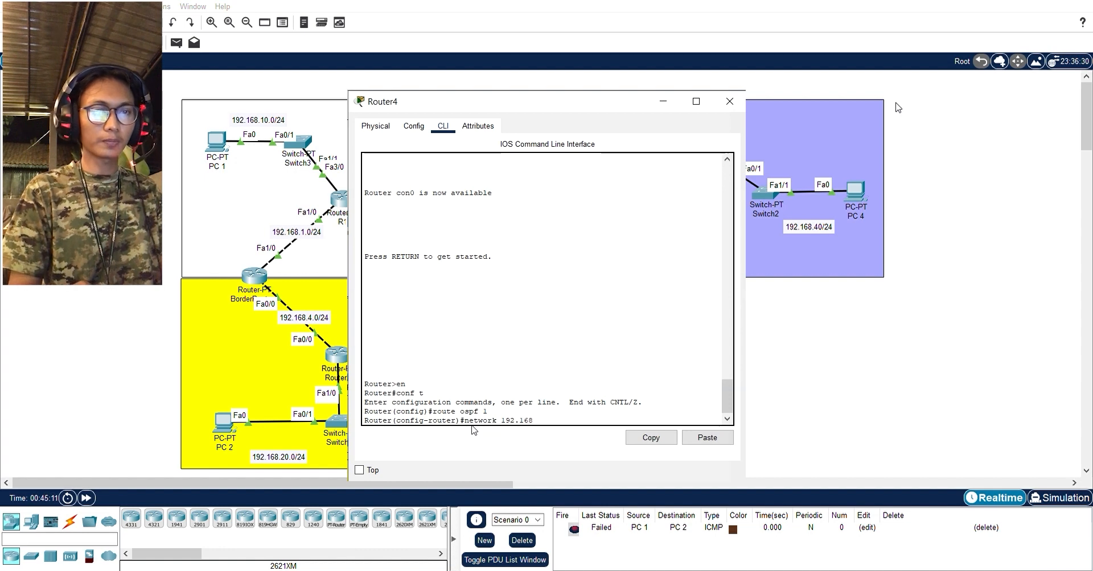
type(".3.0")
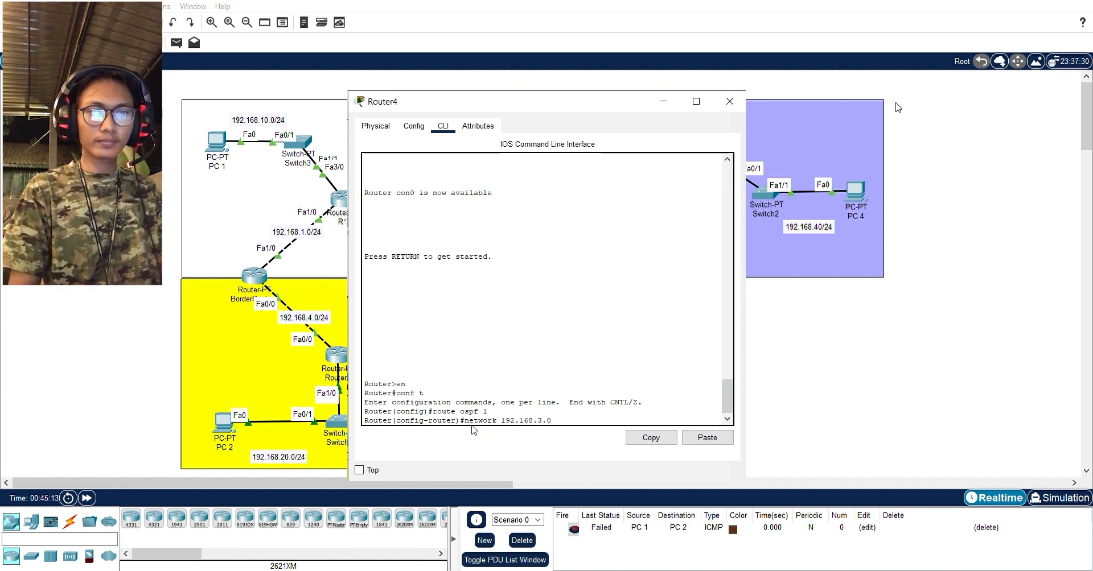
type(" 0.255")
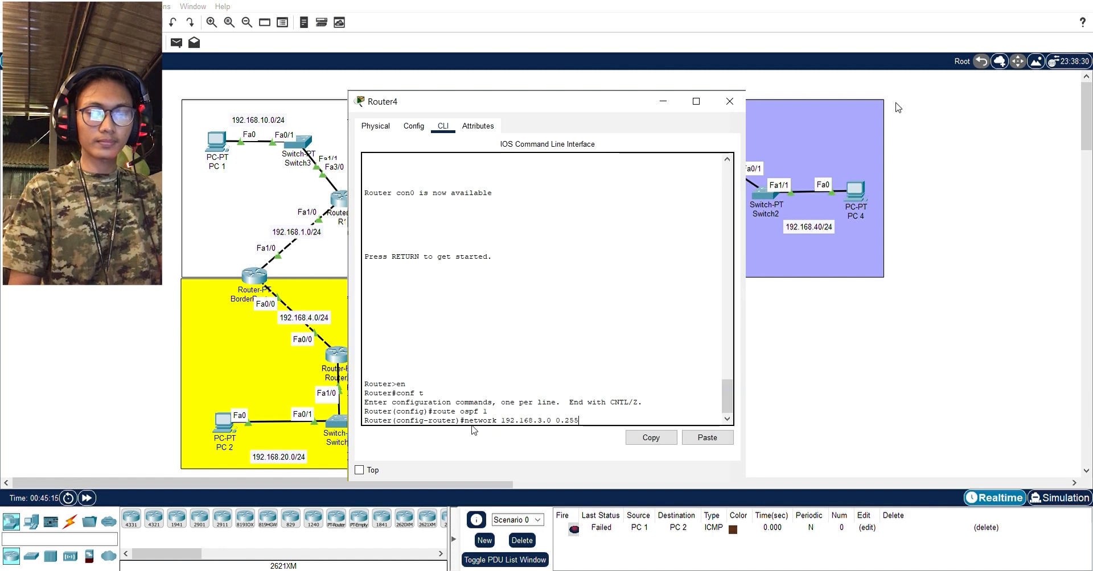
type(".255.255")
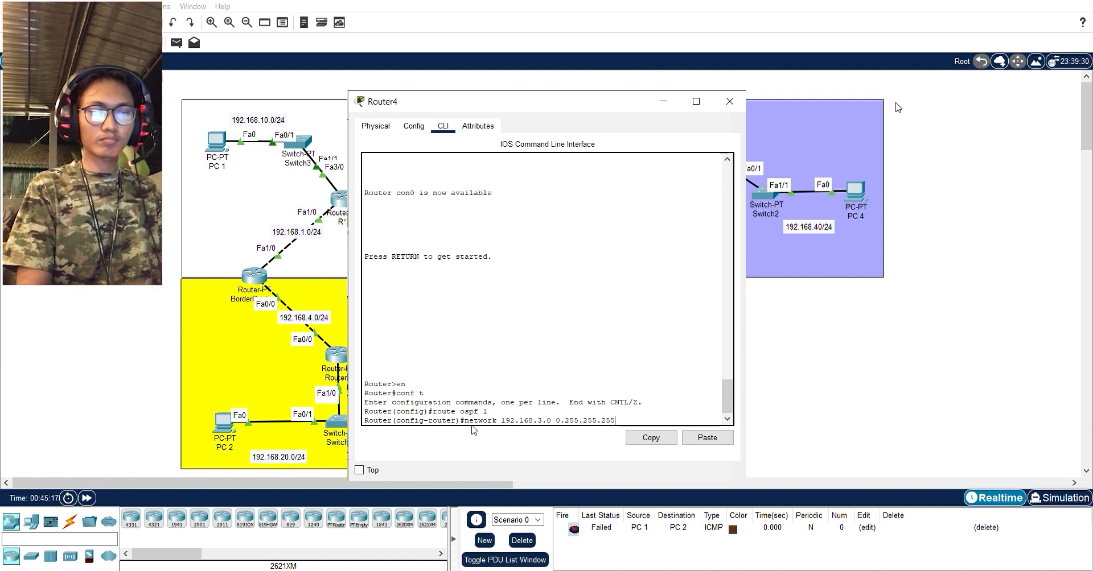
type(" area")
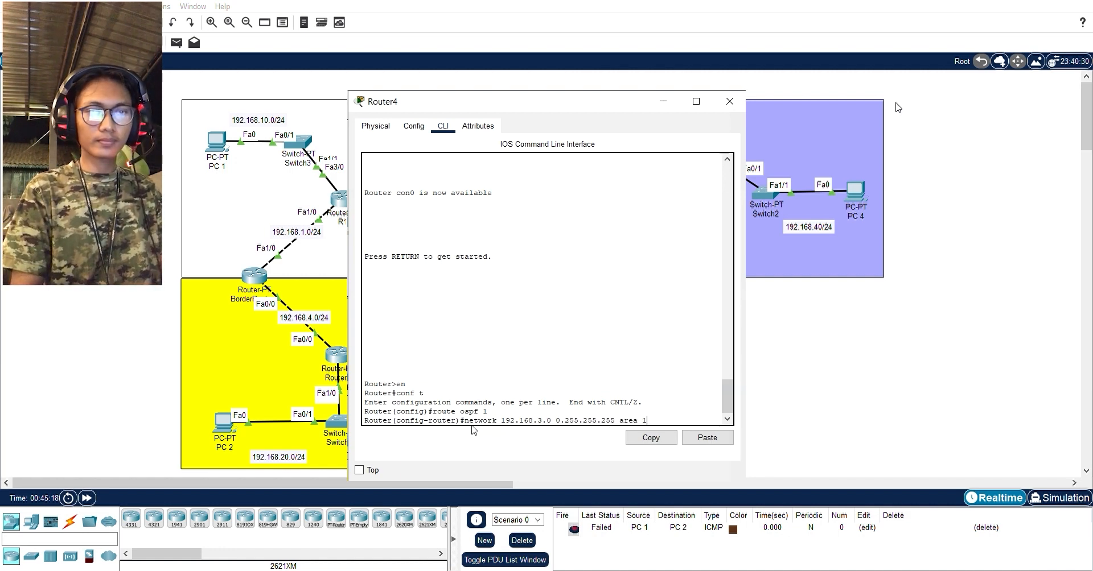
type(" 1")
key("Return")
left_click(730, 102)
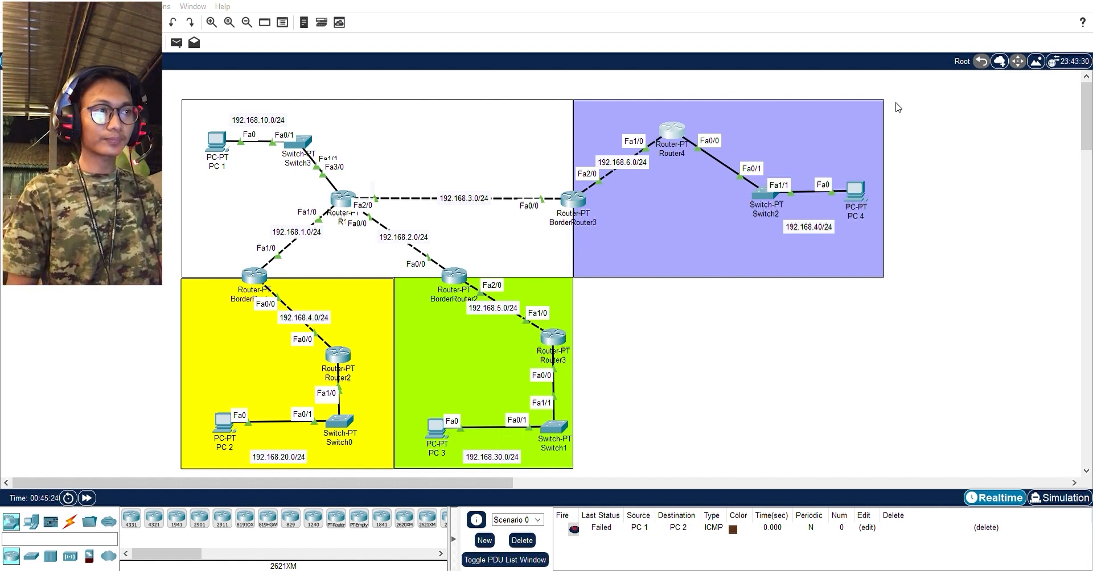
Advertise network 192.168.10.0 with wildcard 0.255.255.255 in area 1 on Router4, and close the router's window
type("network")
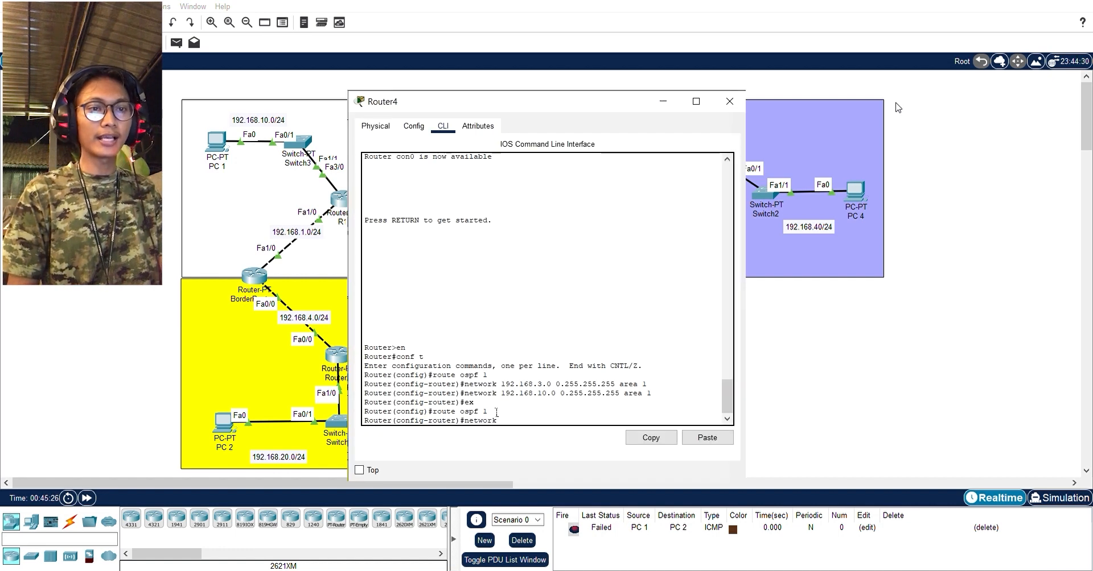
type(" 192.168.1")
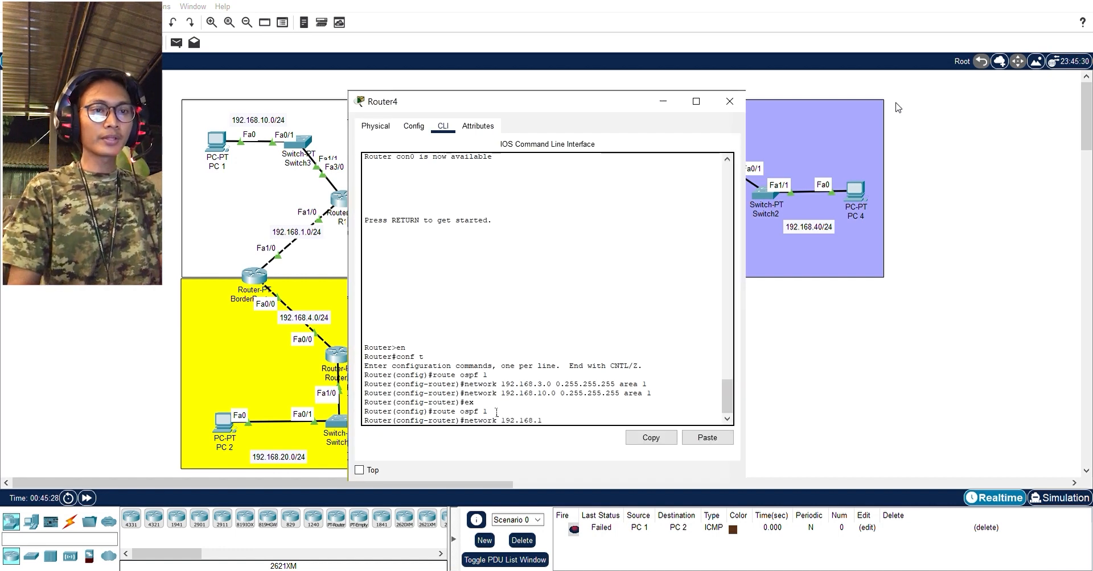
type("0.0 0.255")
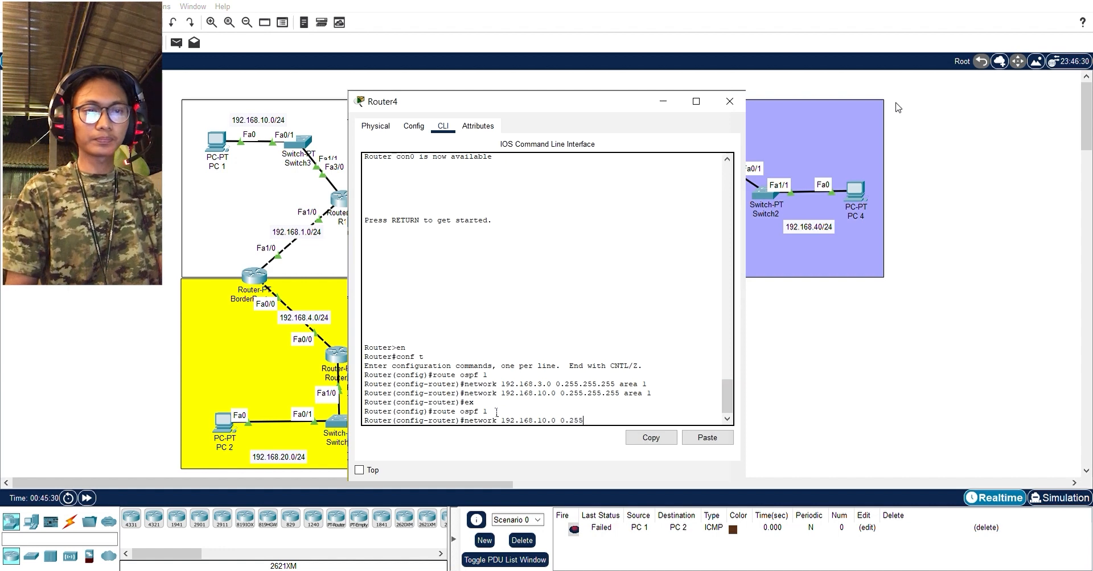
type(".255.255 area 1")
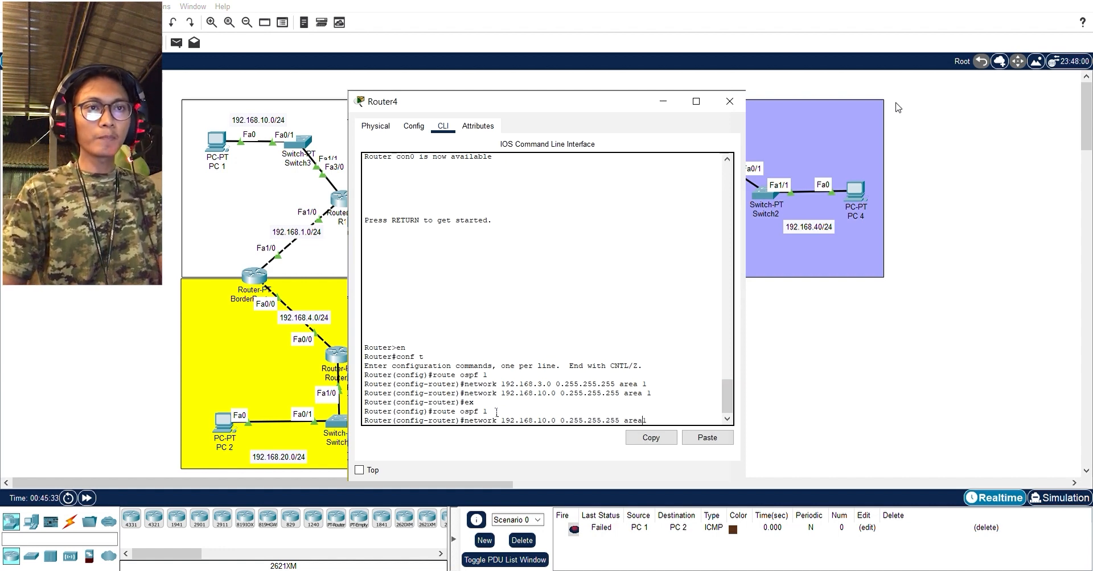
key("Return")
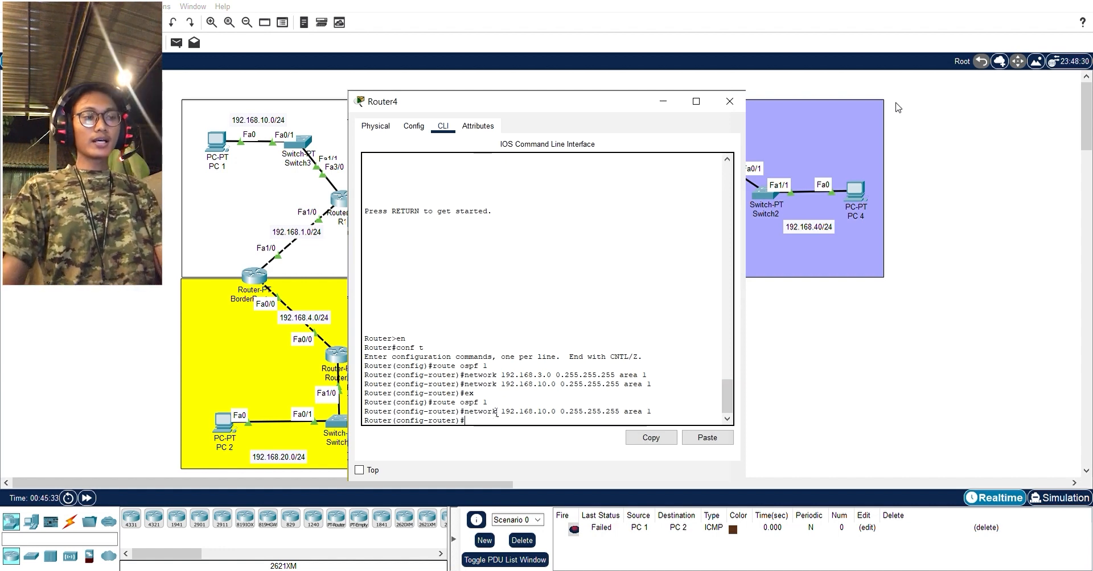
left_click(729, 101)
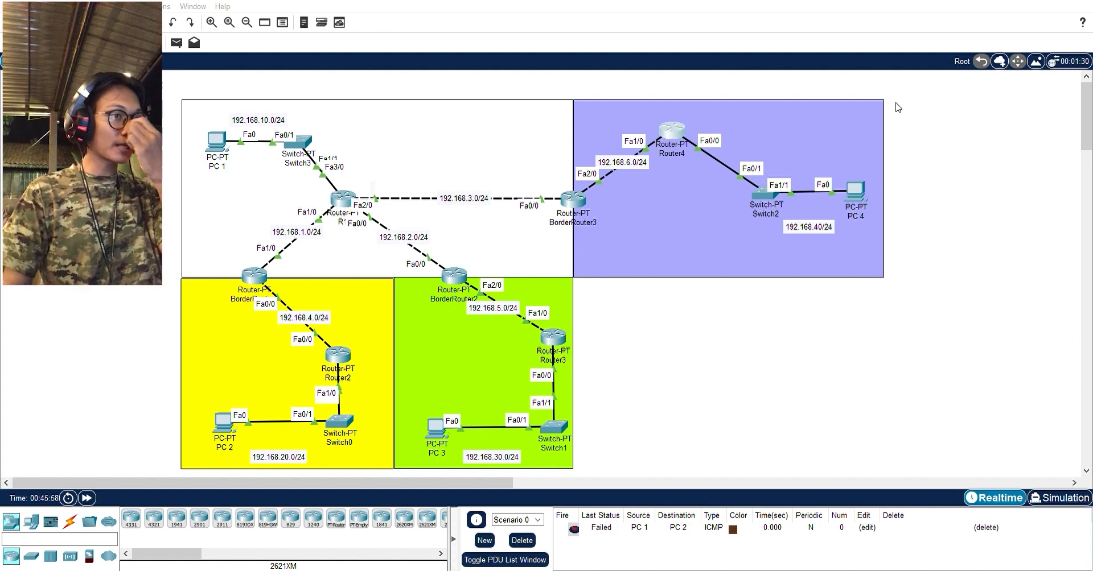
Test connectivity from PC 1 to PC 2 with a command-prompt ping to 192.168.20.1 and a simple PDU
left_click(217, 141)
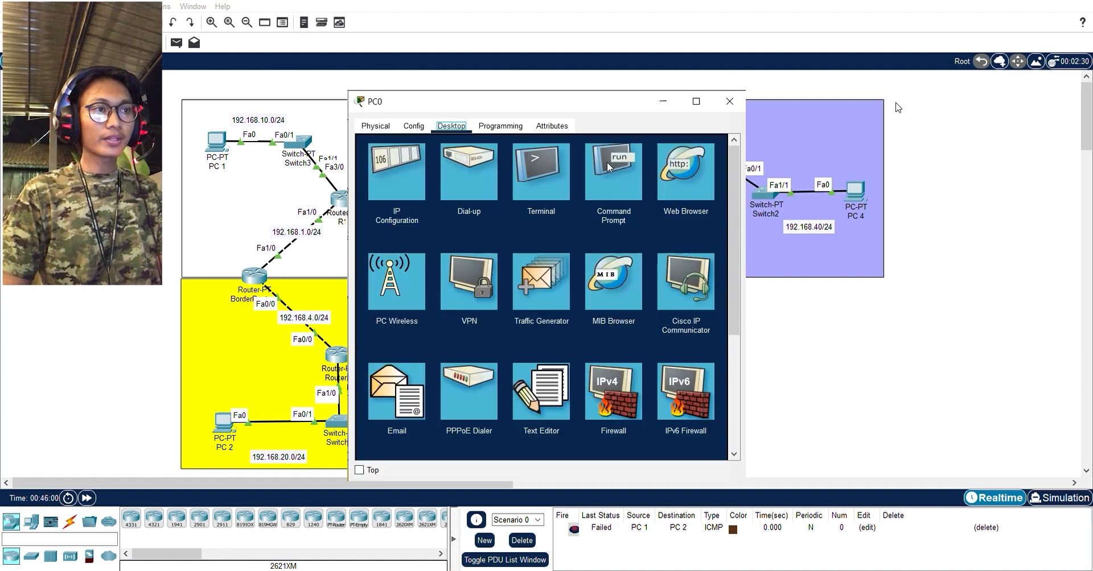
left_click(614, 172)
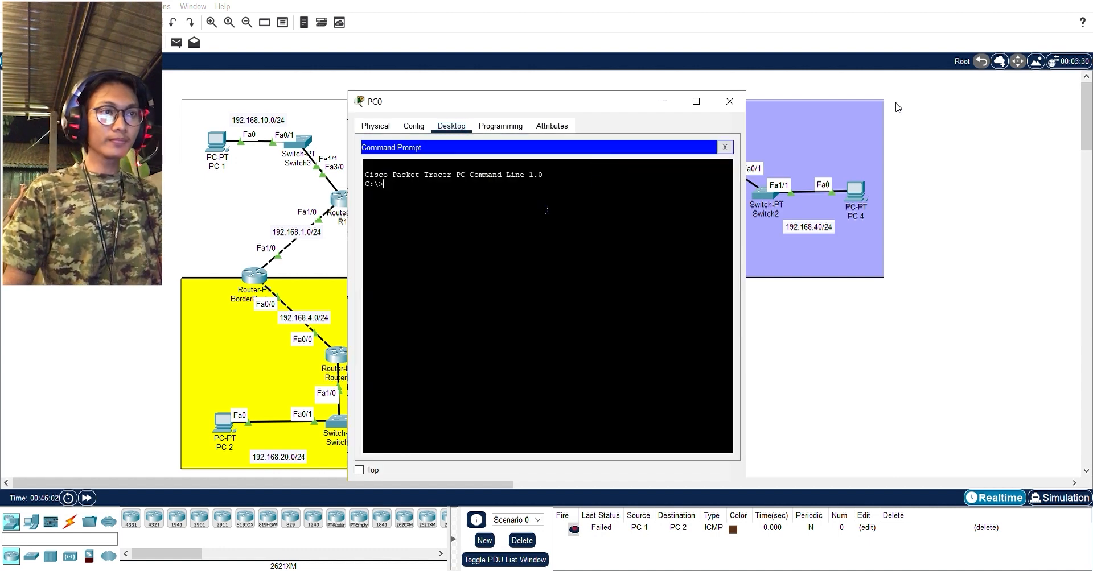
type("ping 192")
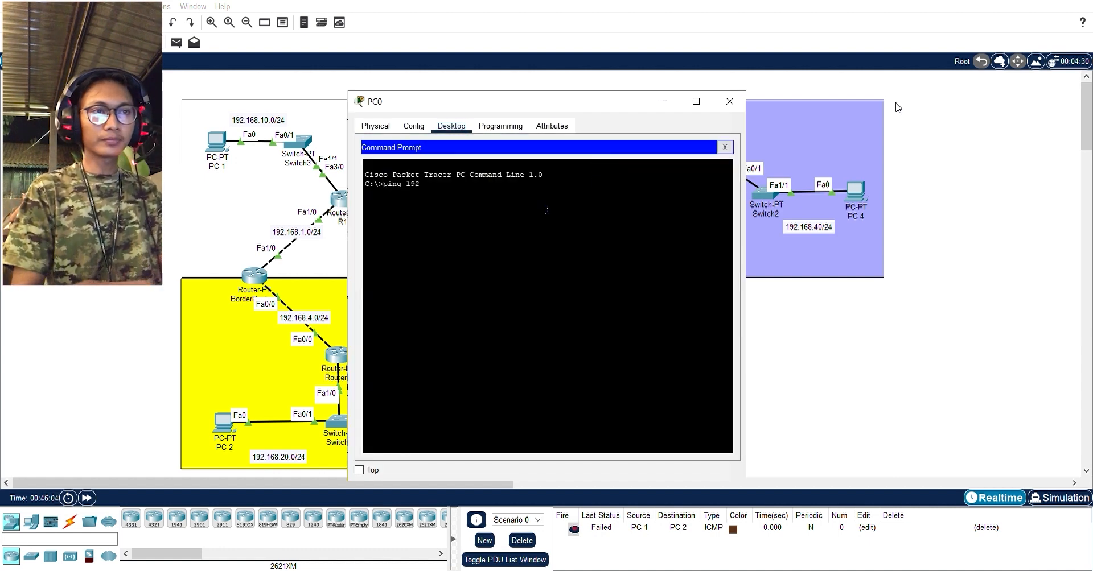
type(".168.20.0")
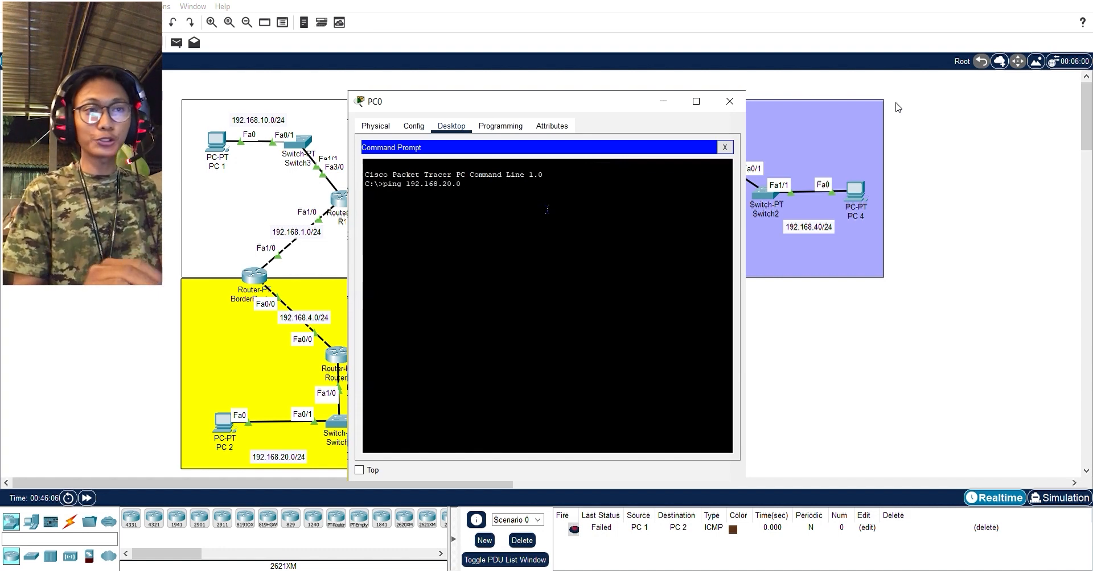
key("BackSpace")
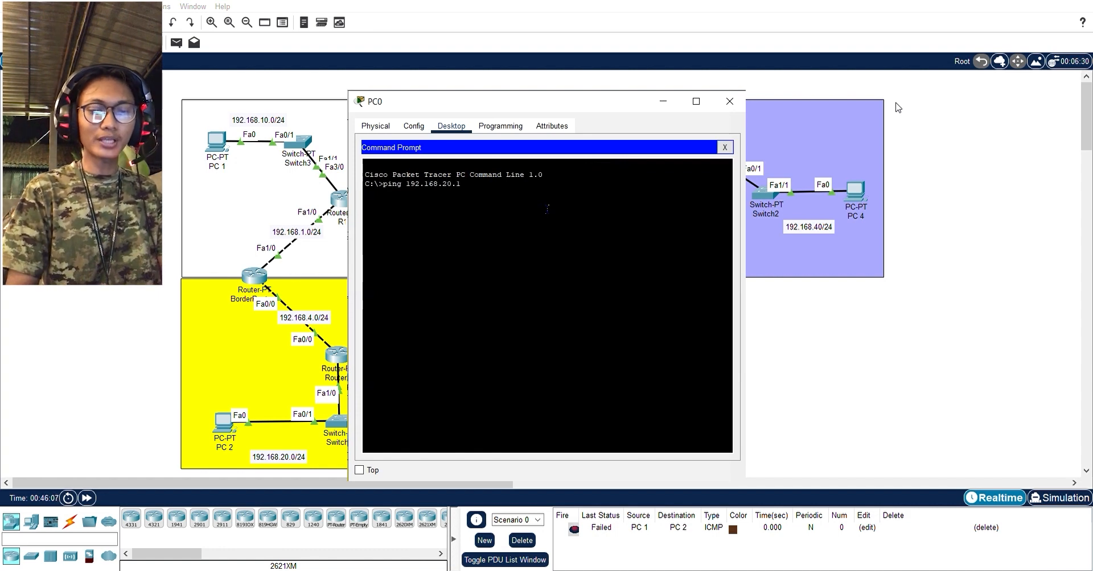
type("1")
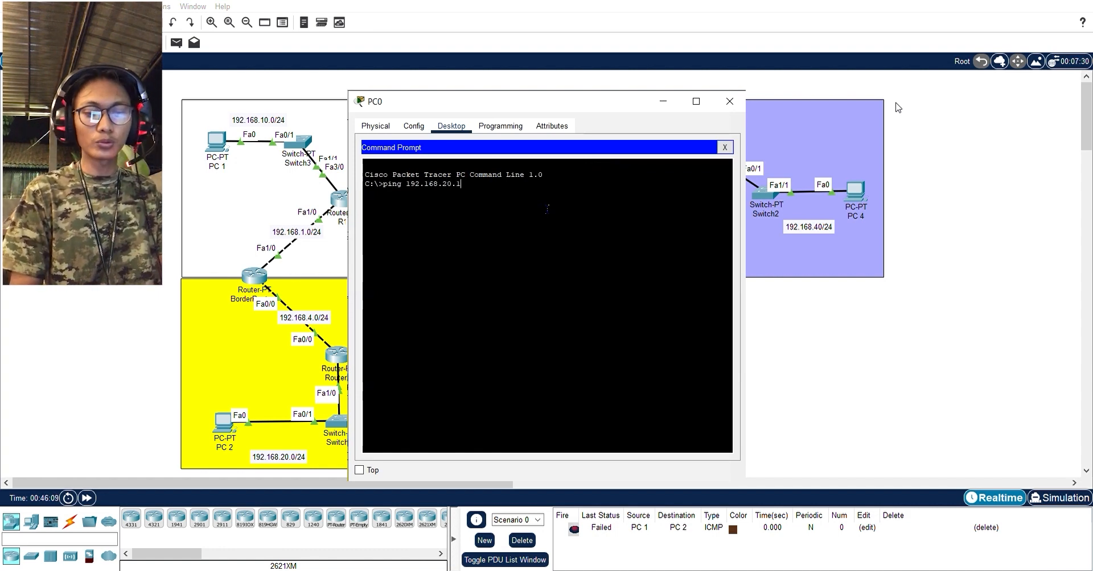
key("Return")
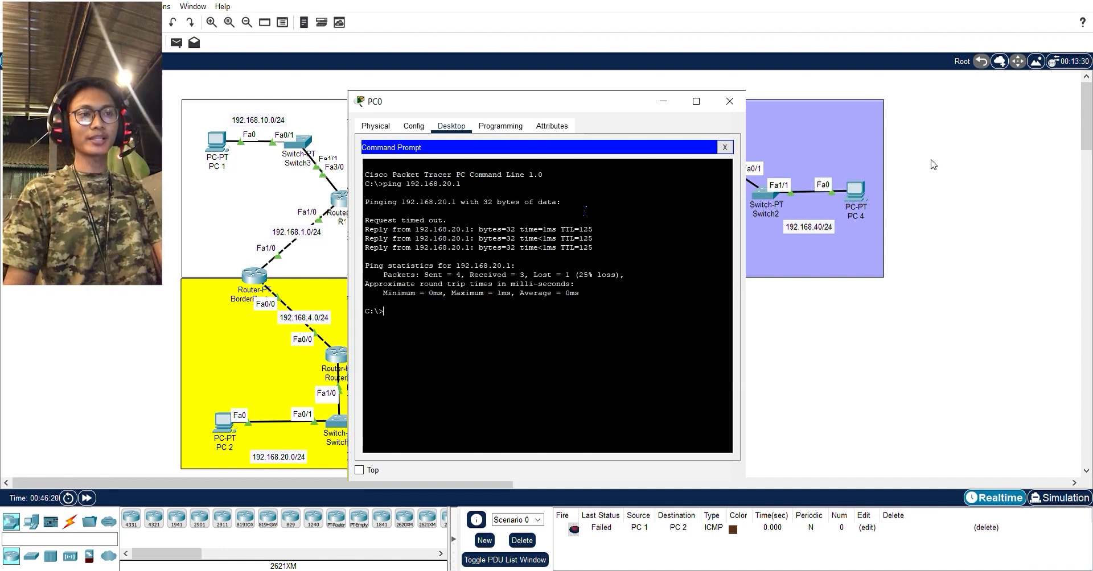
left_click(729, 101)
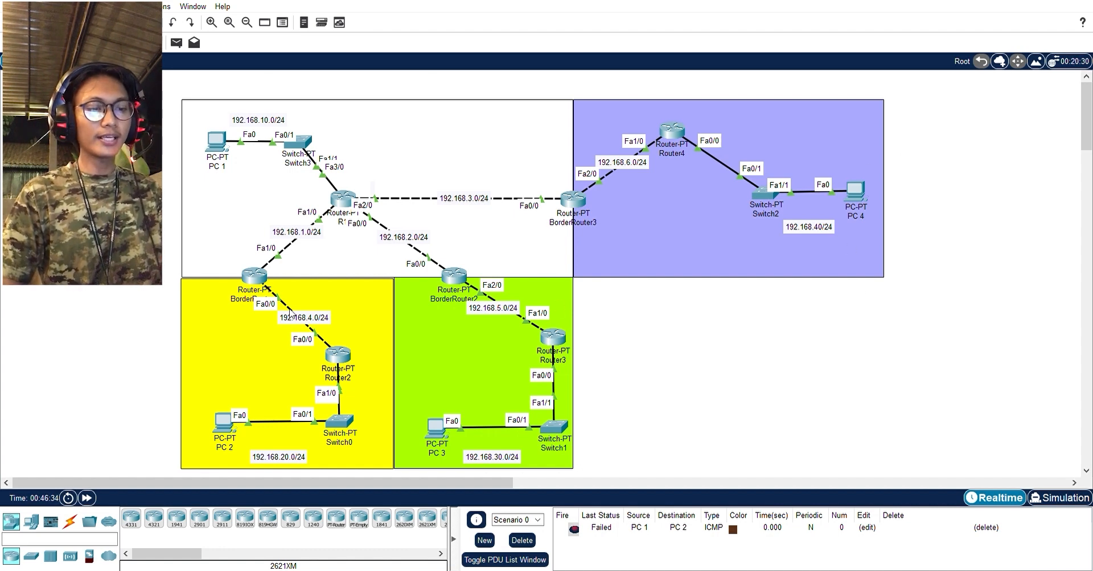
left_click(204, 148)
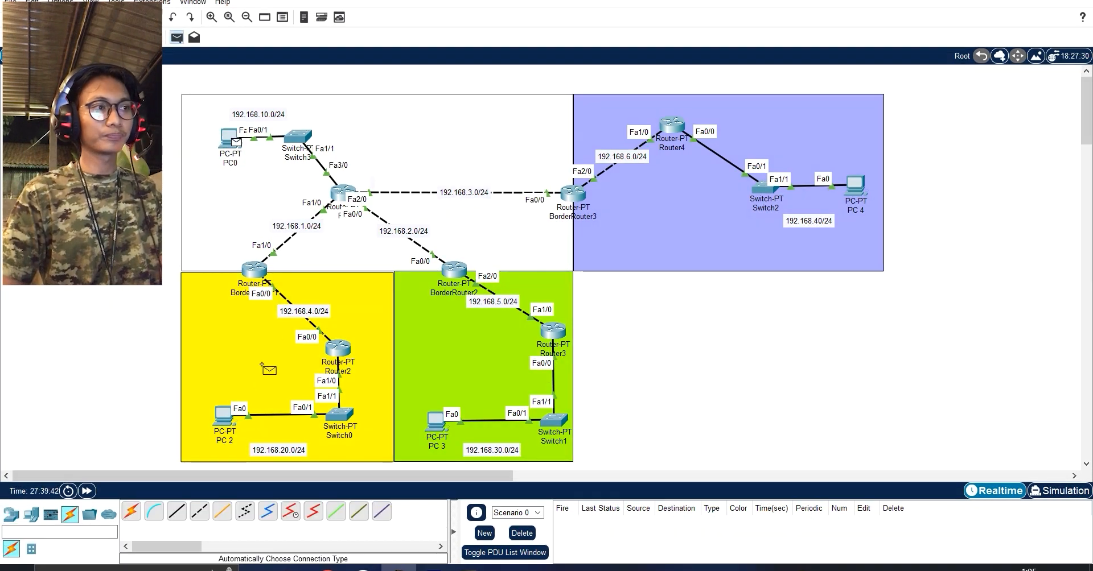
left_click(227, 419)
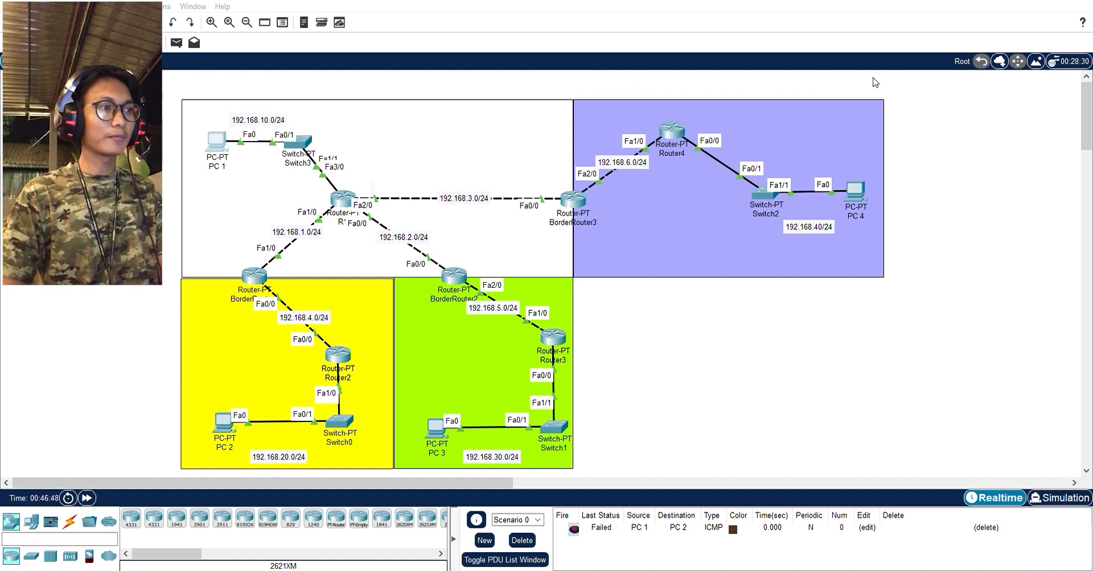
Test connectivity from PC 1 to PC 3 with a command-prompt ping to 192.168.30.1 and a simple PDU
key("alt+Tab")
type("19")
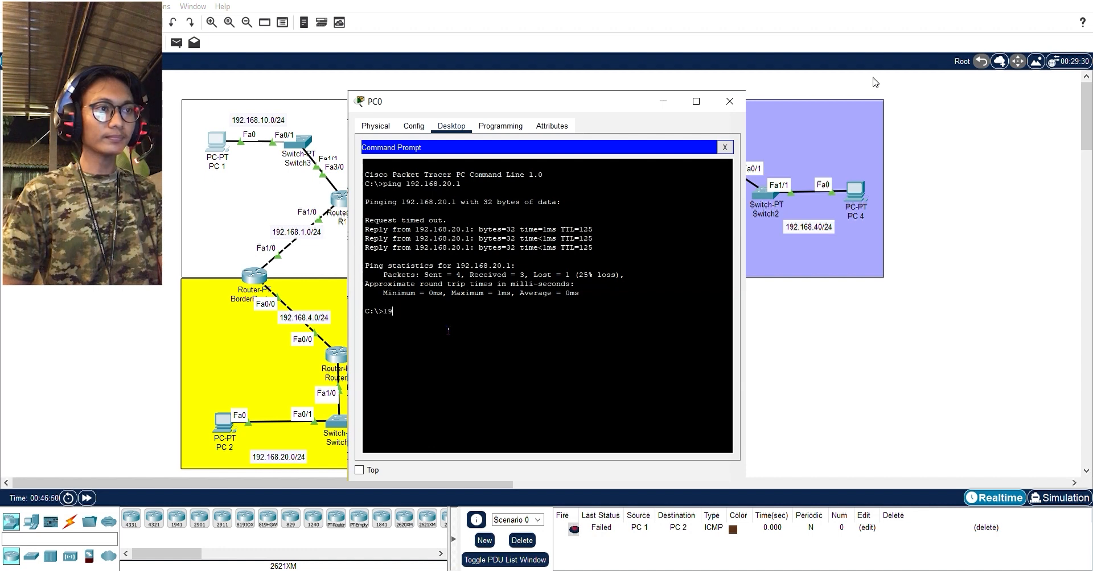
key("BackSpace")
key("BackSpace")
type("pin")
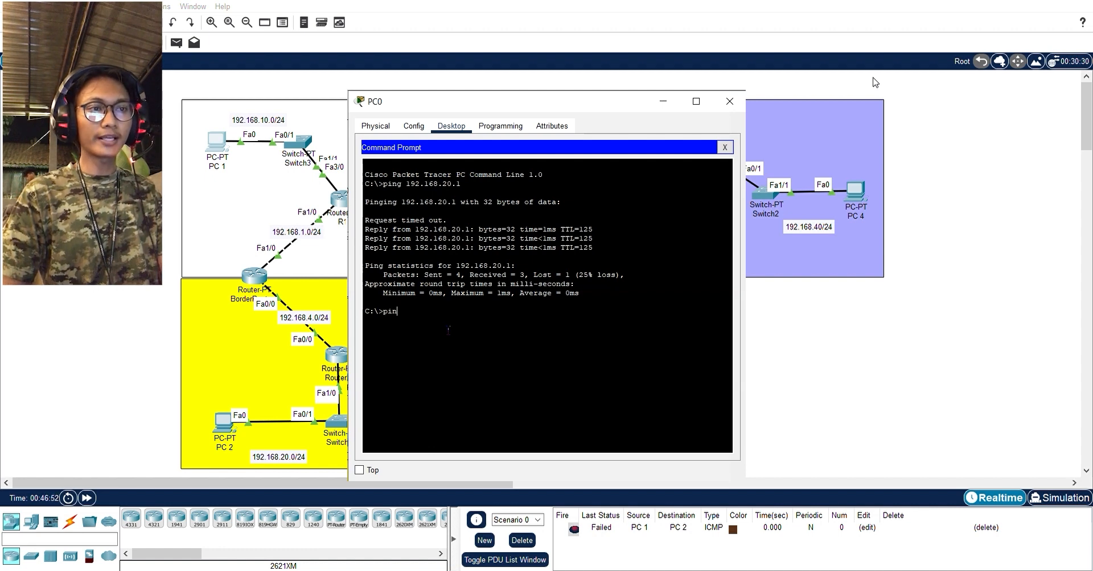
type("g 192.168.30.1")
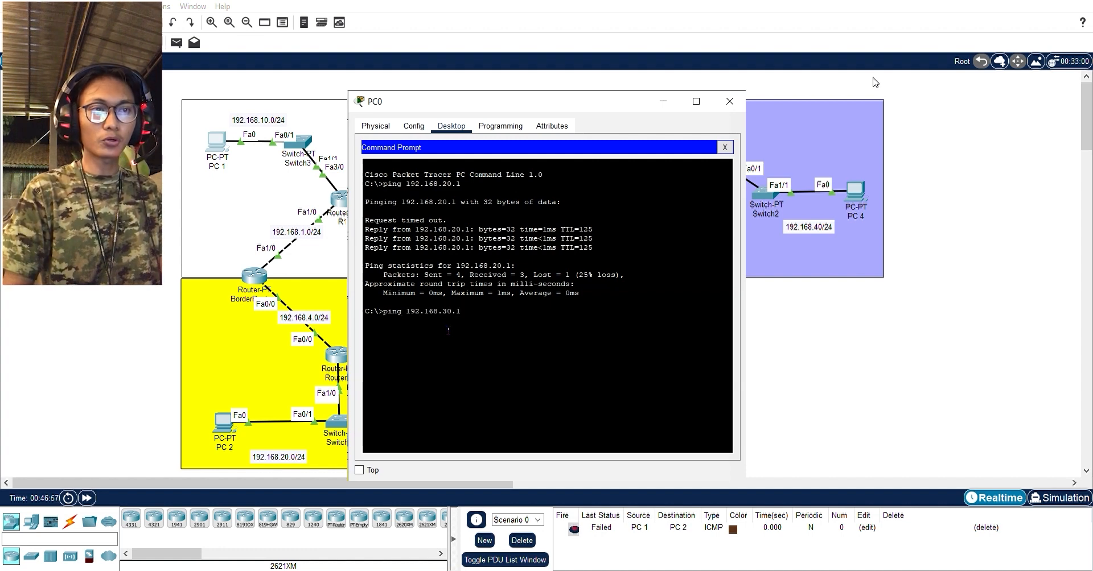
key("Return")
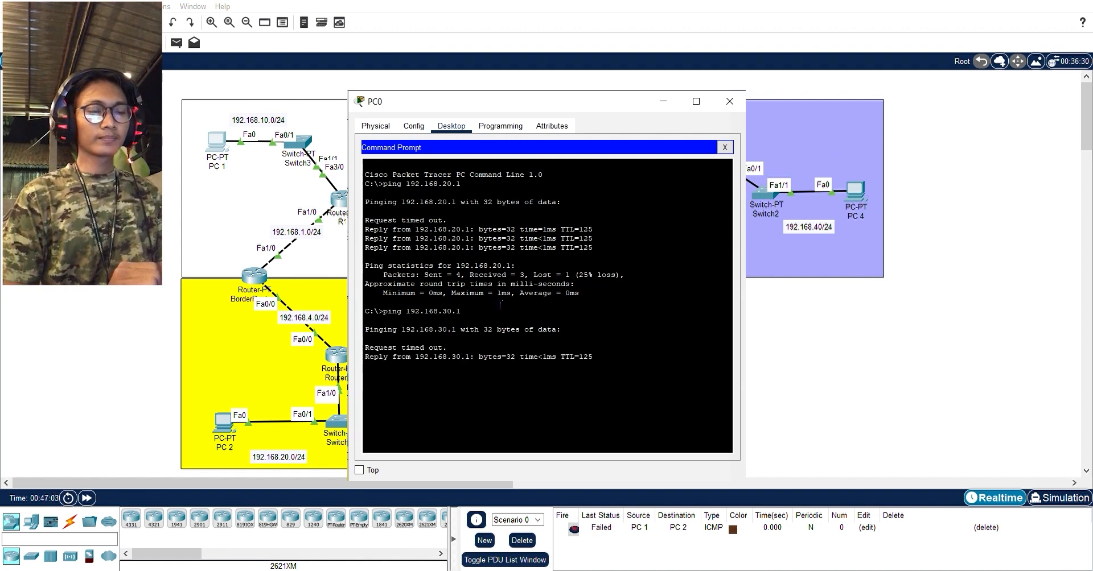
left_click(729, 108)
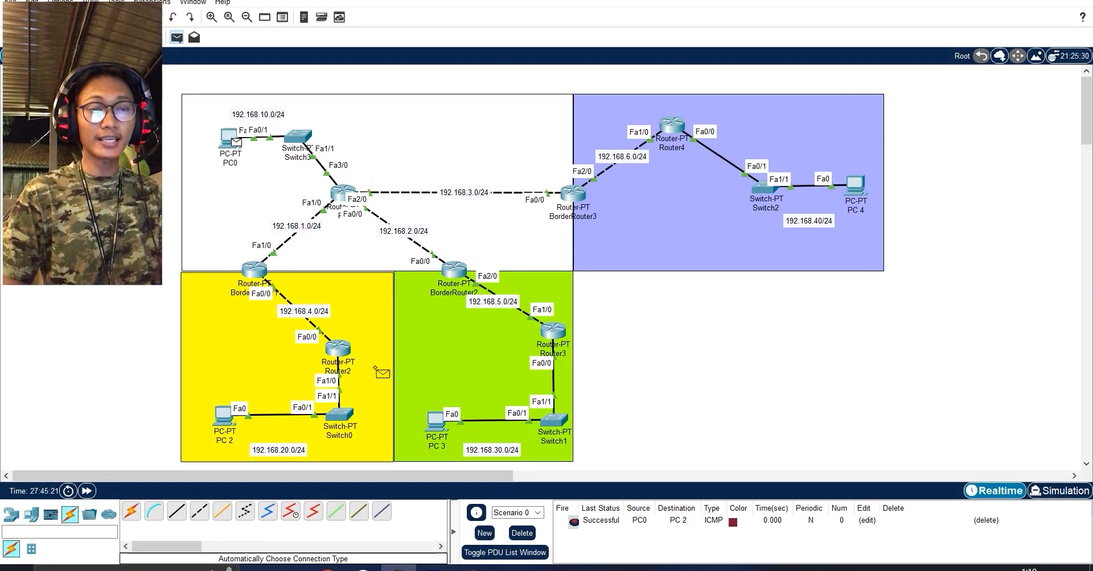
left_click(434, 422)
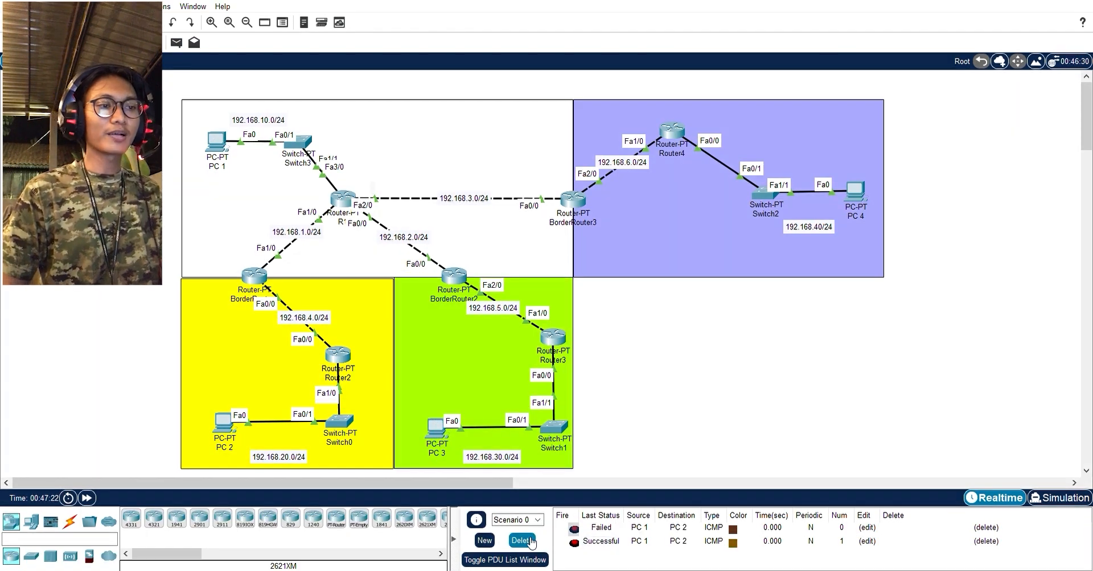
Delete the PDU entries of Scenario 0, and return to PC 1's command prompt
left_click(522, 540)
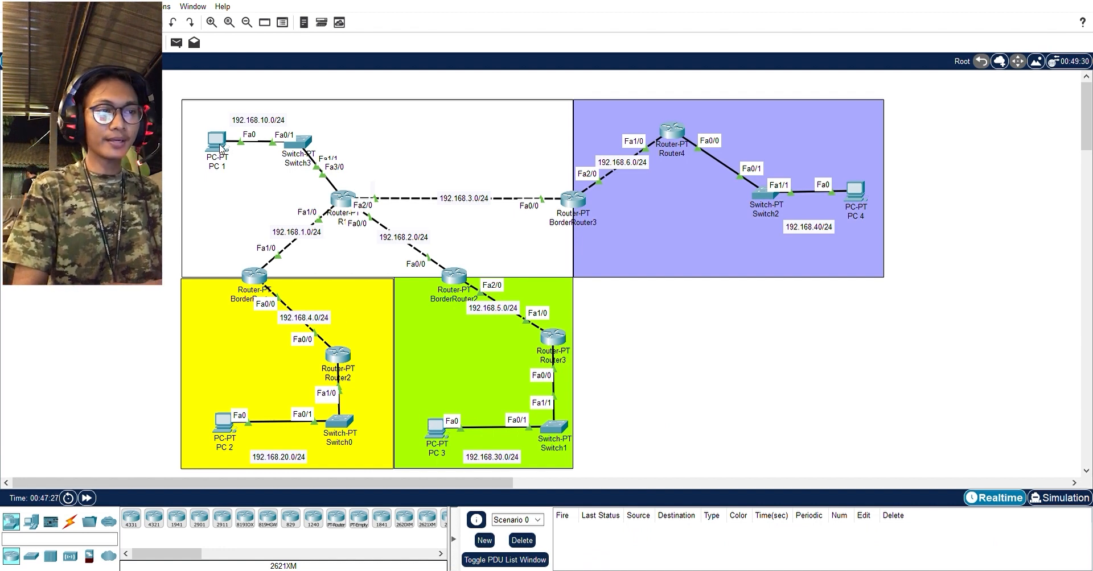
key("alt+Tab")
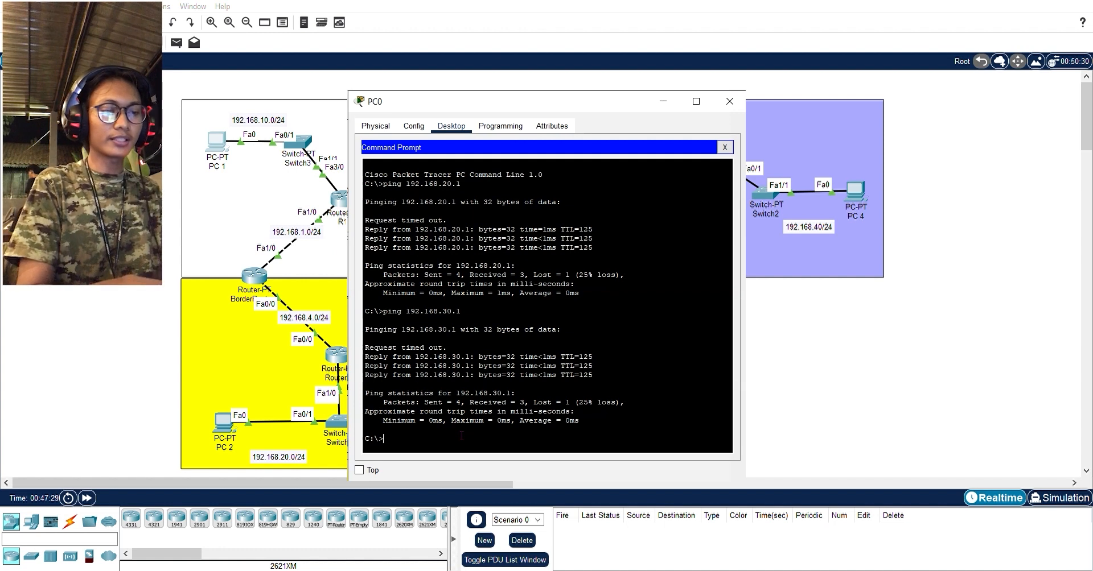
Test connectivity from PC 1 to PC 4 with a command-prompt ping to 192.168.40.1 and a simple PDU, and send another PDU to PC 3
type("ping 192.168.4")
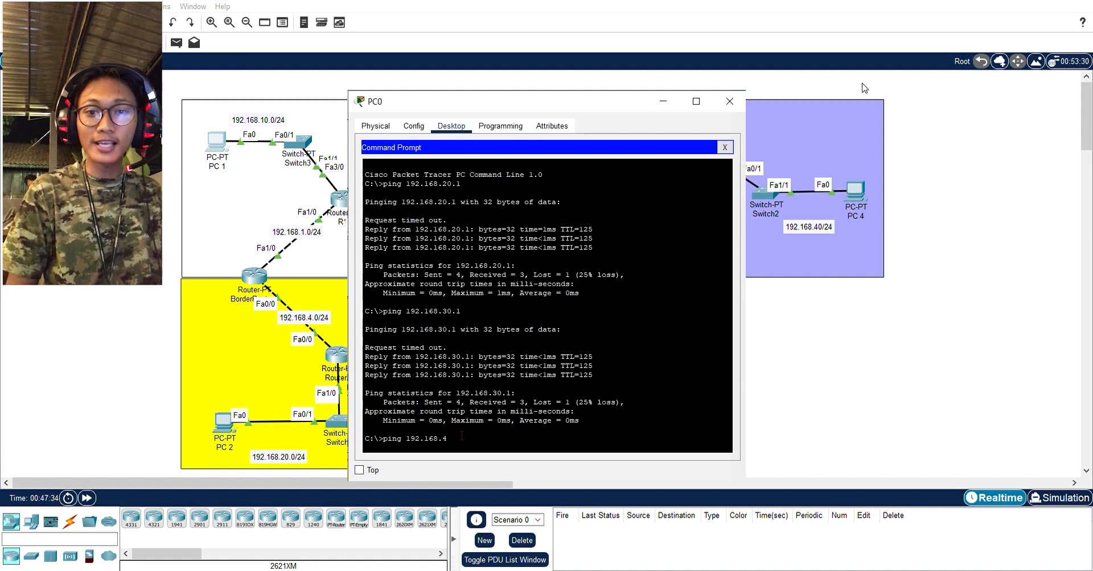
type("0.1")
key("Return")
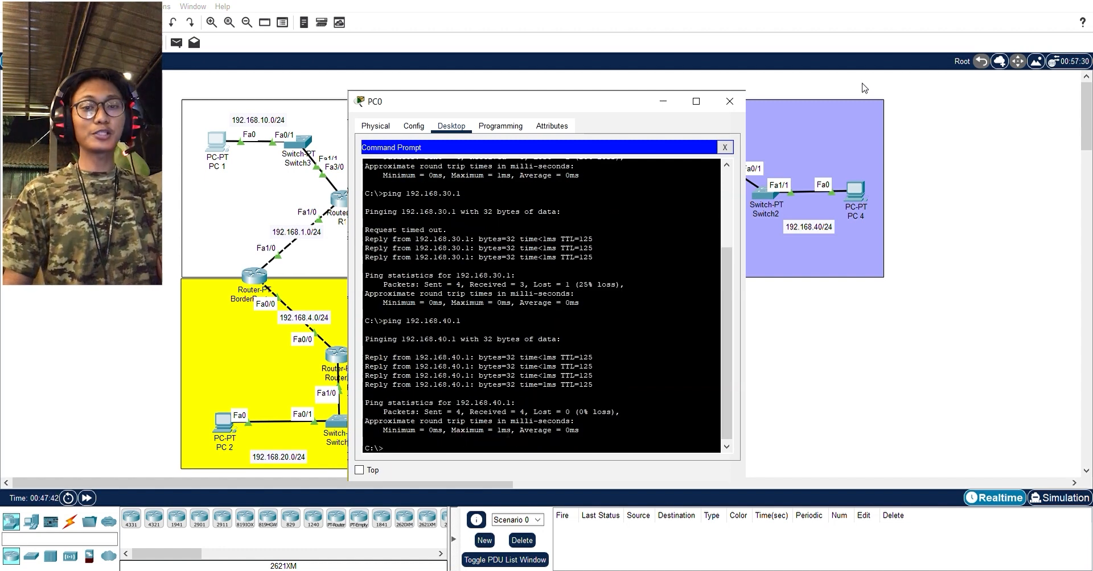
left_click(729, 101)
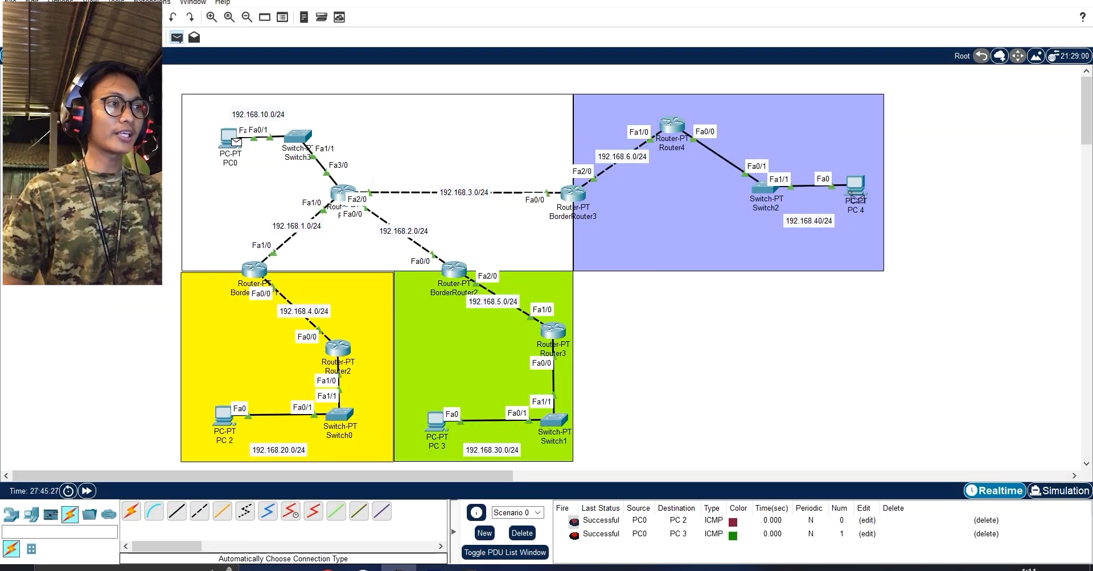
left_click(854, 196)
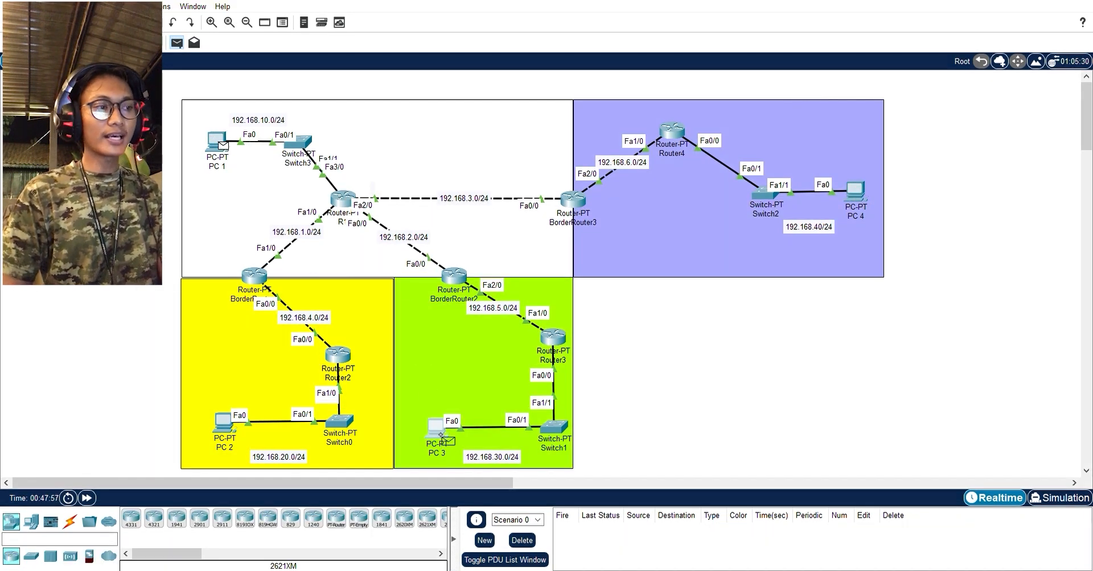
left_click(436, 428)
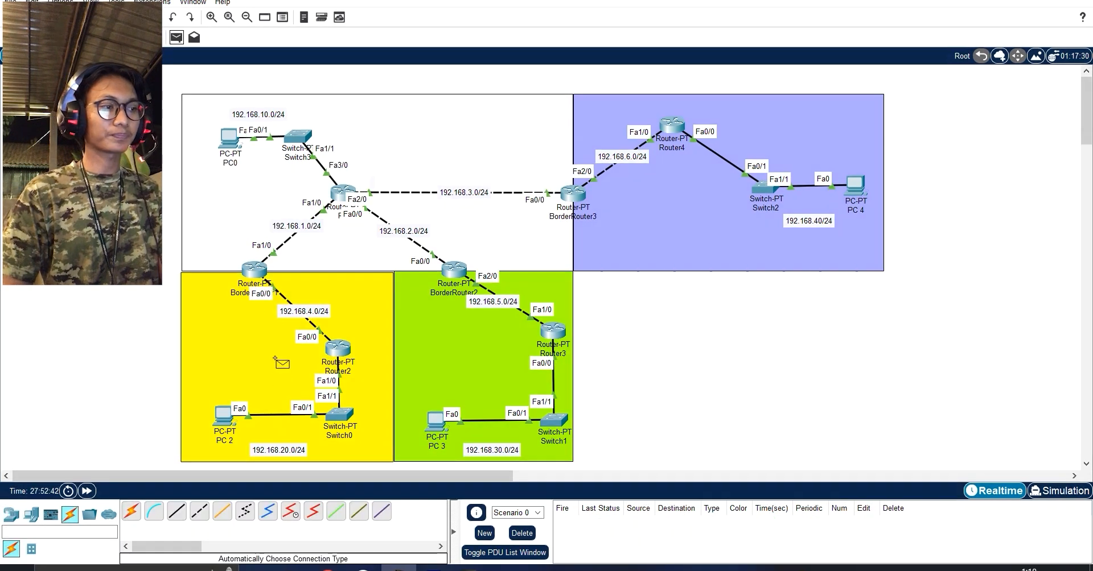
Test connectivity to PC0 by sending it a simple PDU from each of PC 2, PC 3 and PC 4
left_click(223, 416)
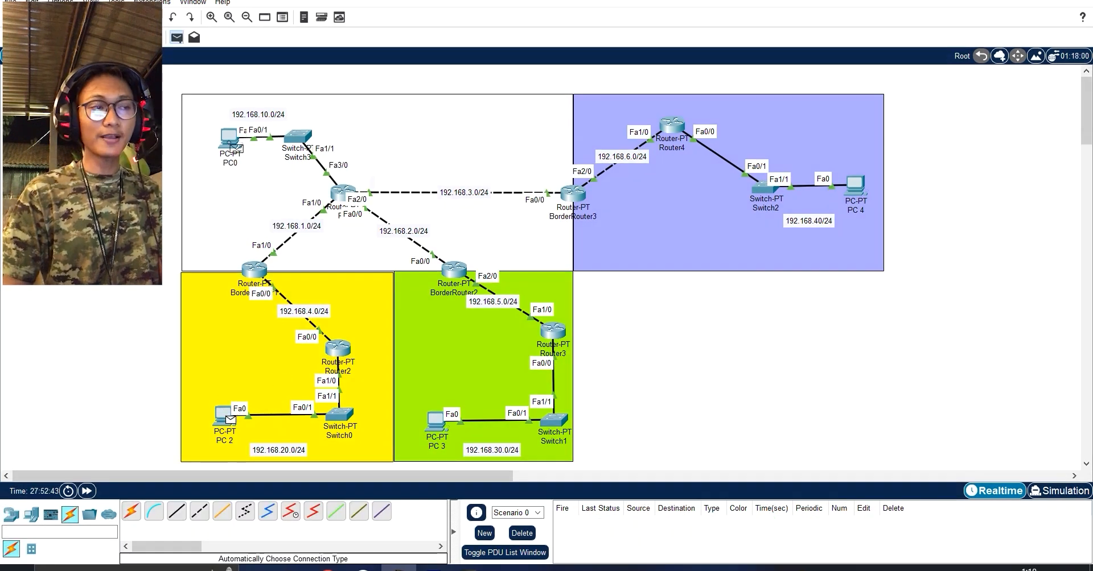
left_click(232, 142)
key("p")
left_click(437, 422)
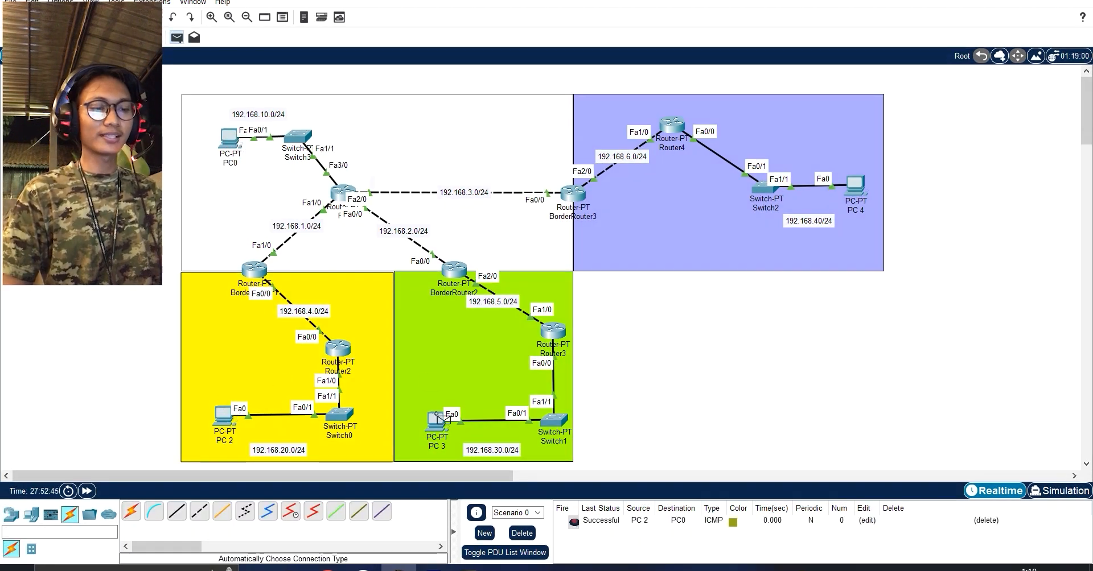
left_click(228, 139)
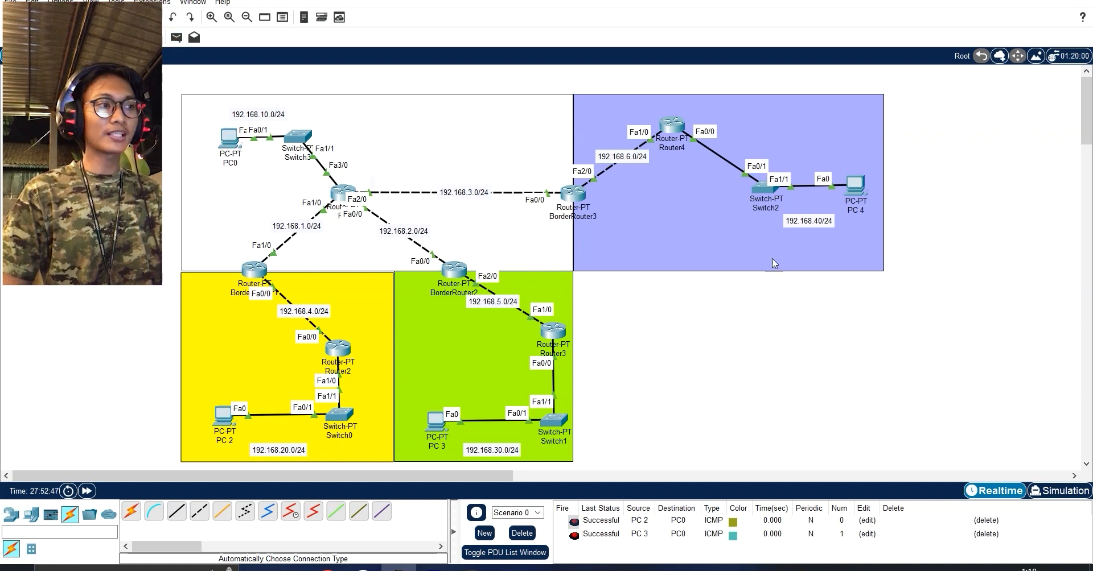
left_click(859, 188)
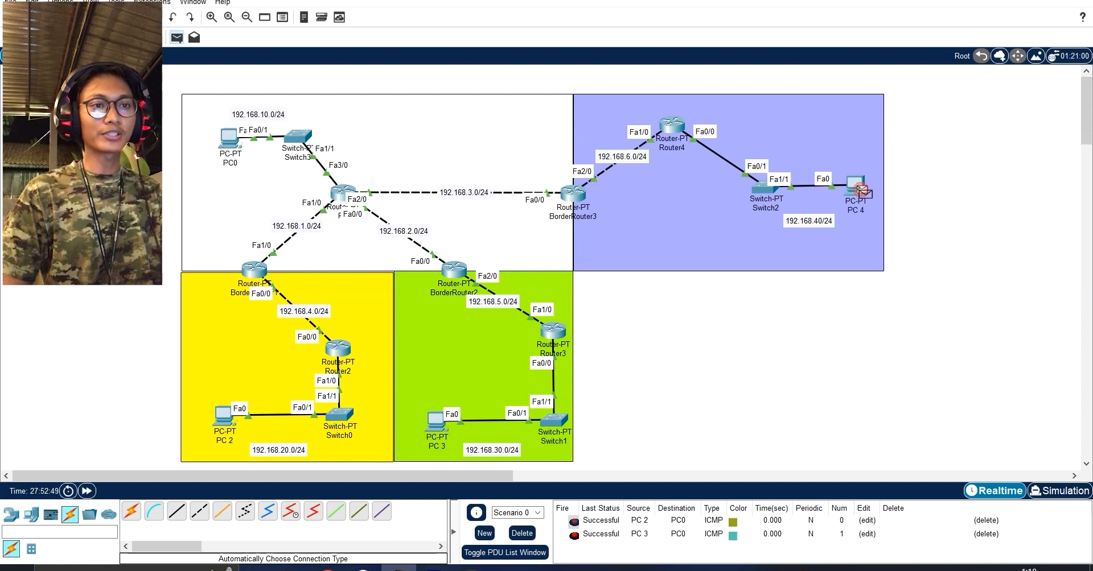
left_click(229, 139)
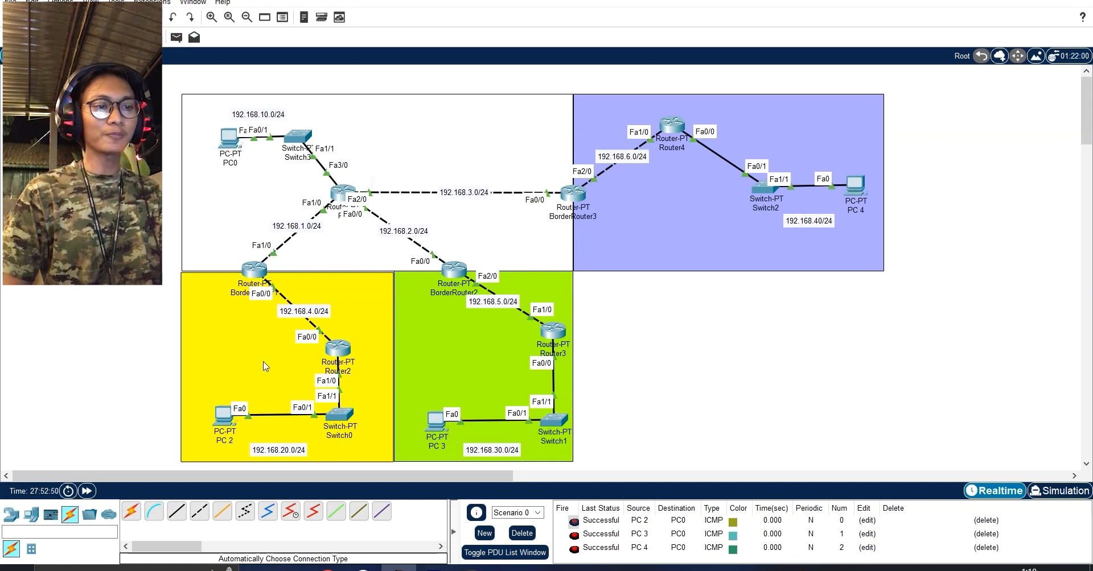
Test connectivity between the other areas with simple PDUs from PC 2 to PC 3 and from PC 3 to PC 4
left_click(228, 419)
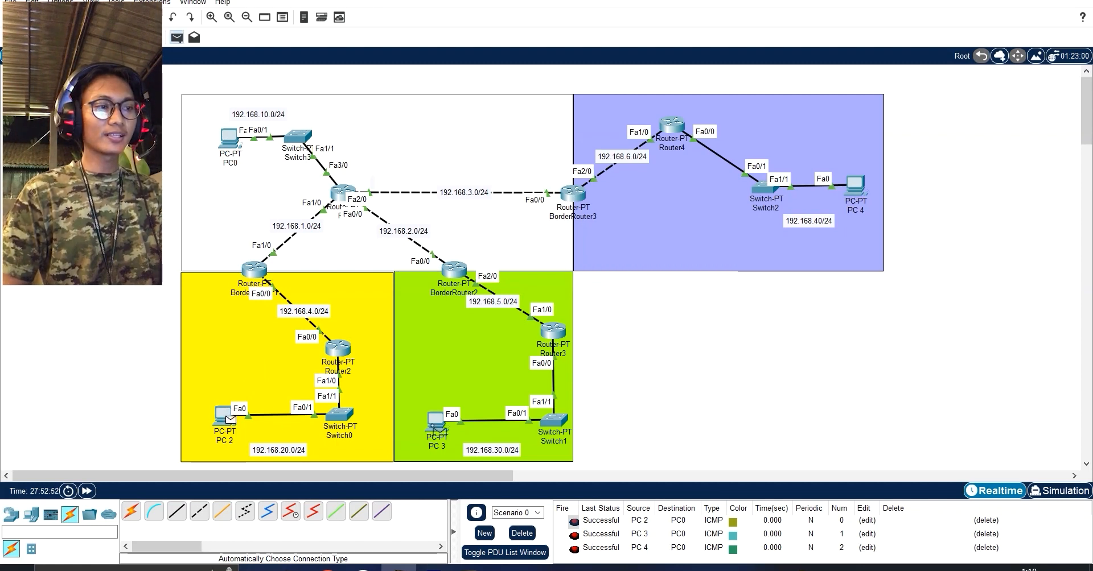
left_click(436, 431)
key("p")
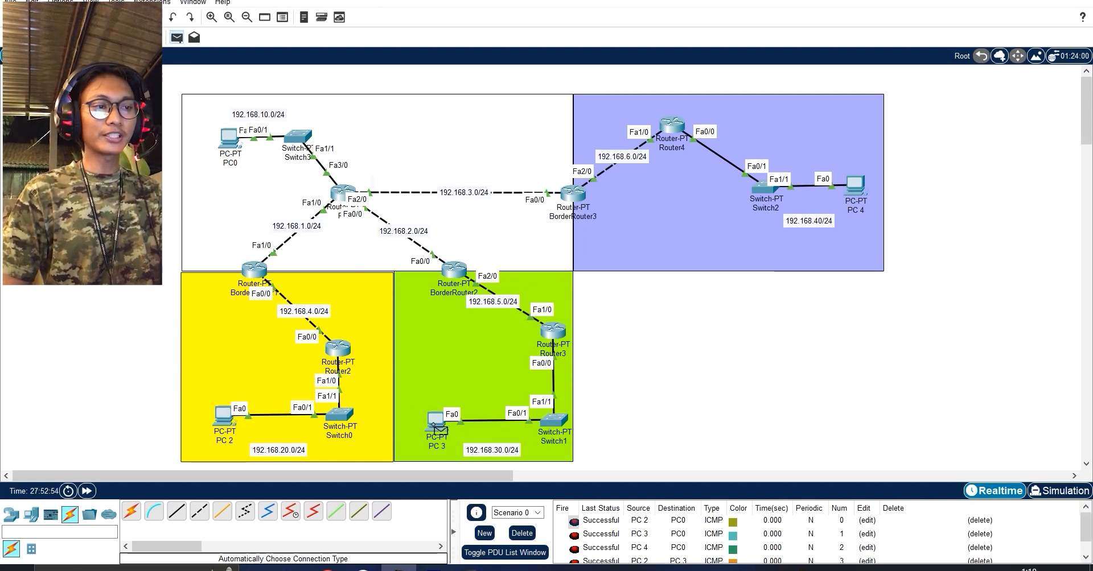
left_click(435, 425)
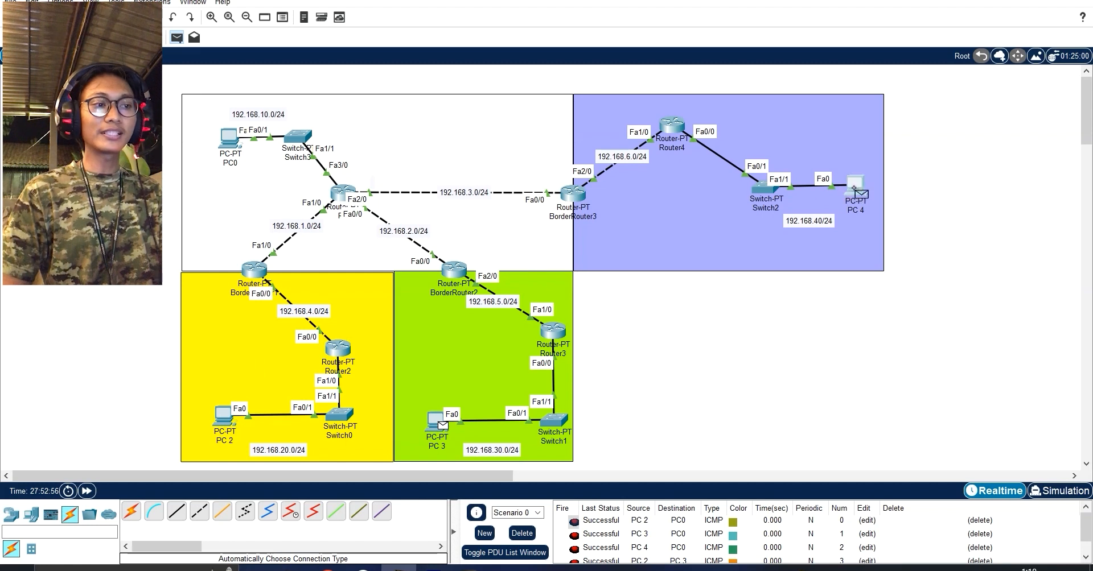
left_click(855, 186)
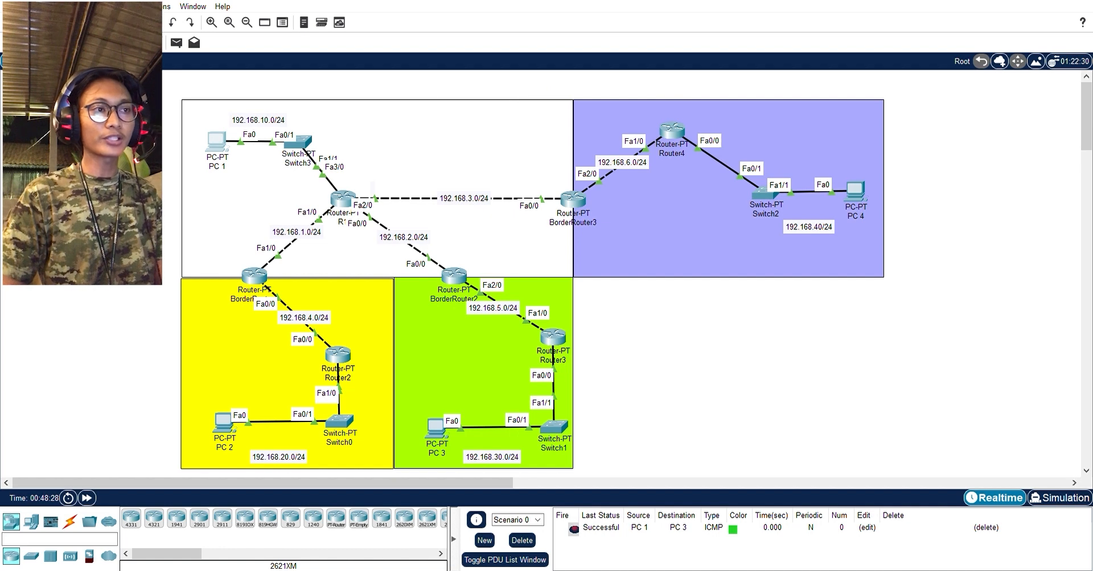
Send a simple PDU from PC 1 to PC 4, and delete the PDU entries of Scenario 0
left_click(176, 43)
left_click(221, 148)
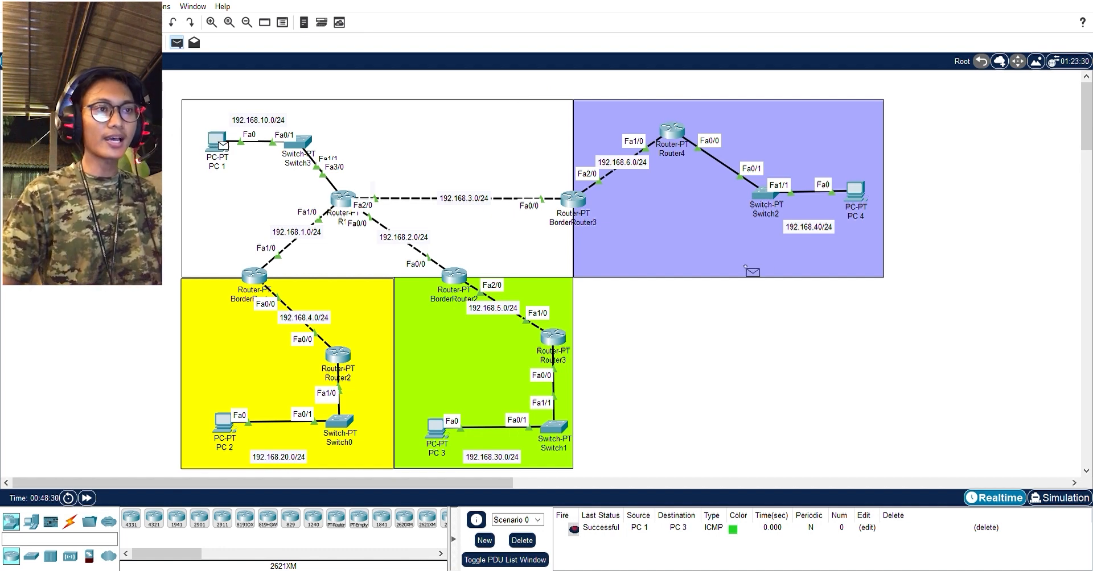
left_click(855, 192)
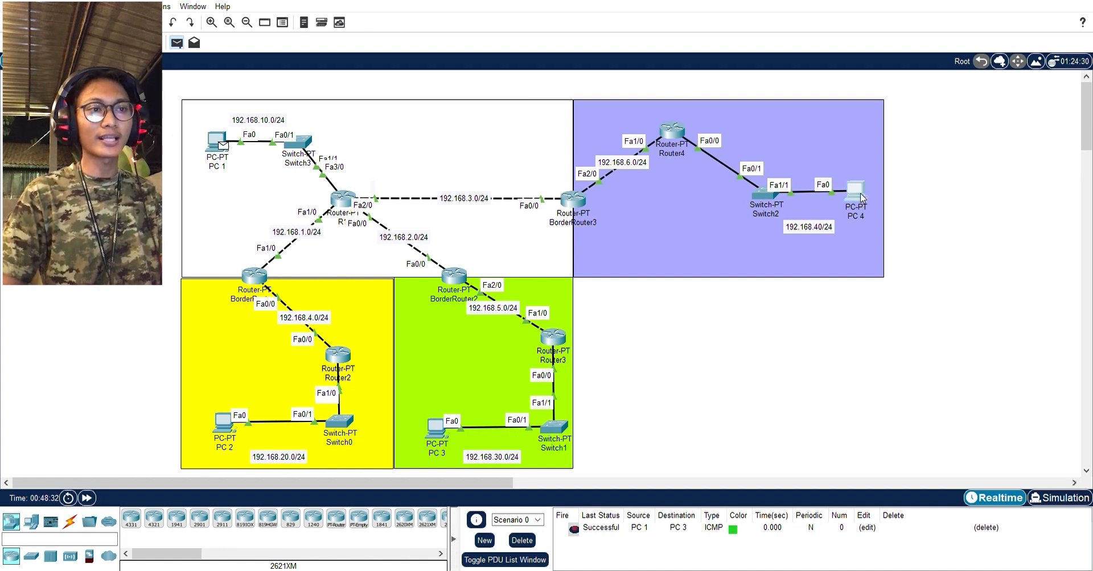
left_click(527, 540)
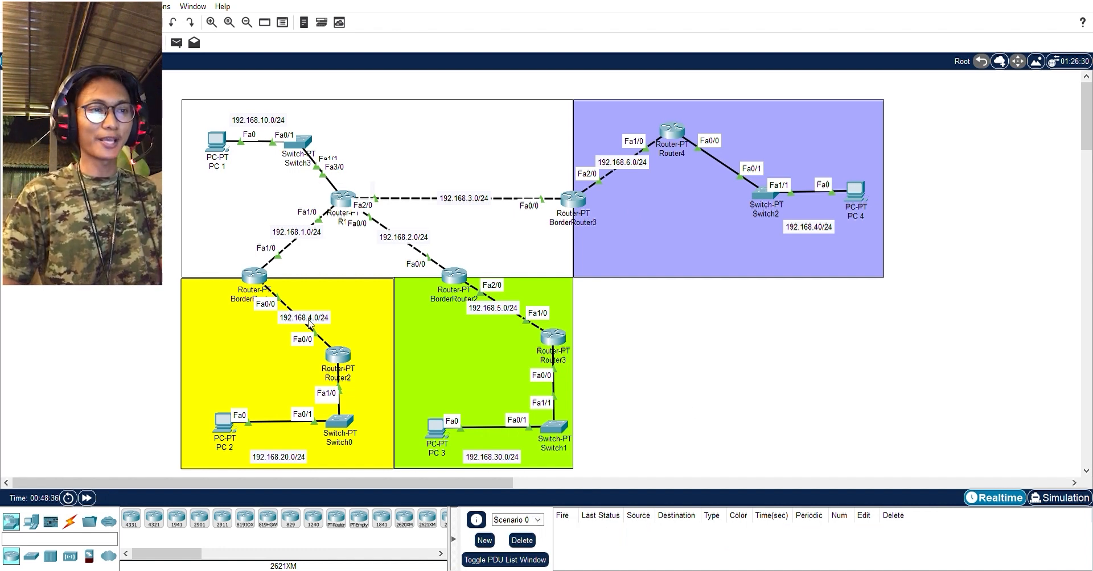
Start a simple PDU with PC 2 as its source
left_click(176, 43)
left_click(223, 422)
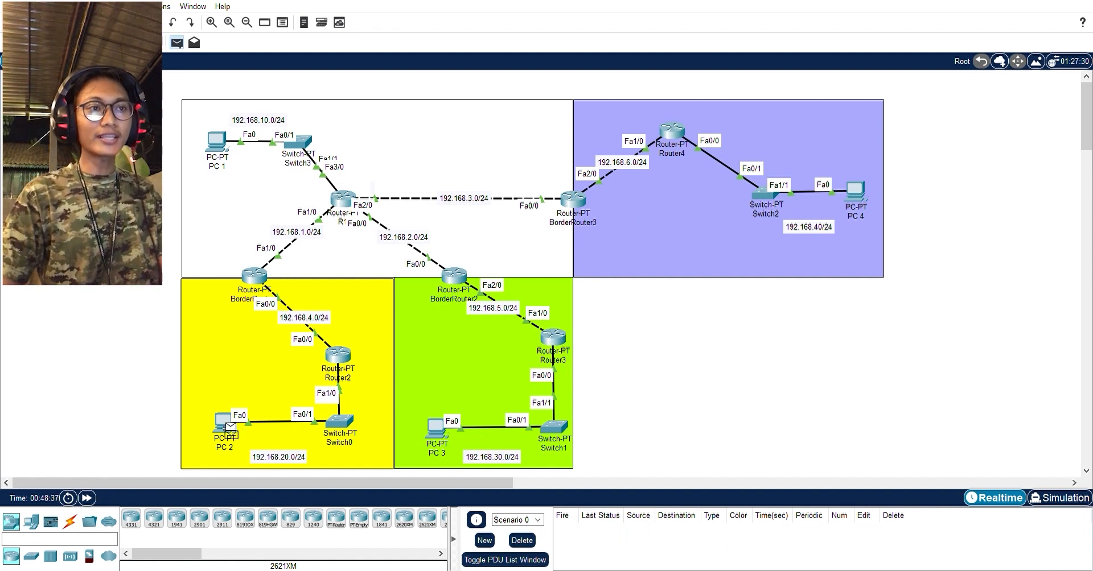
Examine R1's routing table with show ip route in privileged mode of its command line, and close the router's window
left_click(338, 203)
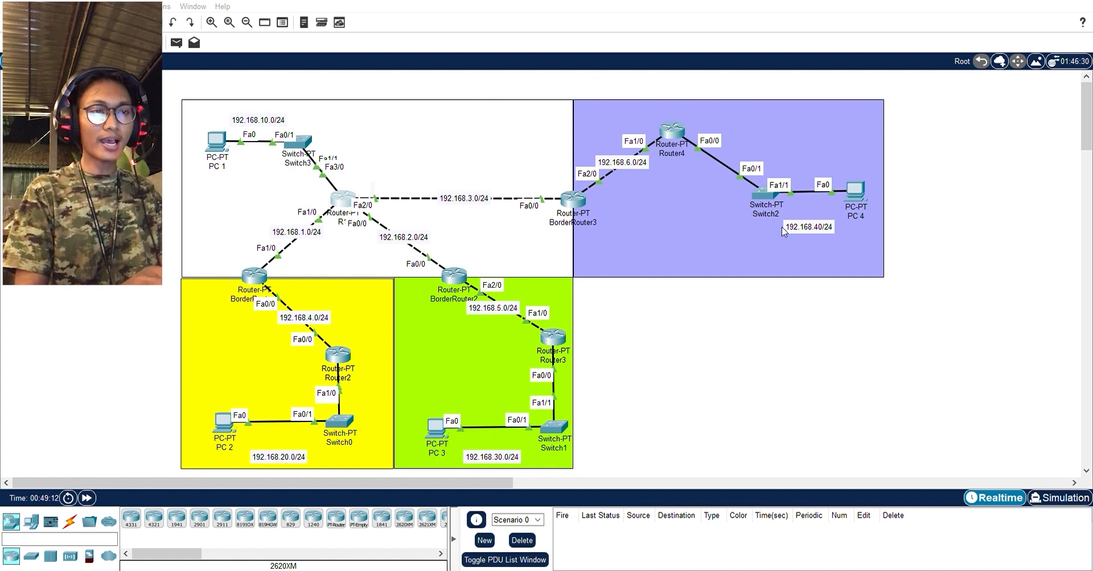
key("alt+Tab")
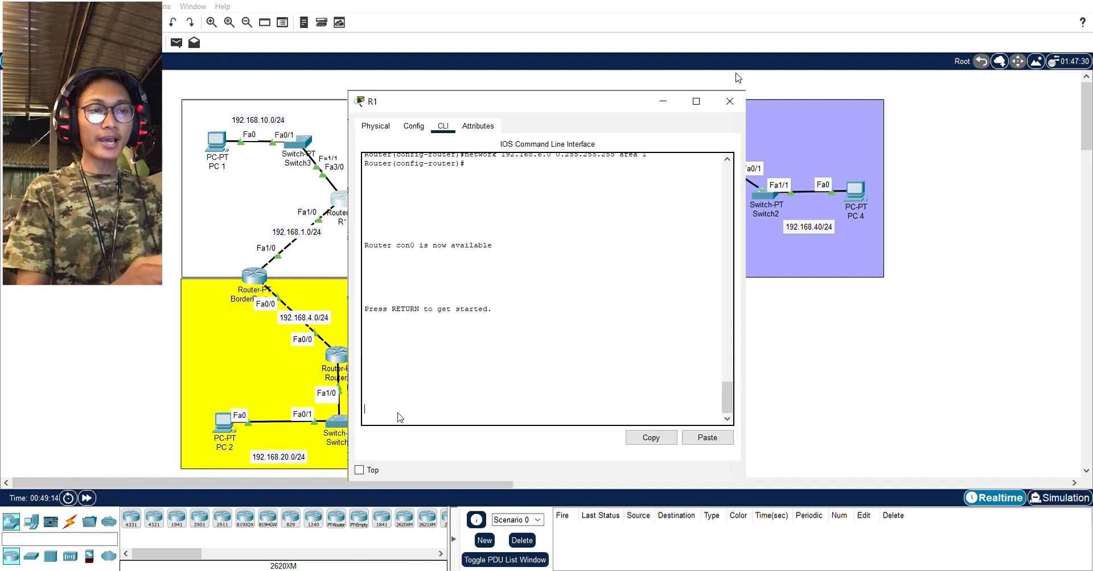
key("Return")
type("en")
key("Return")
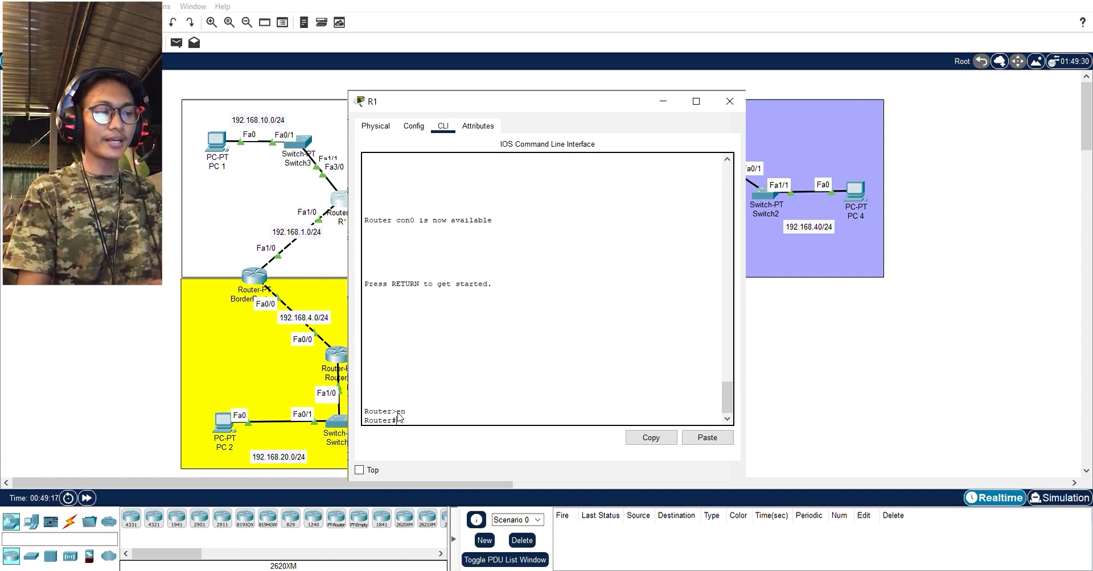
type("show ip ")
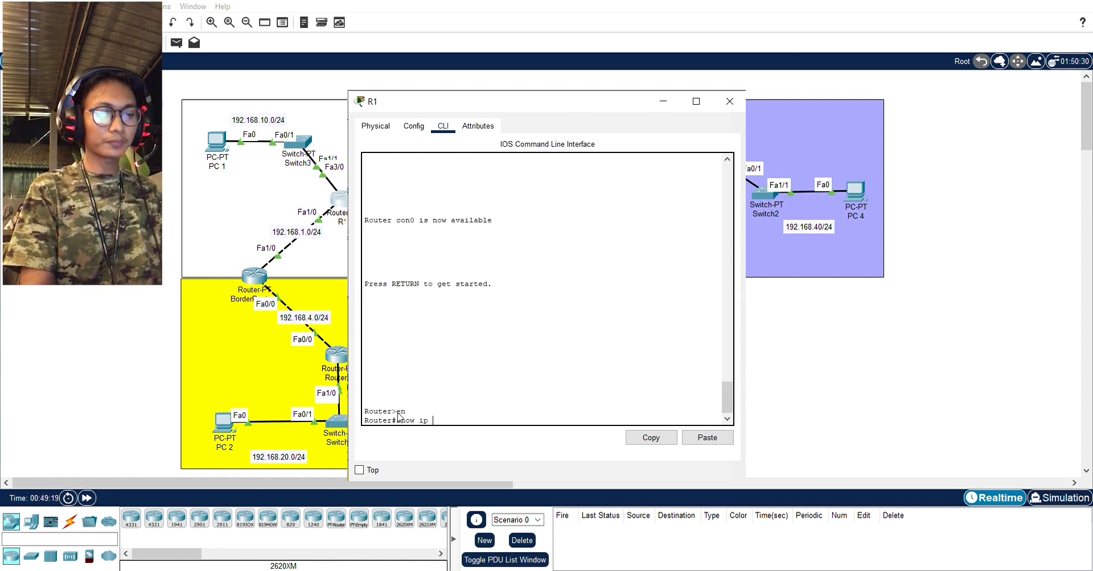
type("rou")
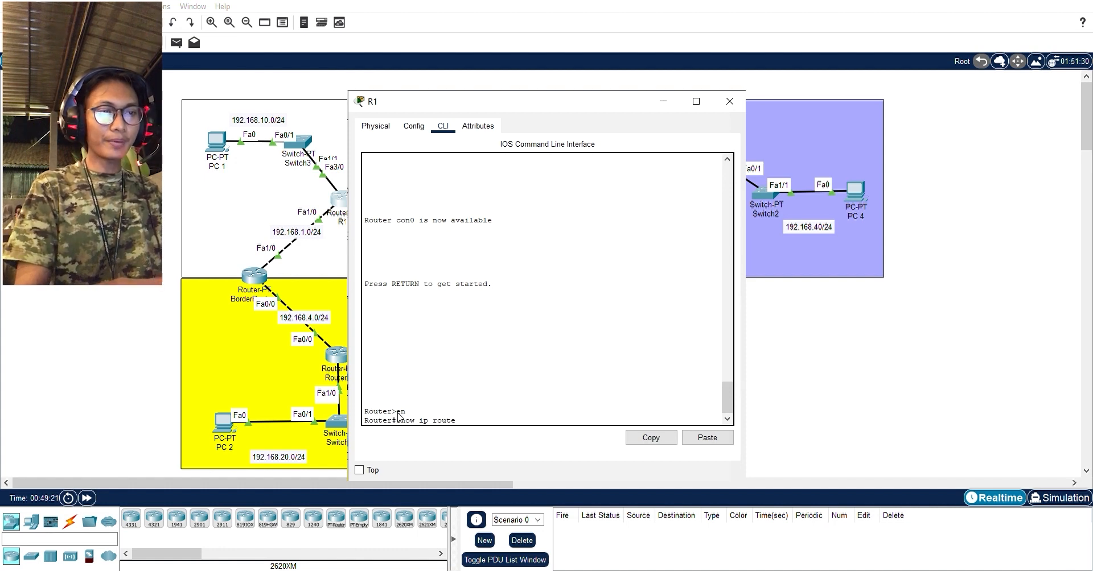
type("te")
key("Return")
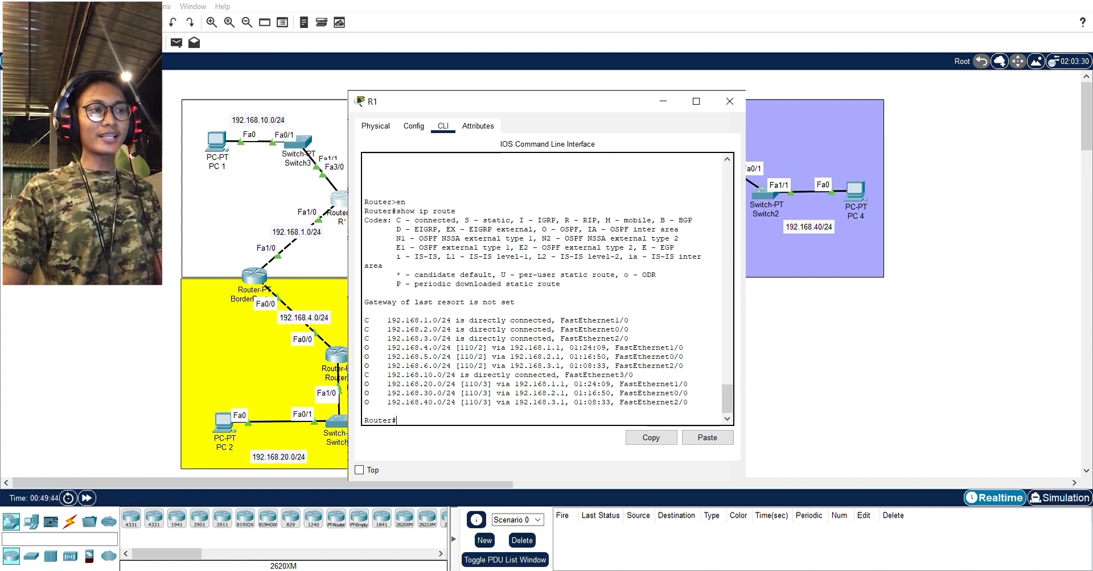
key("alt+F4")
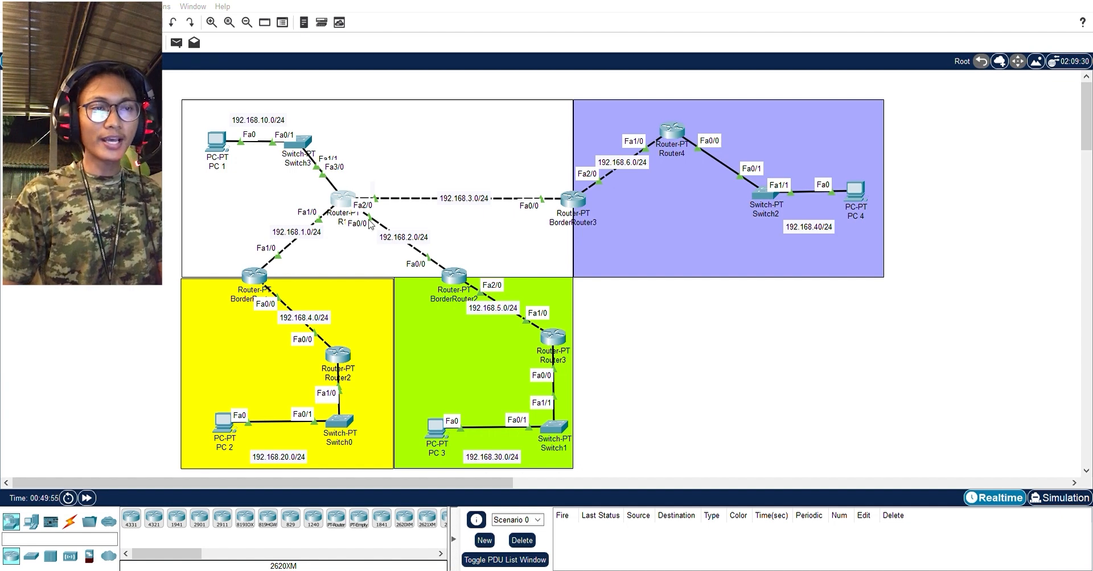
left_click(342, 199)
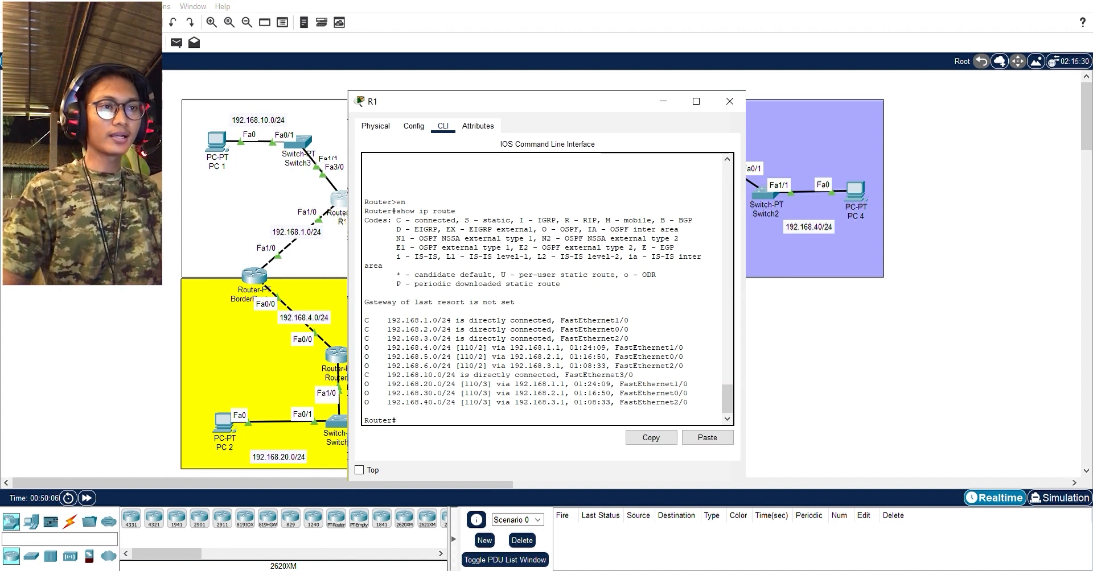
left_click(705, 283)
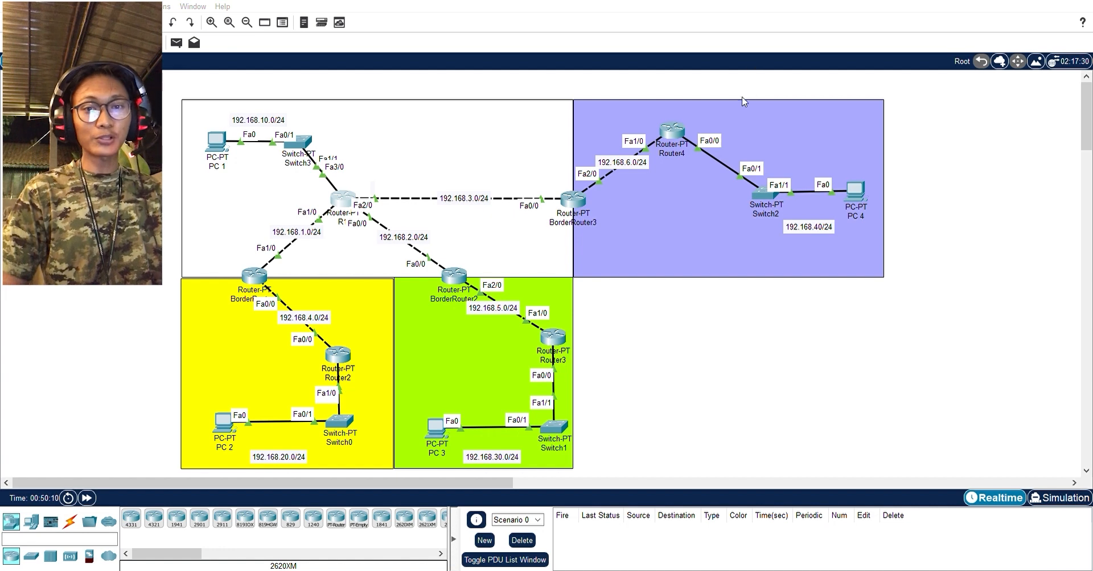
Send simple PDUs from PC 1 to PC 2, from PC 3 to PC 2, and from PC 4 to PC 1
key("p")
left_click(216, 142)
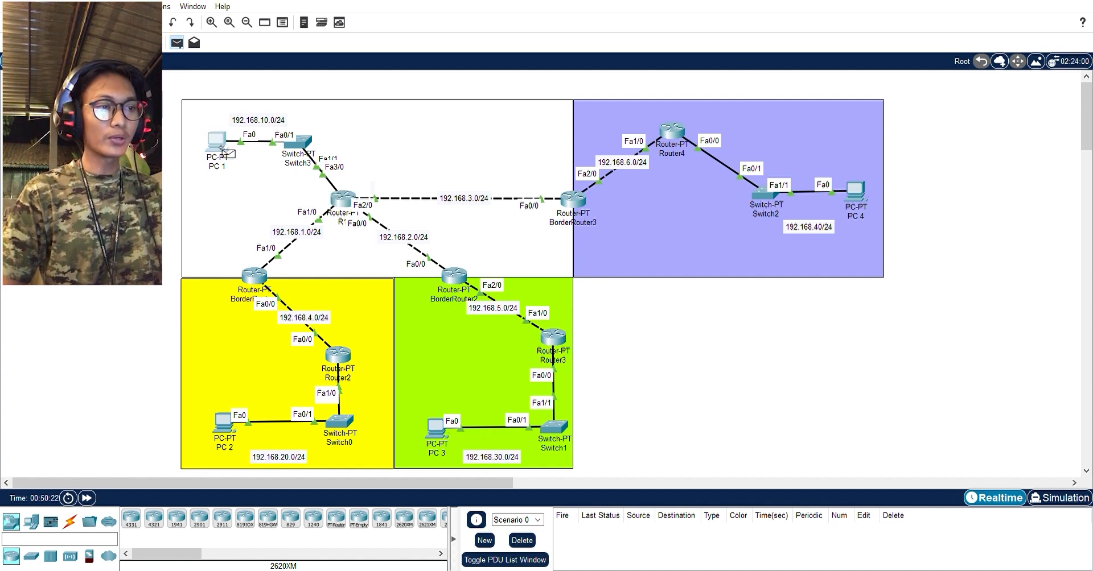
left_click(223, 423)
left_click(436, 428)
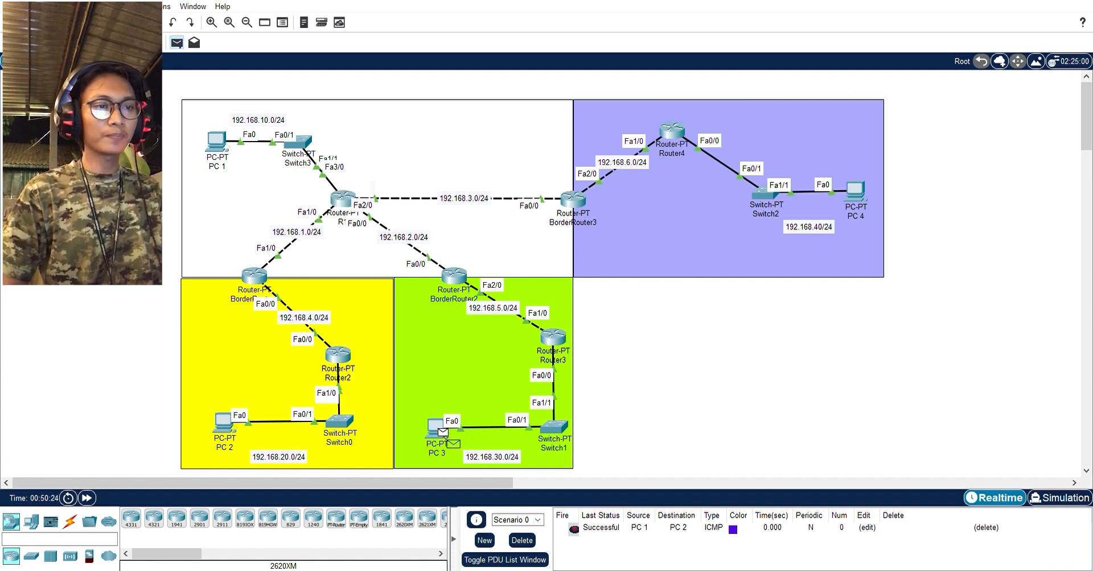
left_click(223, 422)
left_click(855, 193)
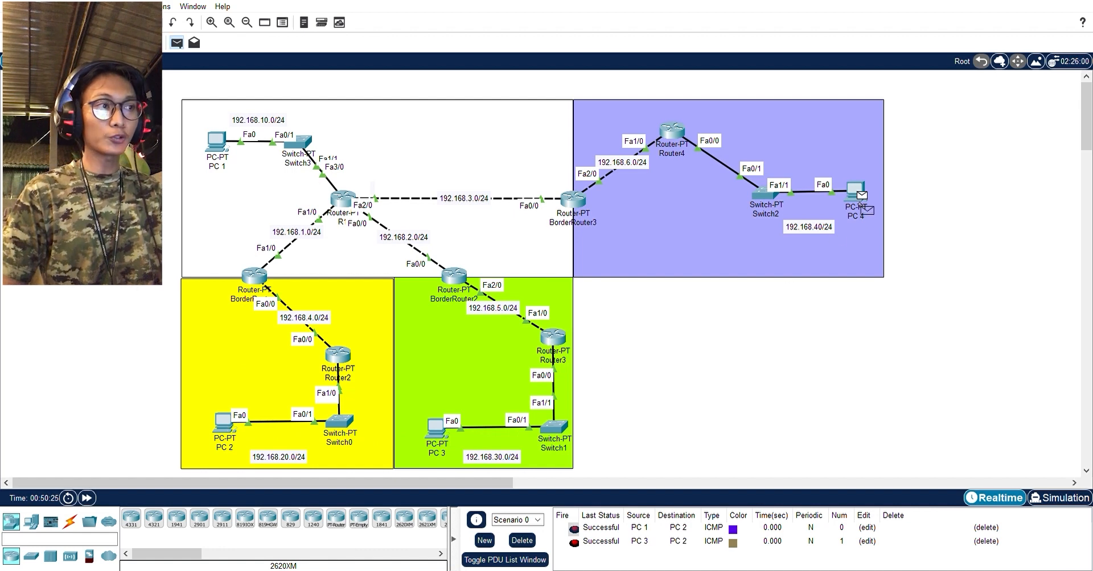
left_click(217, 143)
key("Escape")
Send simple PDUs from PC 3 to PC 4 and from PC 2 to PC 4, and delete the PDU entries of Scenario 0
key("p")
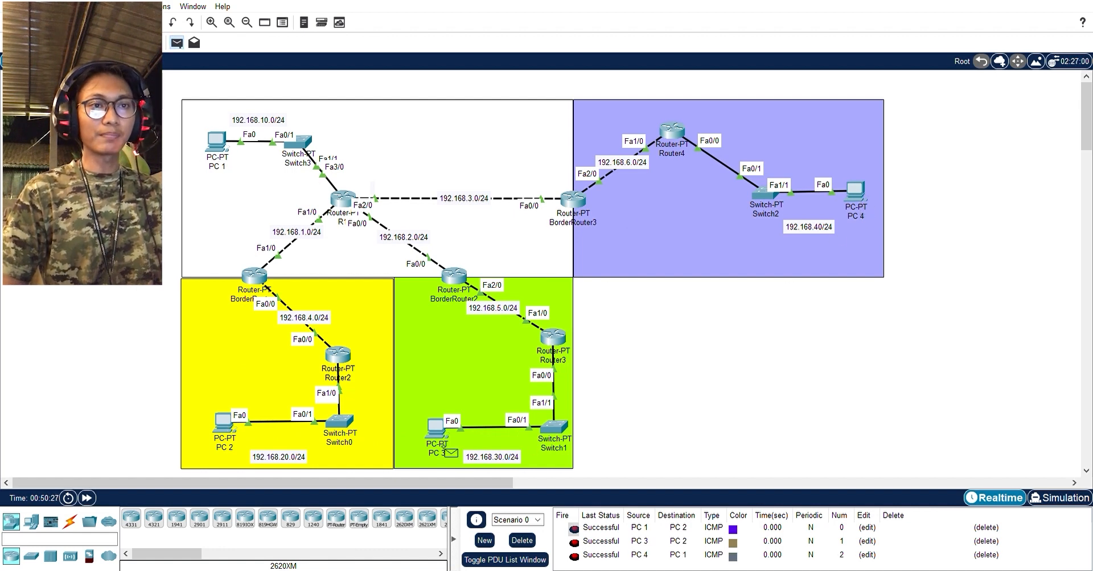
left_click(443, 440)
left_click(856, 194)
key("Escape")
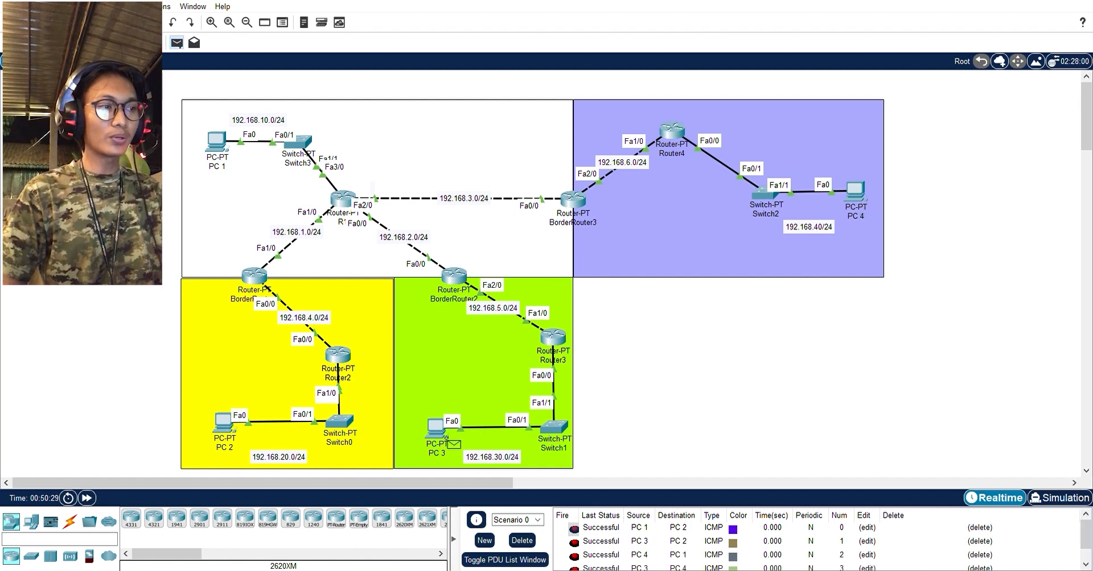
key("p")
left_click(225, 428)
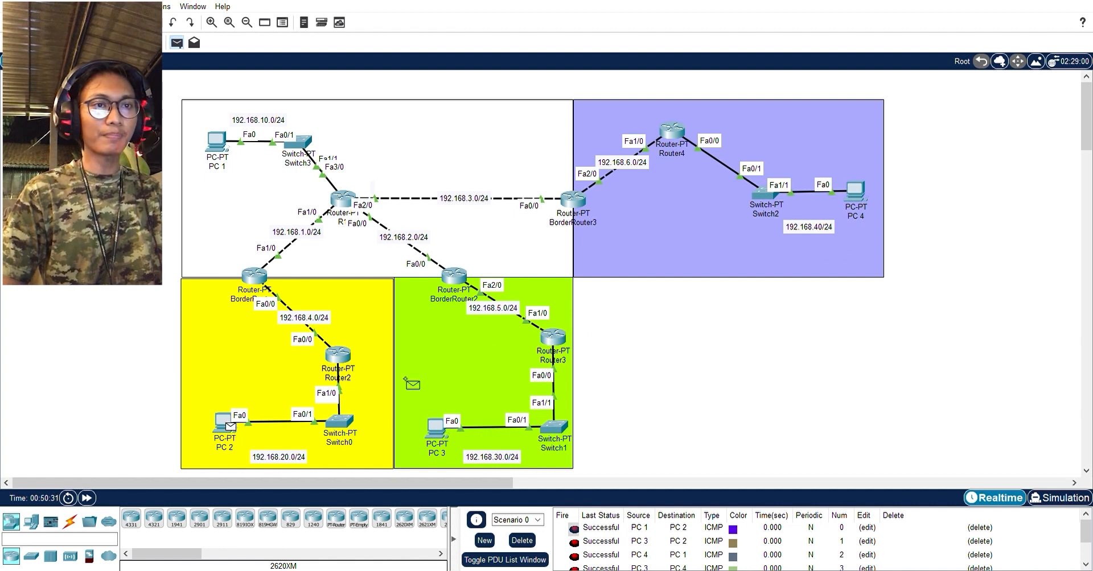
left_click(857, 195)
key("Escape")
left_click(522, 540)
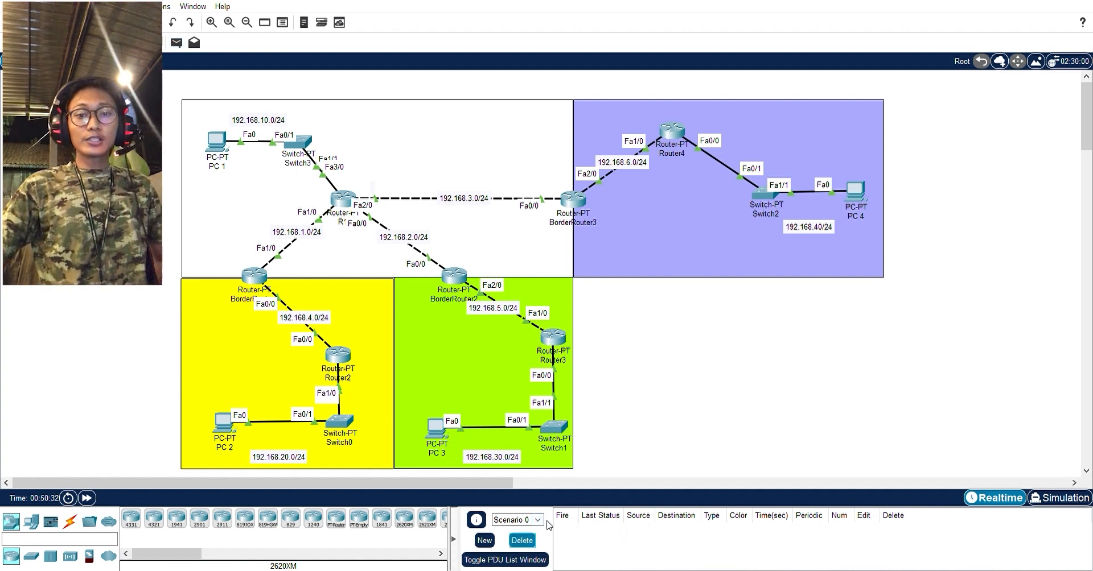